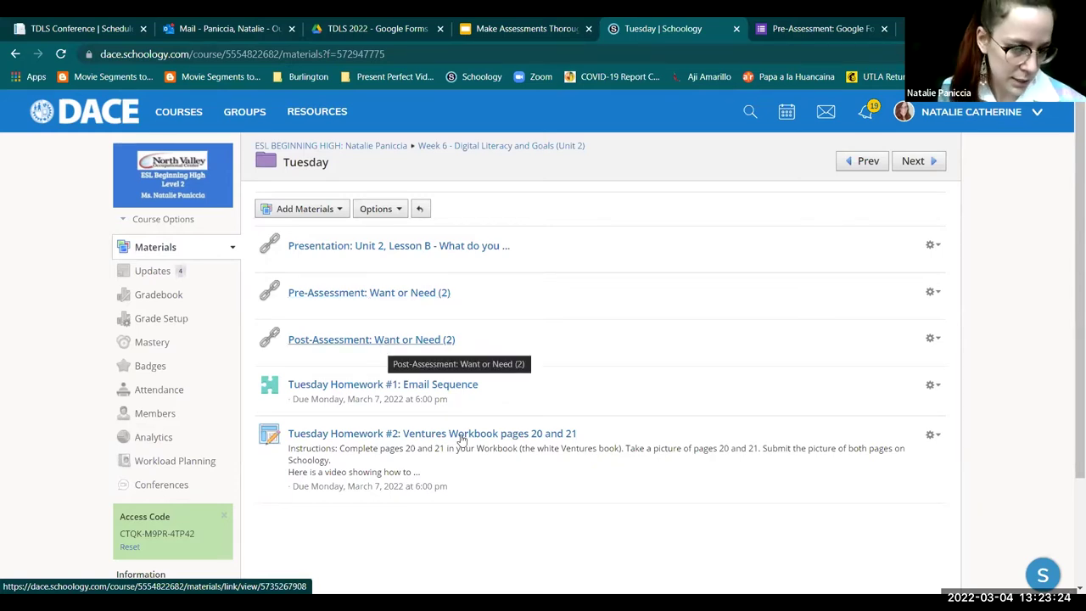
# Step: Open the Pre-Assessment link from Schoology in a new tab
pyautogui.rightClick(406, 293)
pyautogui.click(441, 304)
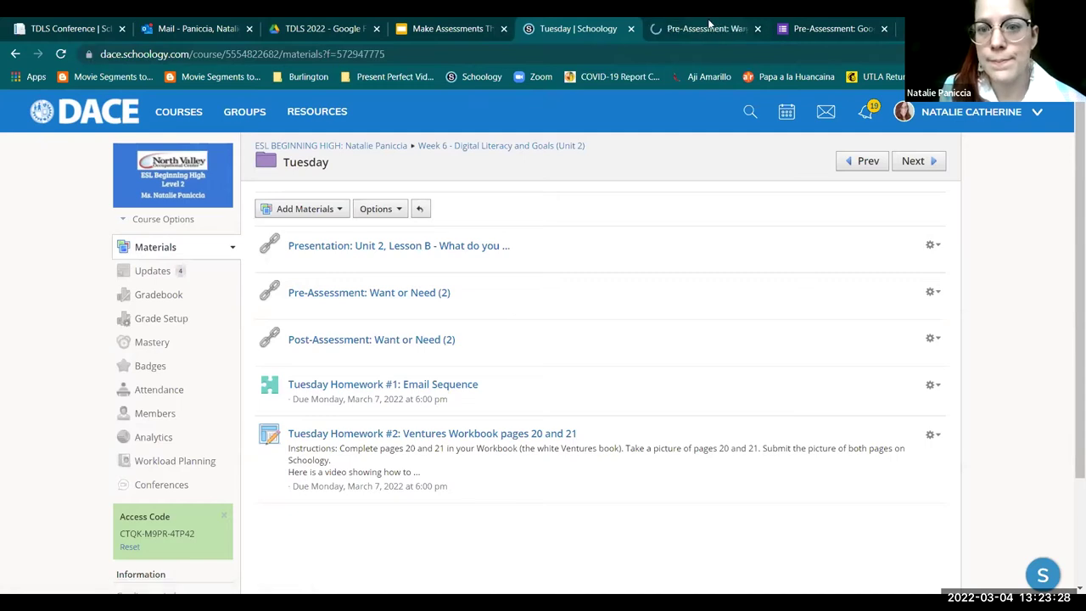
pyautogui.click(709, 23)
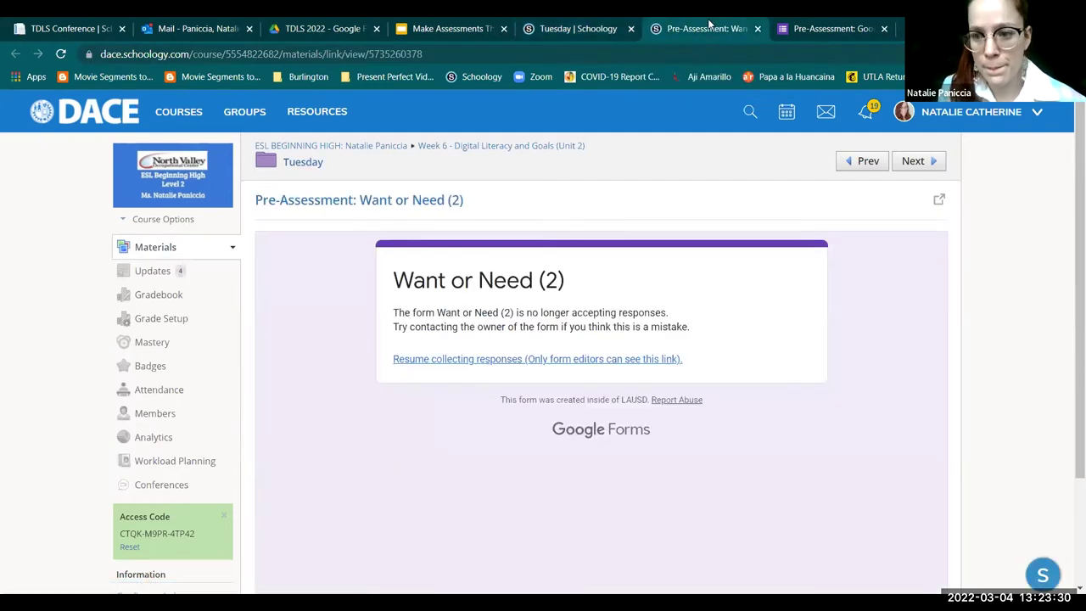
# Step: Open the Want or Need (2) form on its own page and resume collecting responses
pyautogui.click(587, 358)
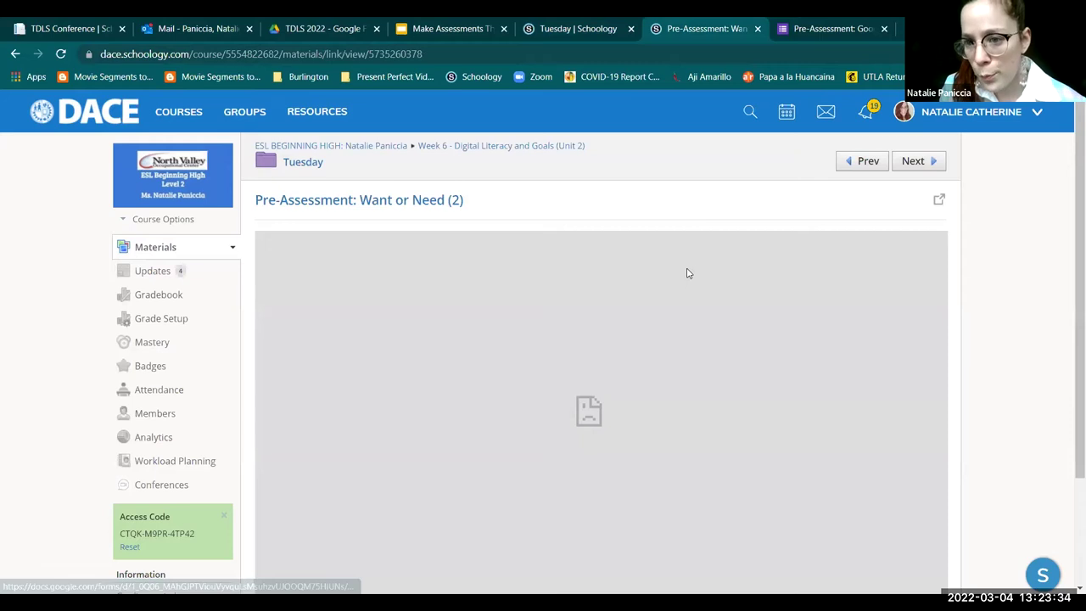
pyautogui.click(939, 198)
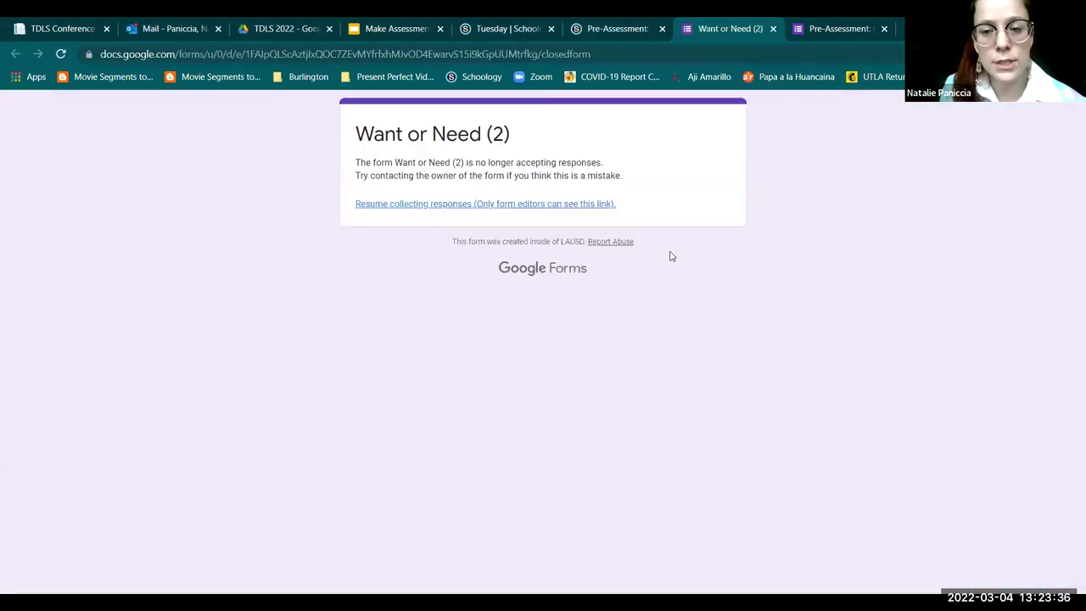
pyautogui.click(544, 207)
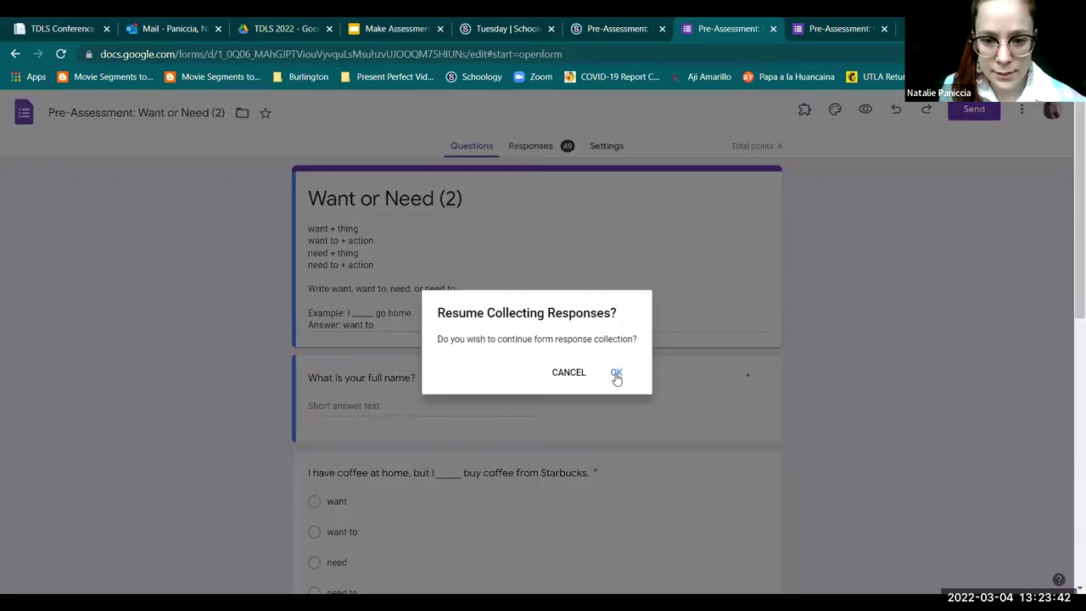
pyautogui.click(609, 370)
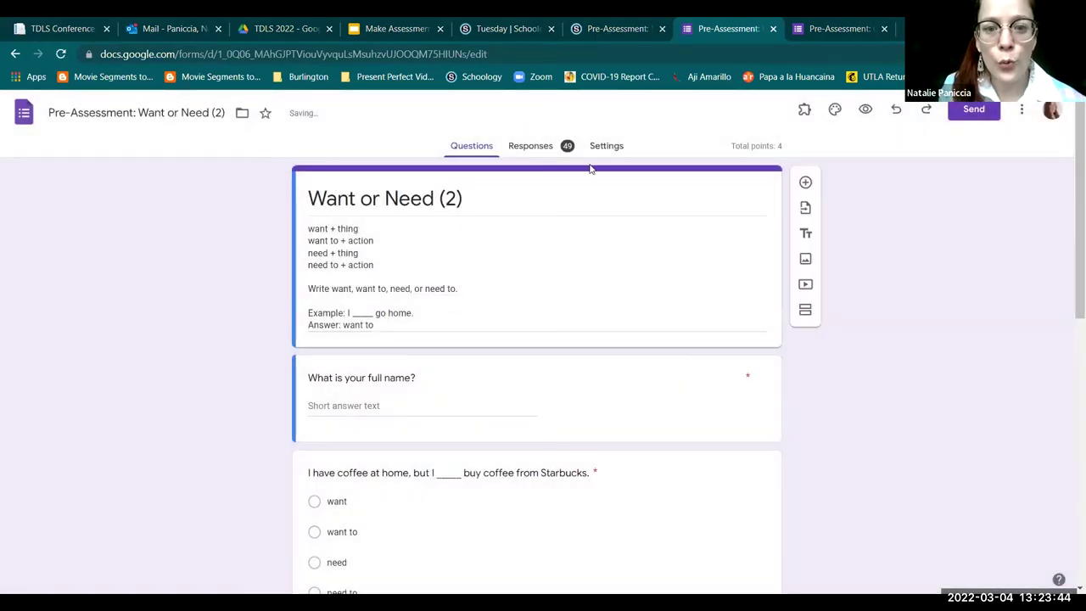
# Step: View the pre-assessment's 49-response summary, then preview the live student form
pyautogui.click(536, 151)
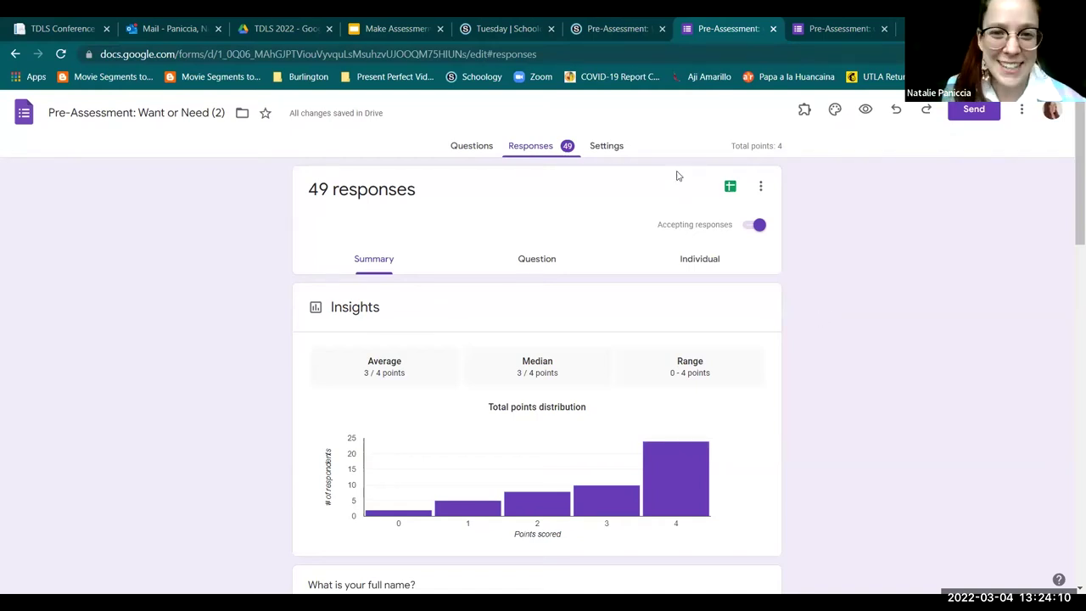
pyautogui.click(865, 108)
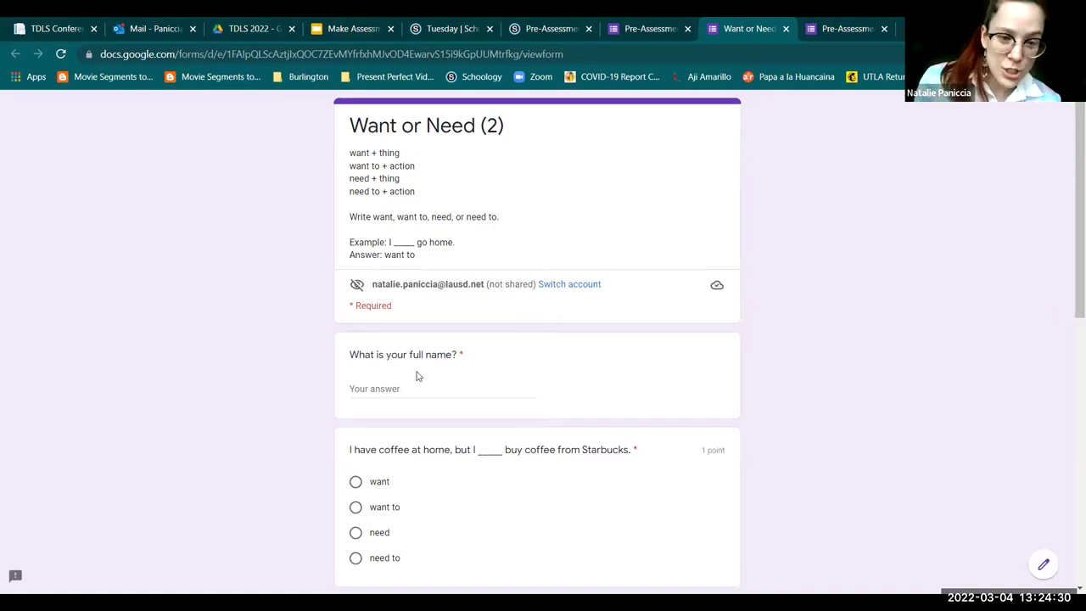
# Step: Scroll the preview form down to Submit and back, then return to the 49-response summary
pyautogui.scroll(-1, 417, 377)
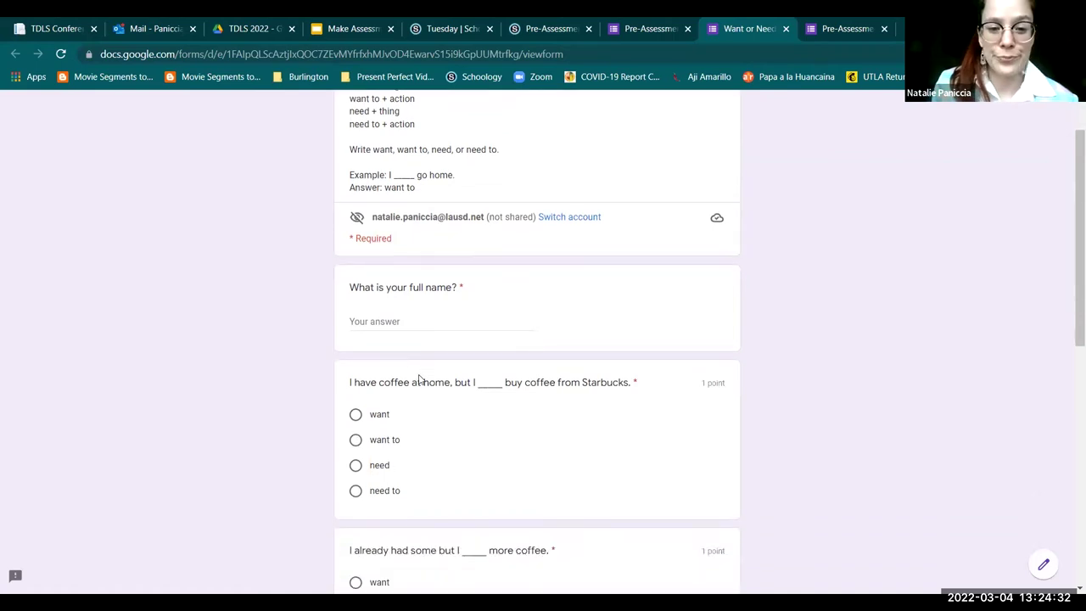
pyautogui.scroll(-2, 744, 415)
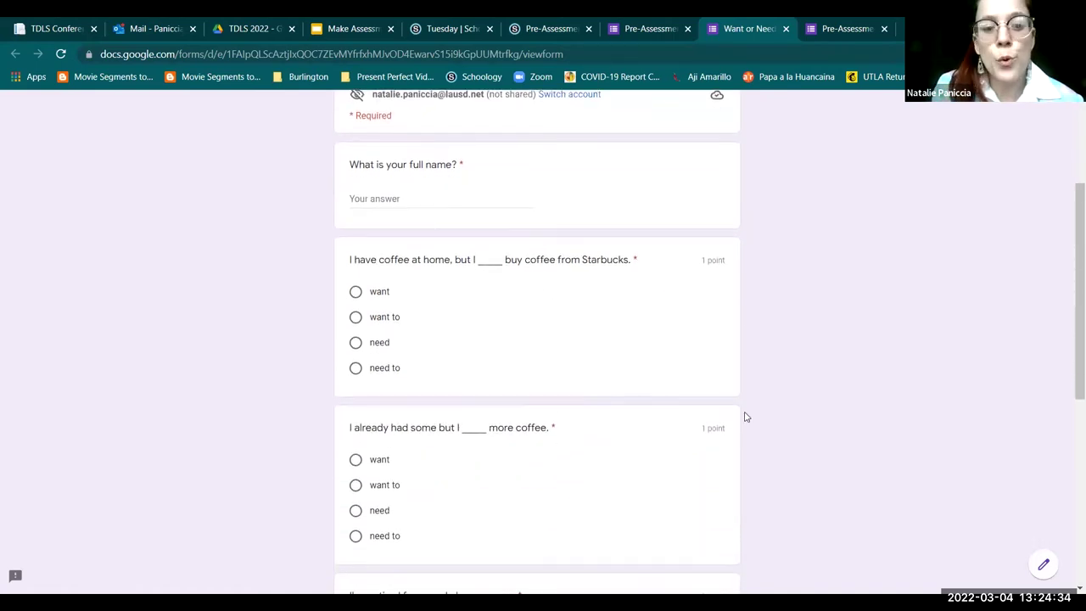
pyautogui.scroll(-4, 745, 417)
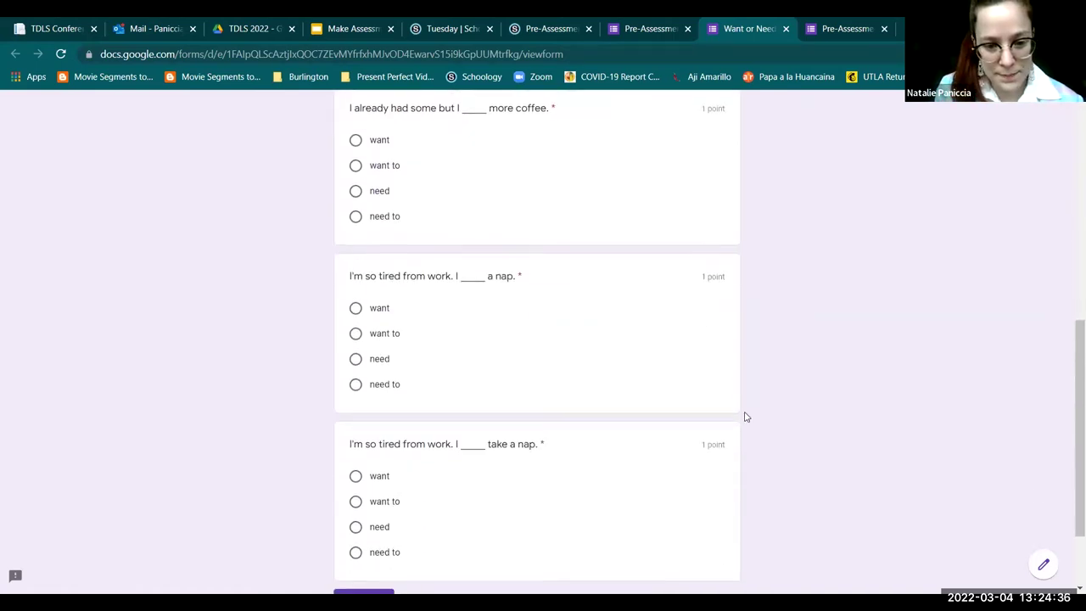
pyautogui.scroll(-1, 744, 416)
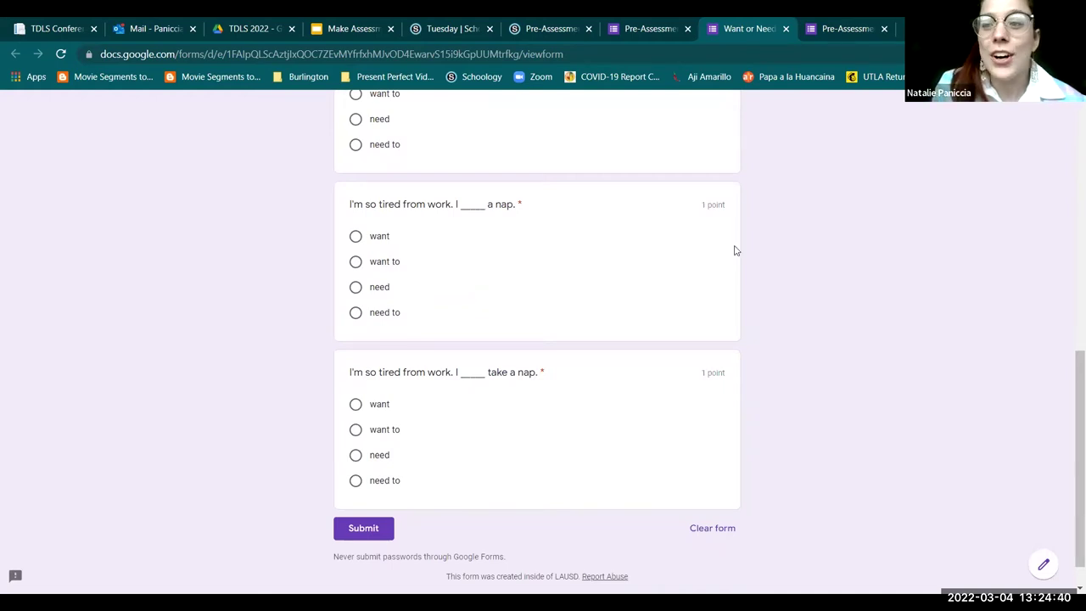
pyautogui.scroll(20, 652, 229)
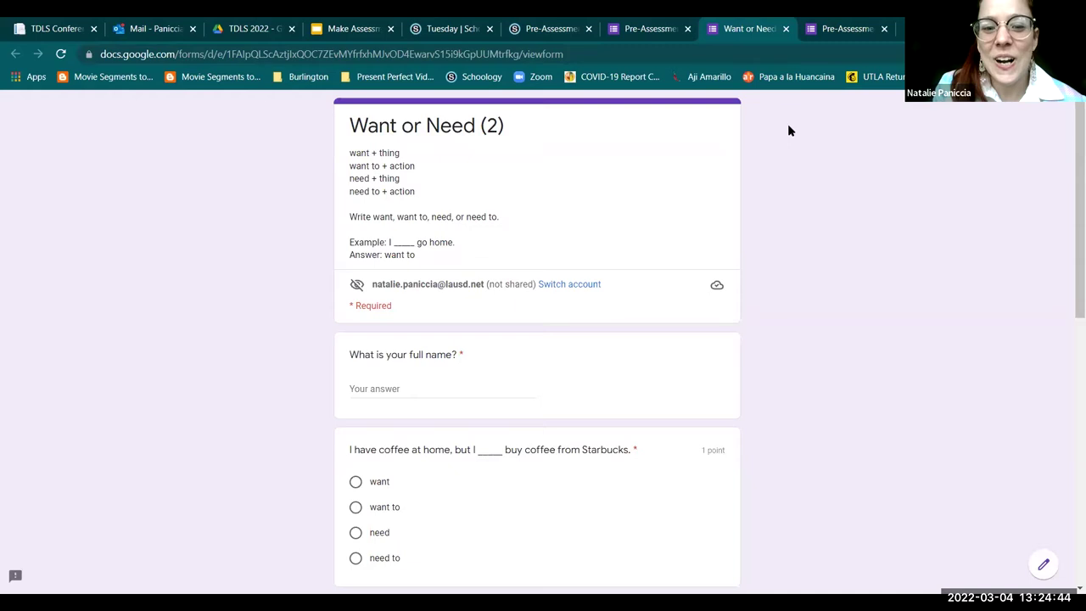
pyautogui.hotkey('ctrl', 'shift', 'Tab')
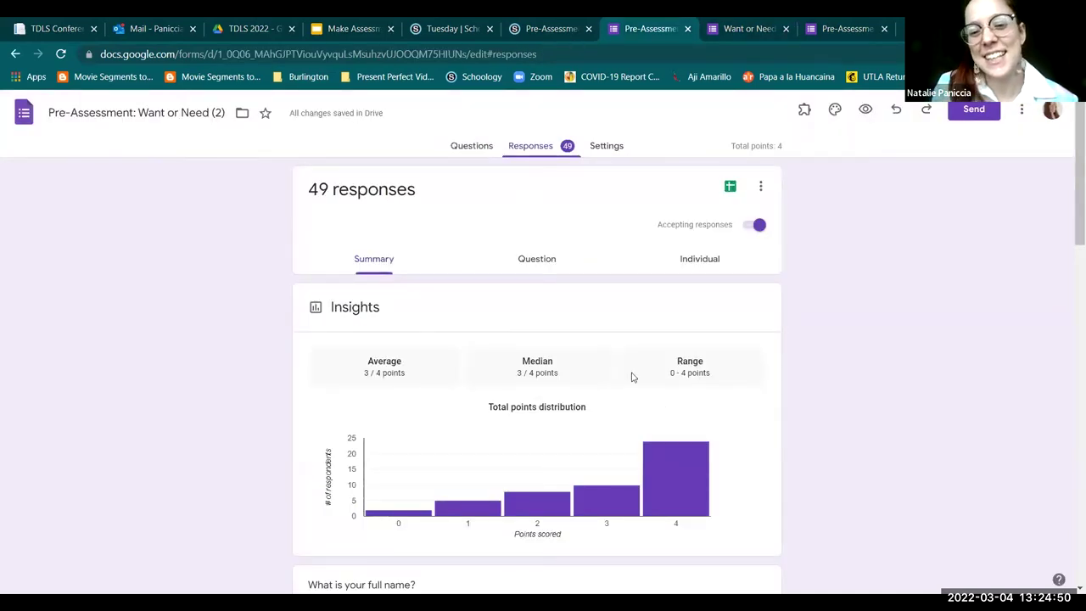
# Step: Review the pre-assessment points charts and zoom the page in for readability
pyautogui.scroll(-3, 779, 484)
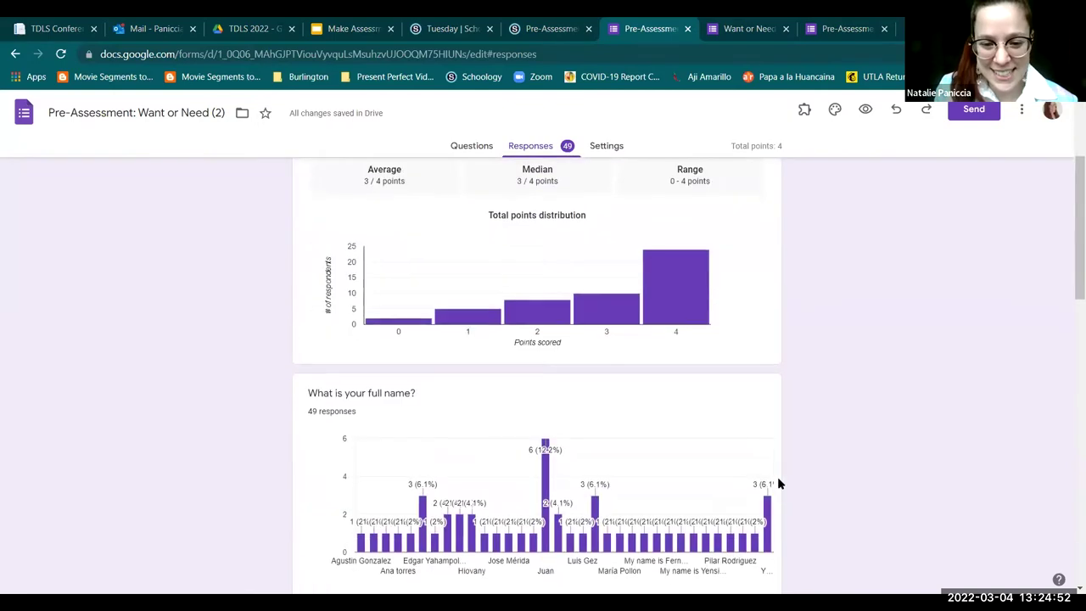
pyautogui.moveTo(545, 506)
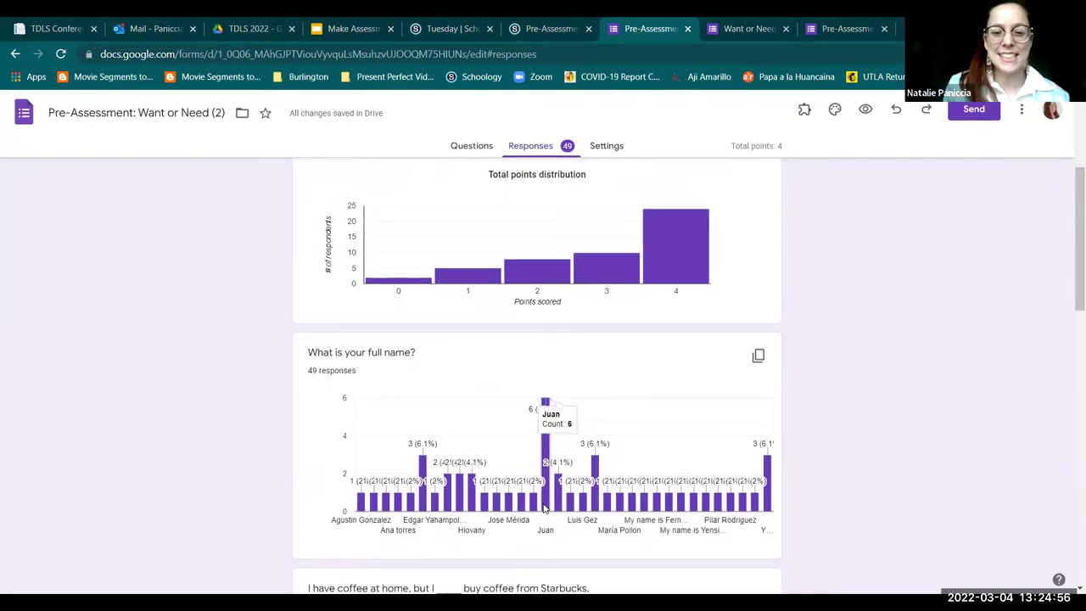
pyautogui.moveTo(422, 505)
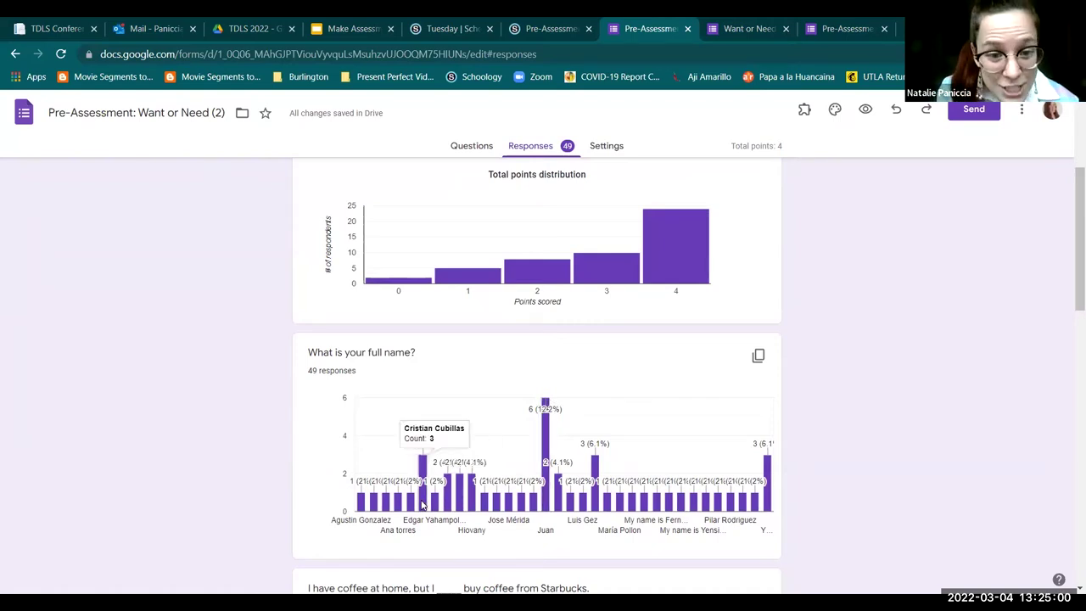
pyautogui.moveTo(768, 490)
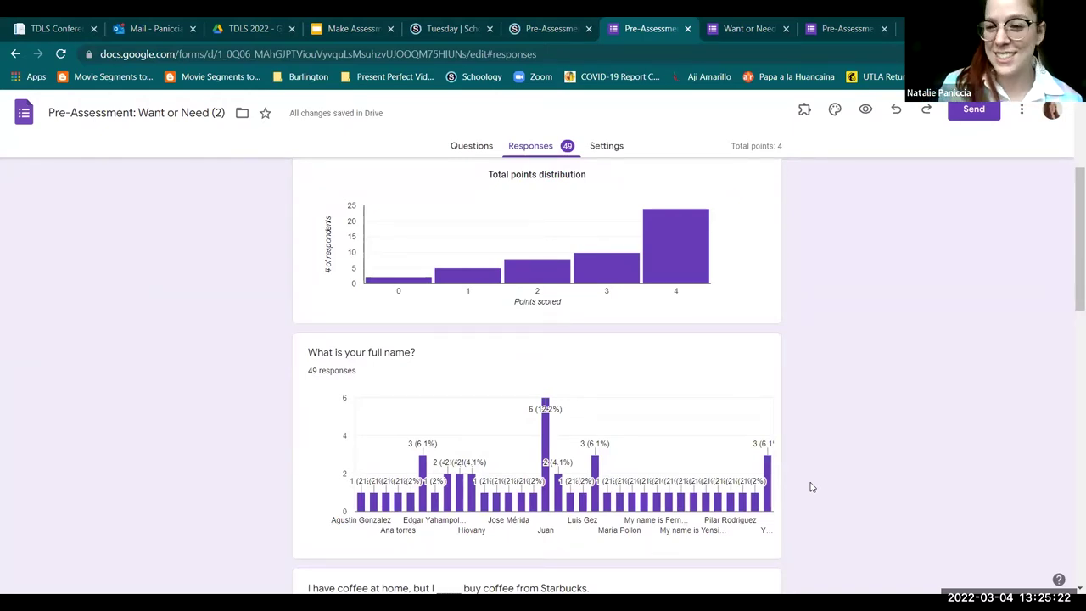
pyautogui.scroll(-1, 810, 487)
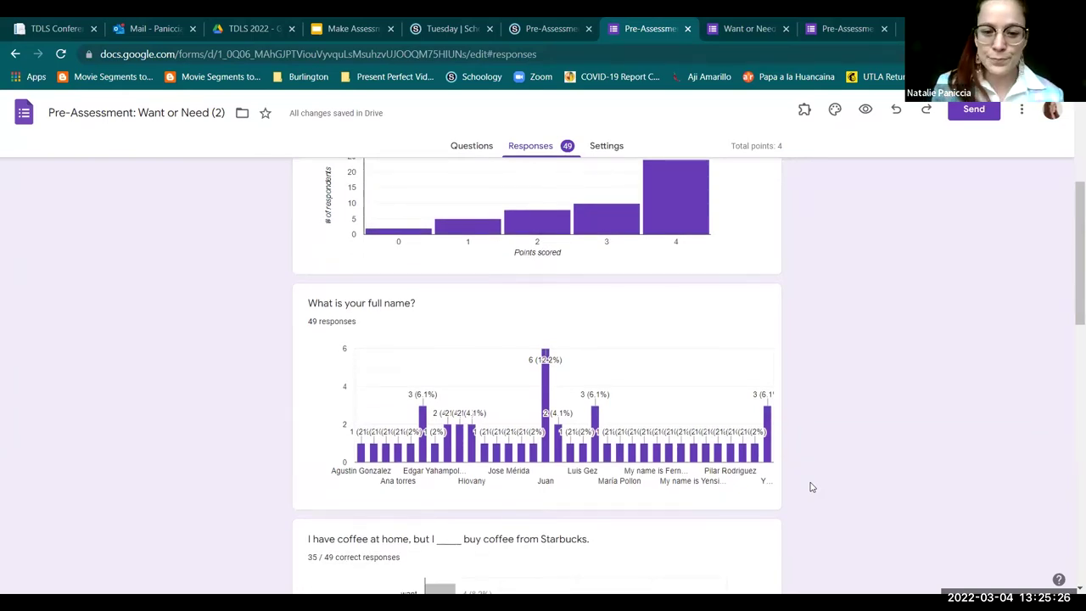
pyautogui.scroll(-4, 810, 487)
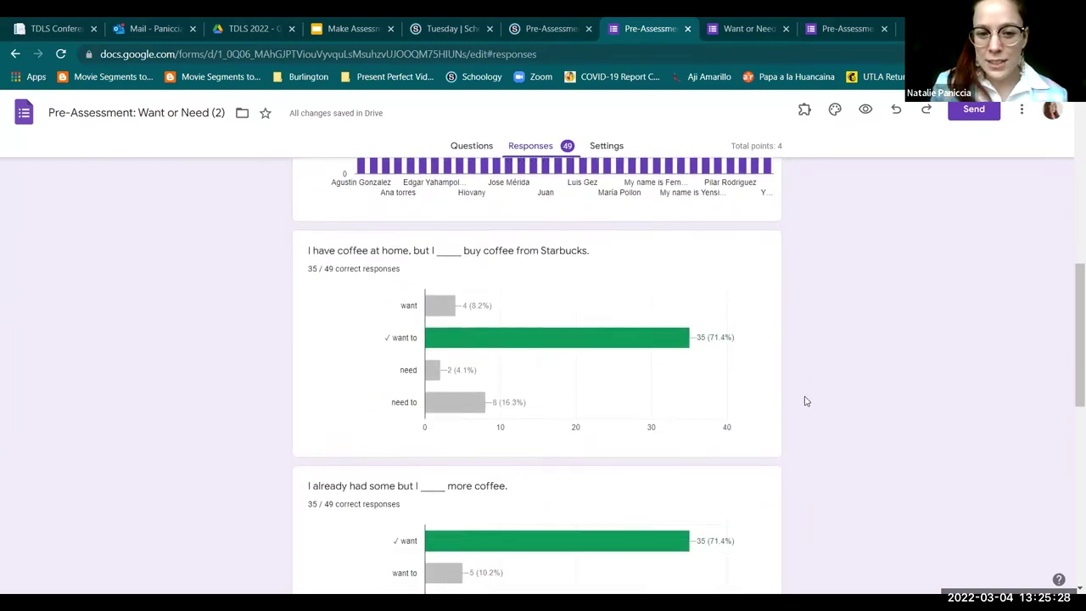
pyautogui.hotkey('ctrl', '+')
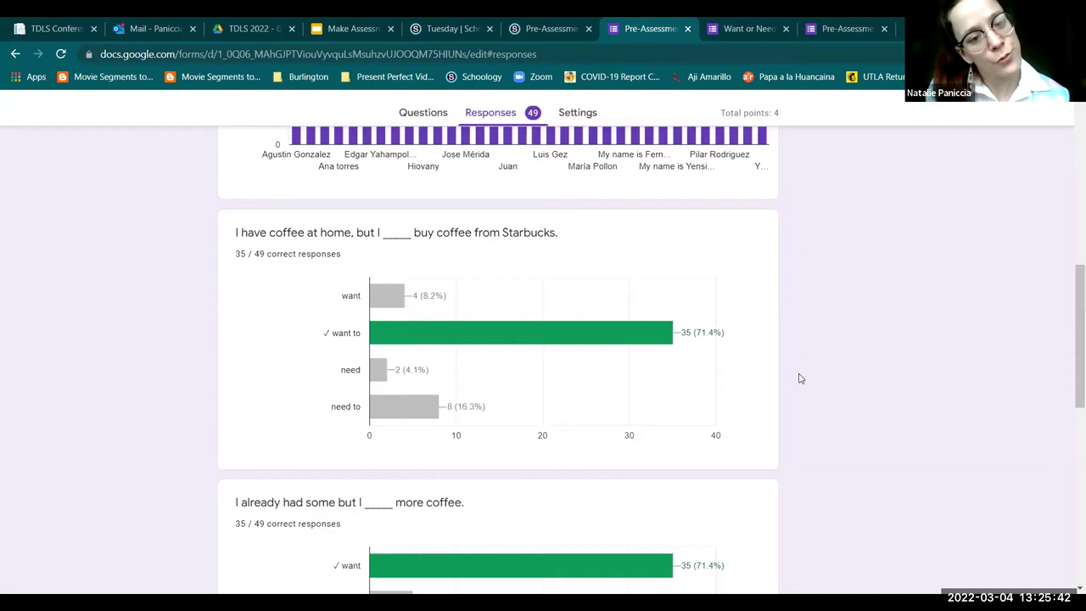
# Step: Scroll through the remaining per-question answer charts, then back toward the top
pyautogui.scroll(-2, 798, 379)
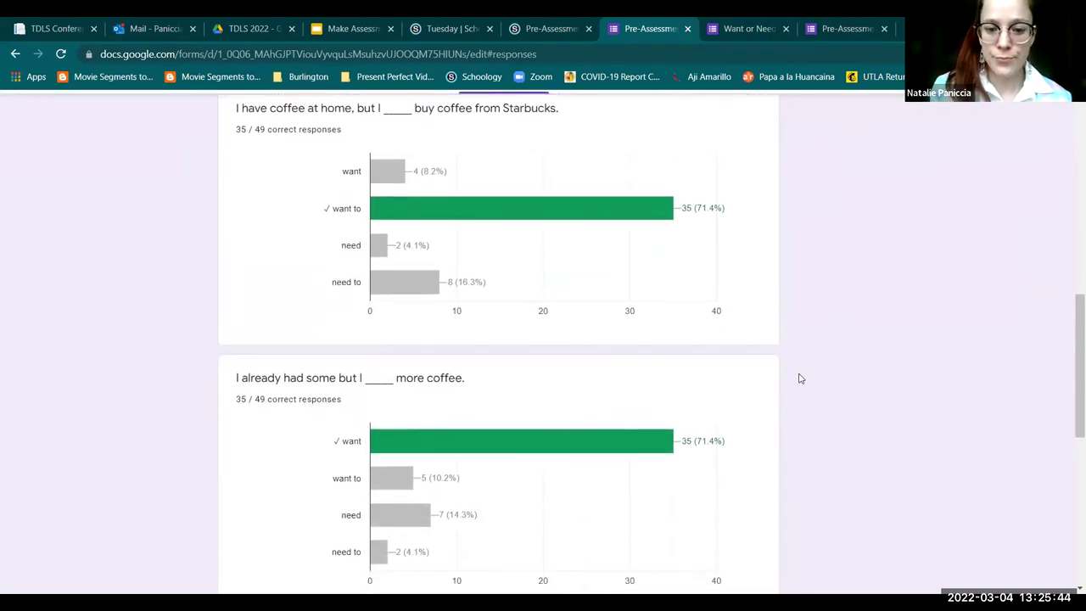
pyautogui.scroll(-1, 798, 378)
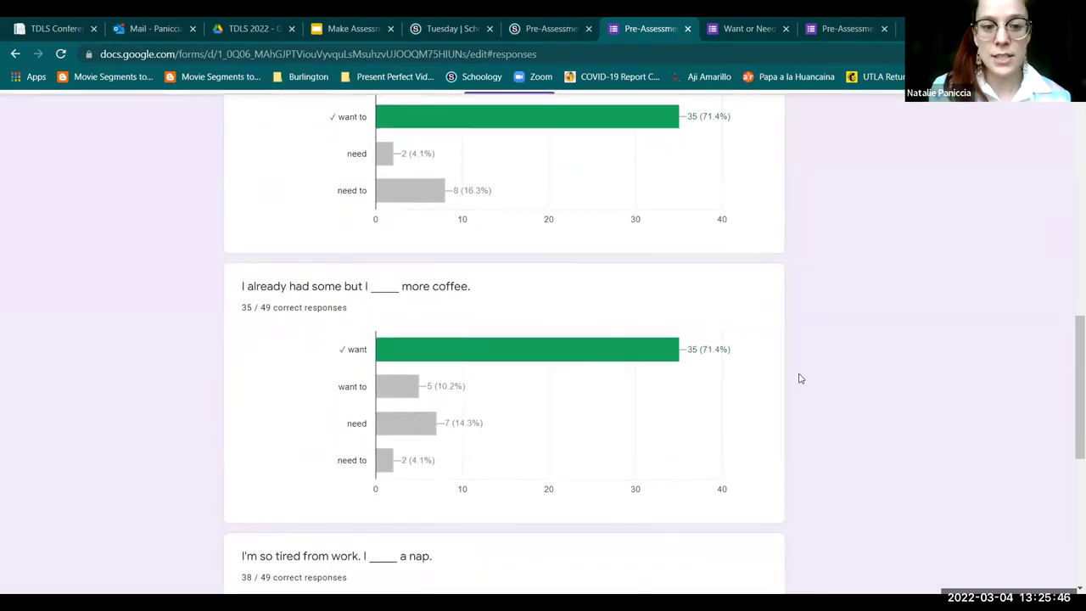
pyautogui.scroll(-1, 798, 378)
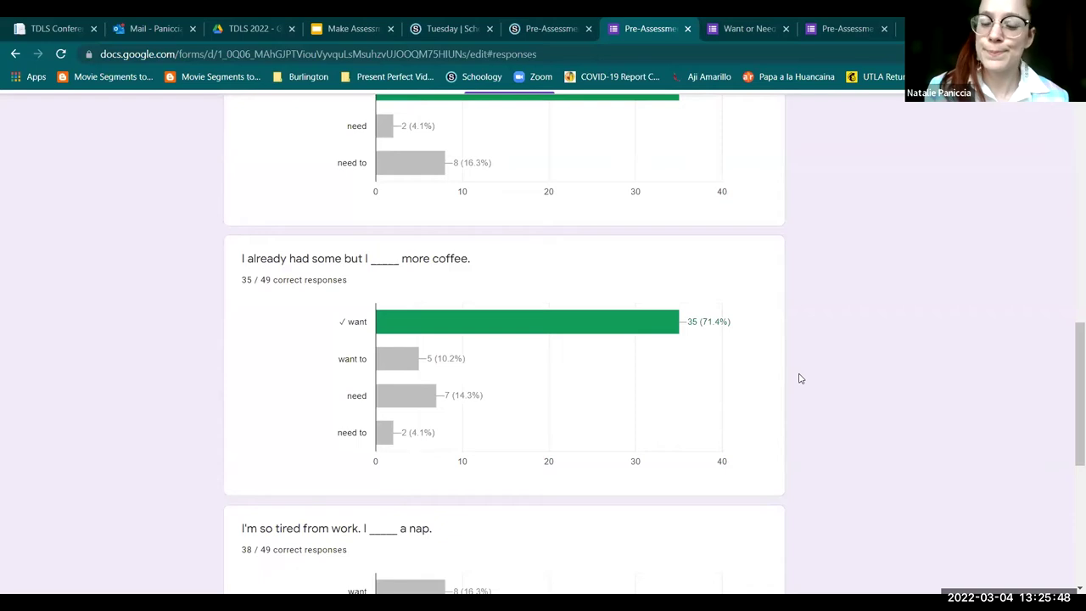
pyautogui.scroll(-3, 798, 378)
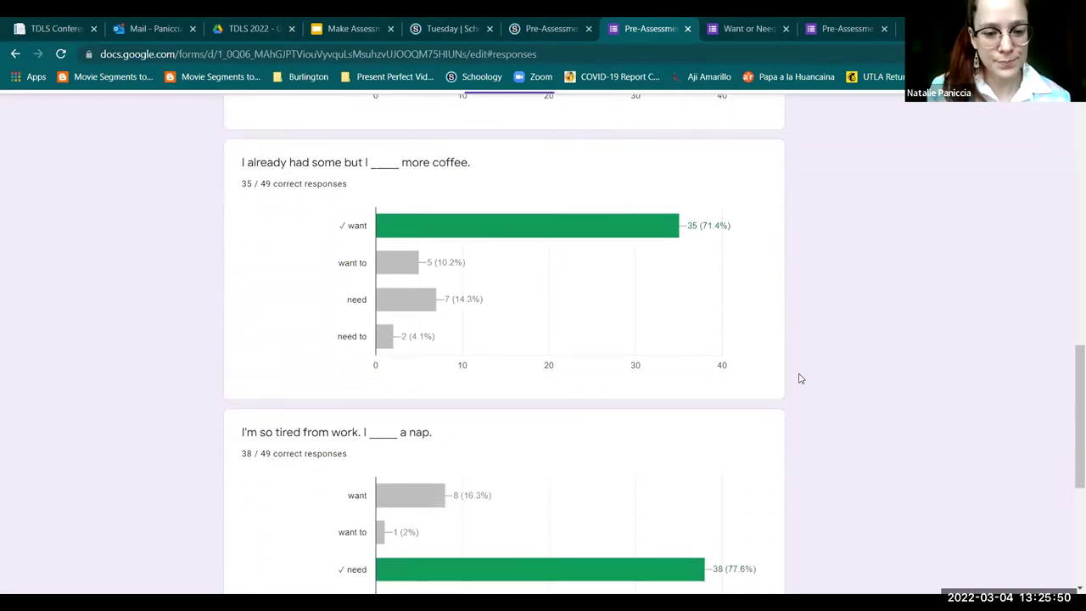
pyautogui.scroll(-3, 799, 379)
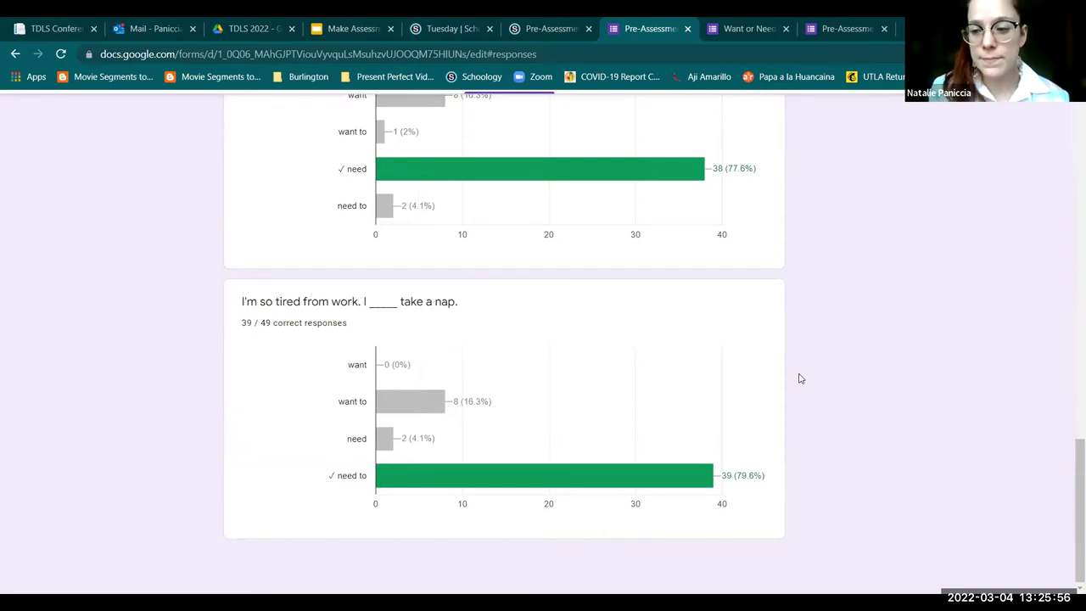
pyautogui.scroll(10, 799, 378)
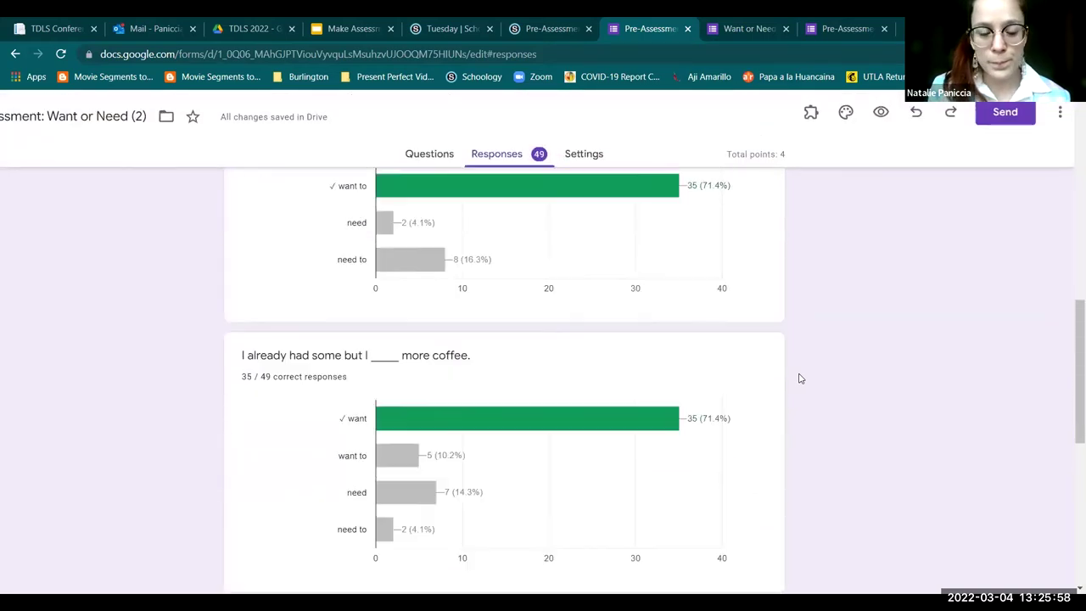
pyautogui.scroll(10, 799, 378)
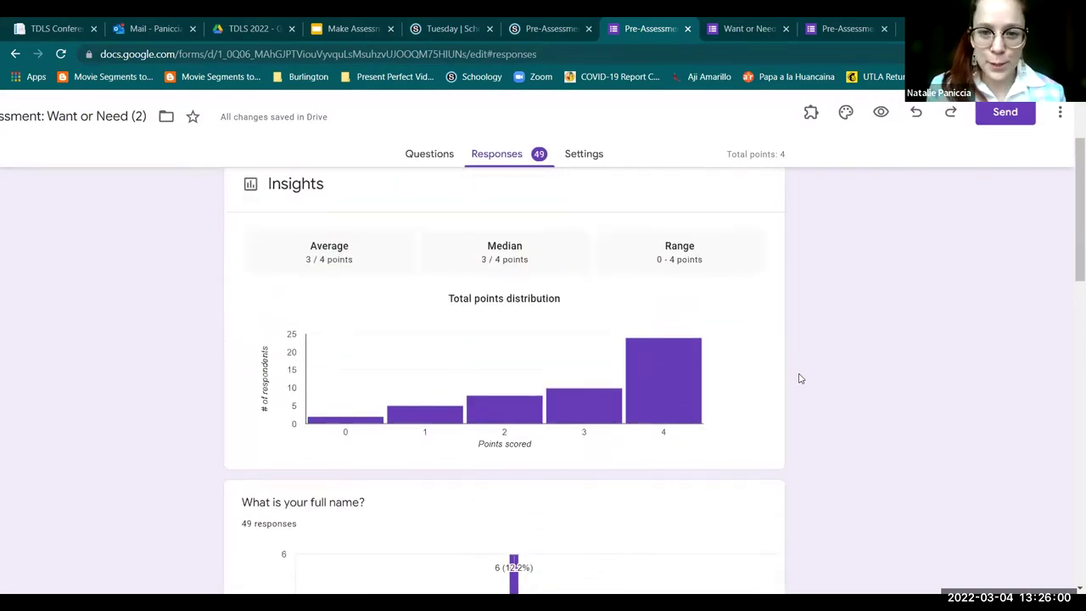
pyautogui.scroll(2, 810, 290)
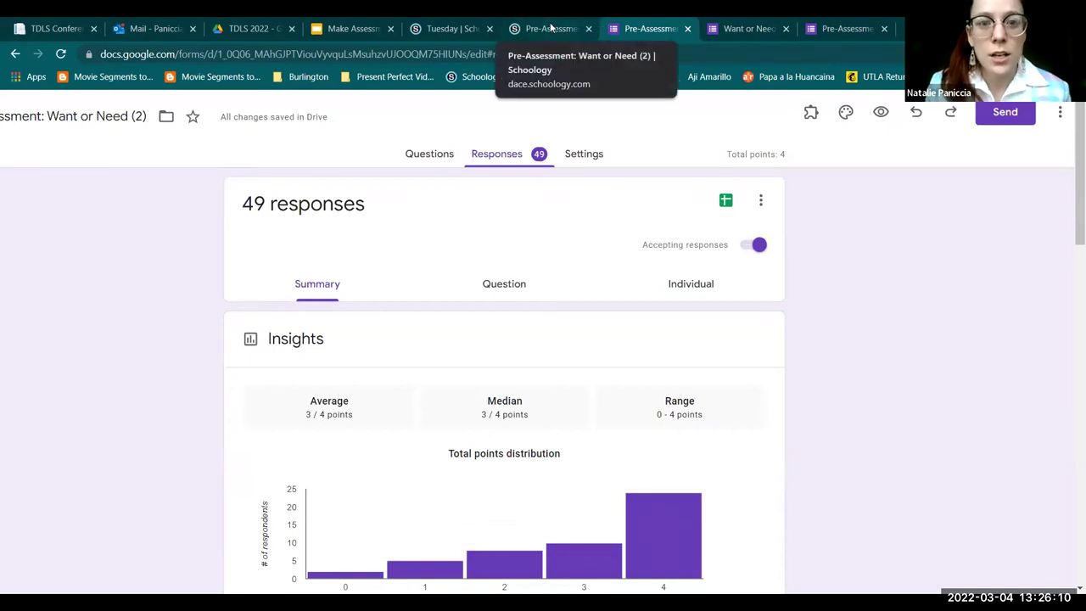
# Step: Open the Post-Assessment: Want or Need (2) link from Schoology's Tuesday materials in a new tab
pyautogui.click(453, 28)
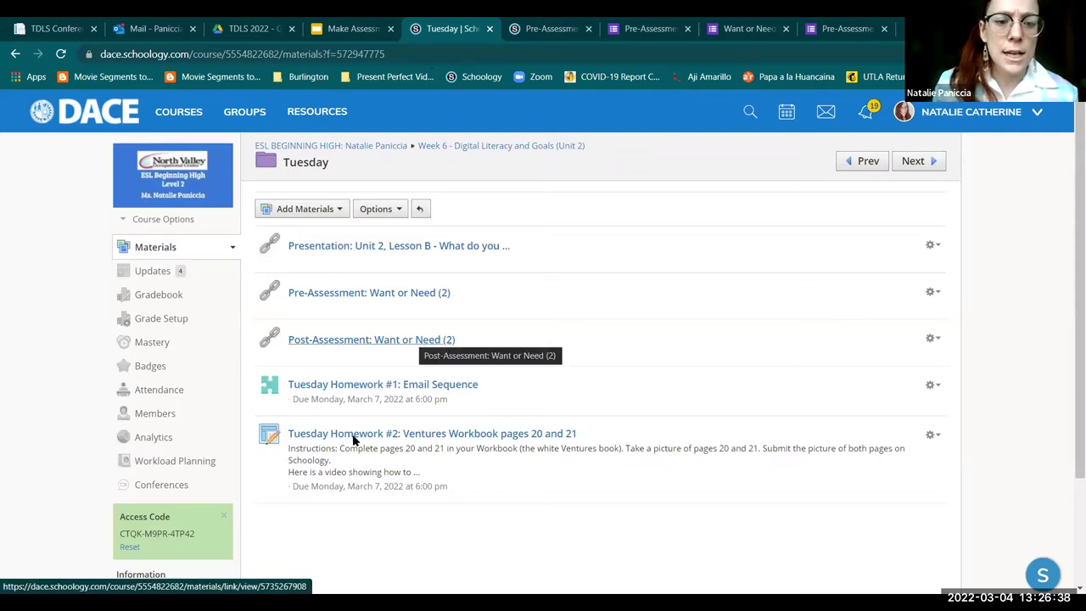
pyautogui.middleClick(360, 340)
pyautogui.moveTo(504, 169); pyautogui.dragTo(407, 321)
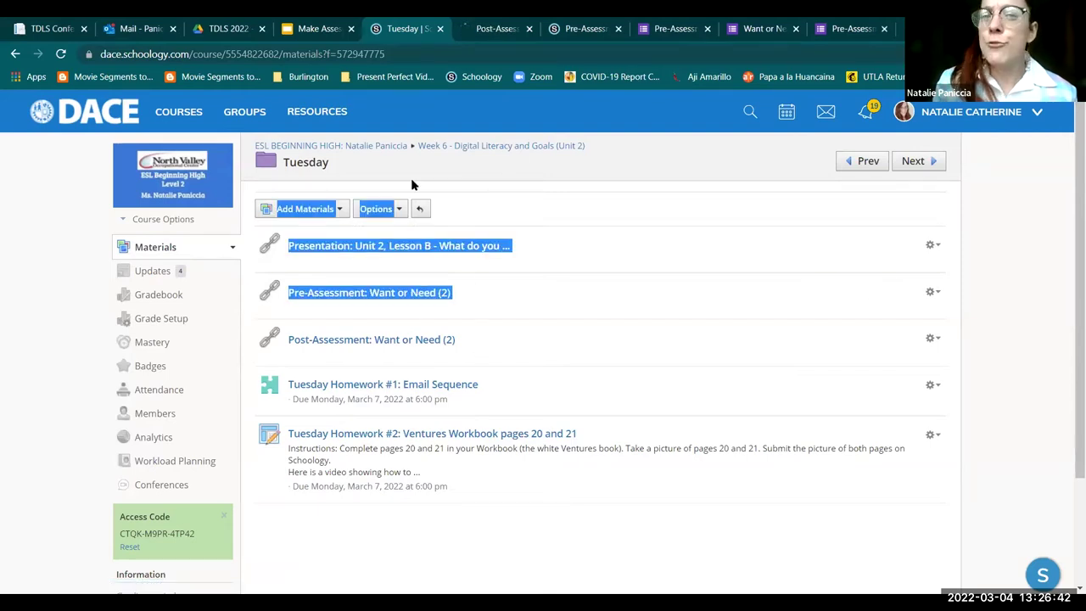
pyautogui.click(479, 22)
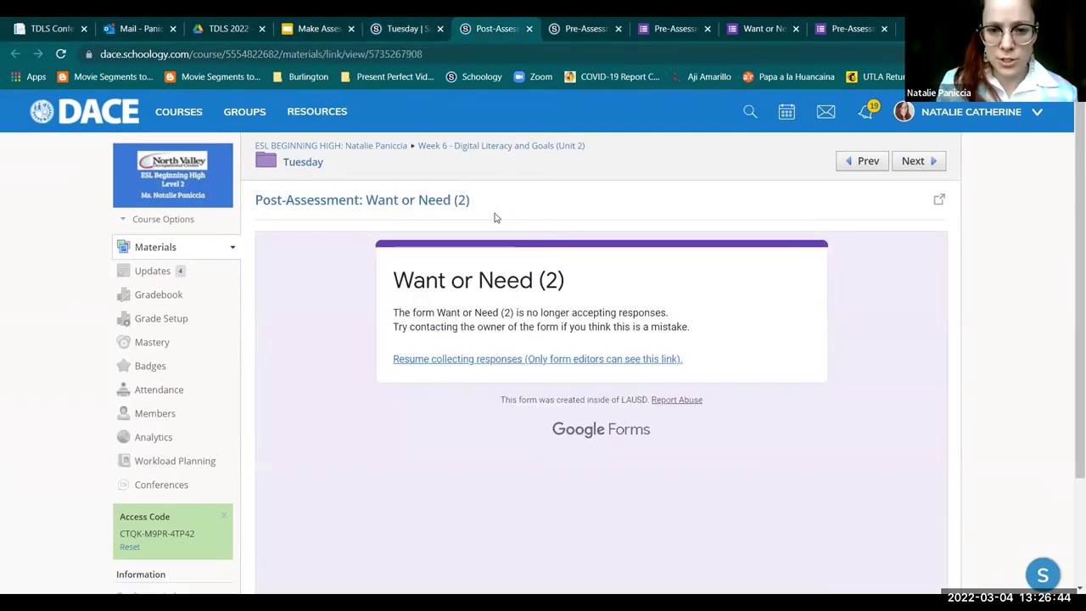
# Step: Open the post-assessment form on its own page and resume collecting responses
pyautogui.click(938, 199)
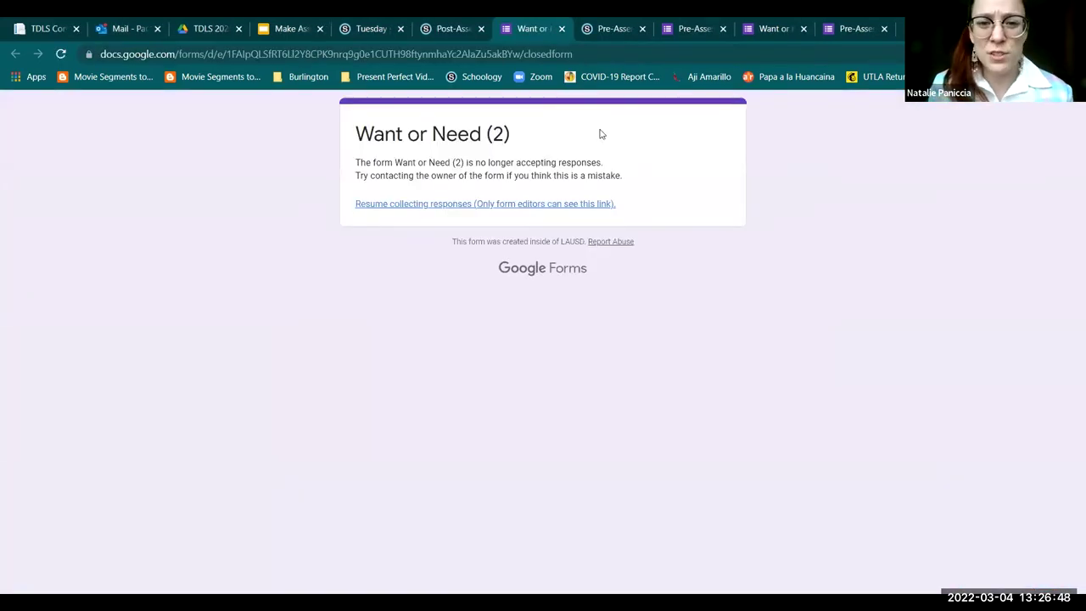
pyautogui.click(508, 205)
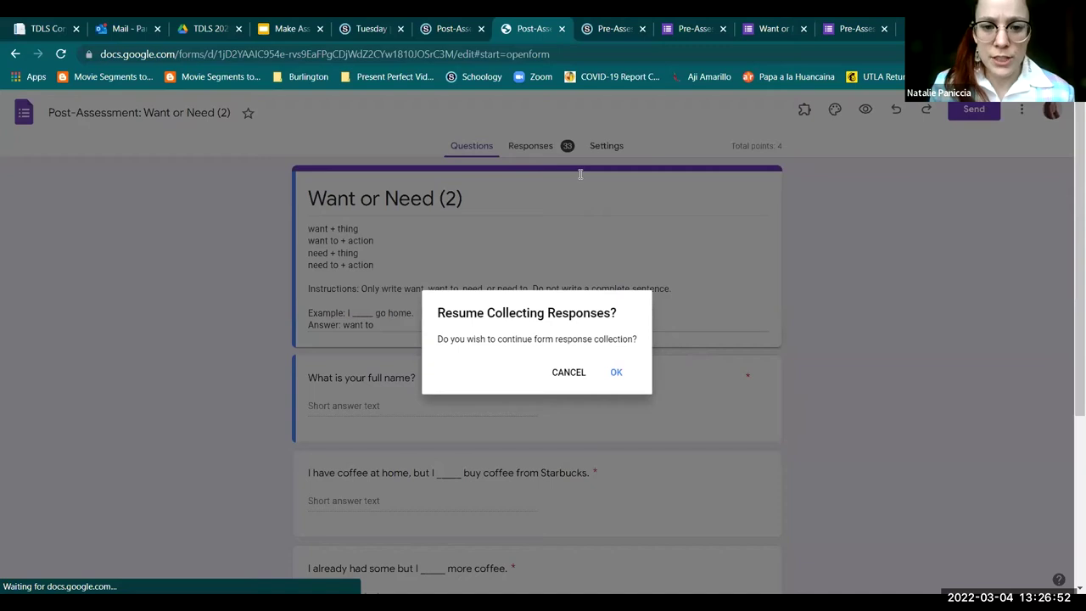
pyautogui.click(614, 373)
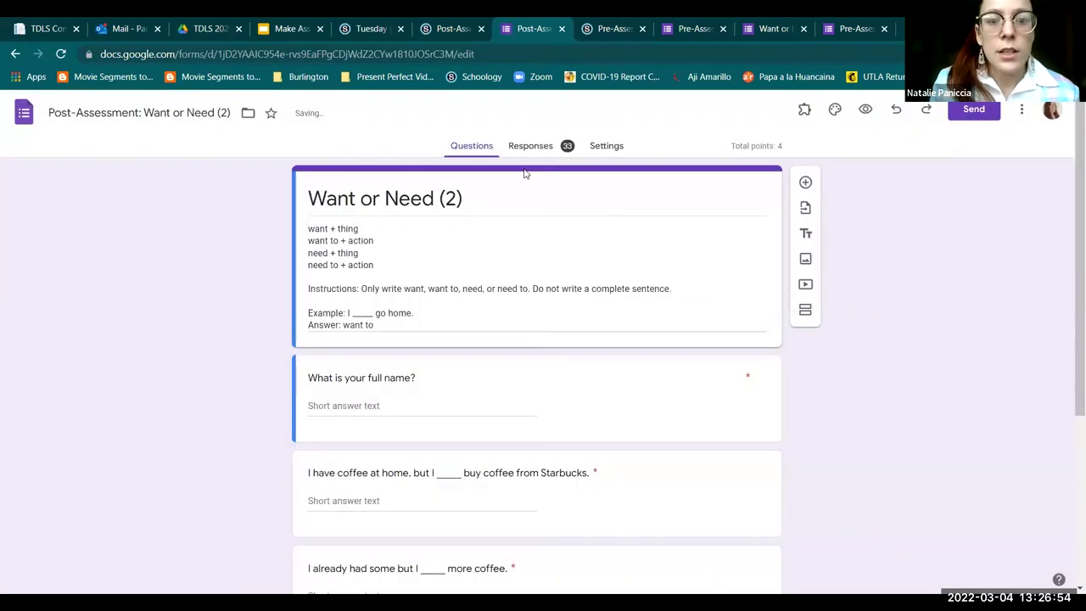
# Step: Preview the post-assessment form and scroll through every question to Submit and back
pyautogui.click(865, 109)
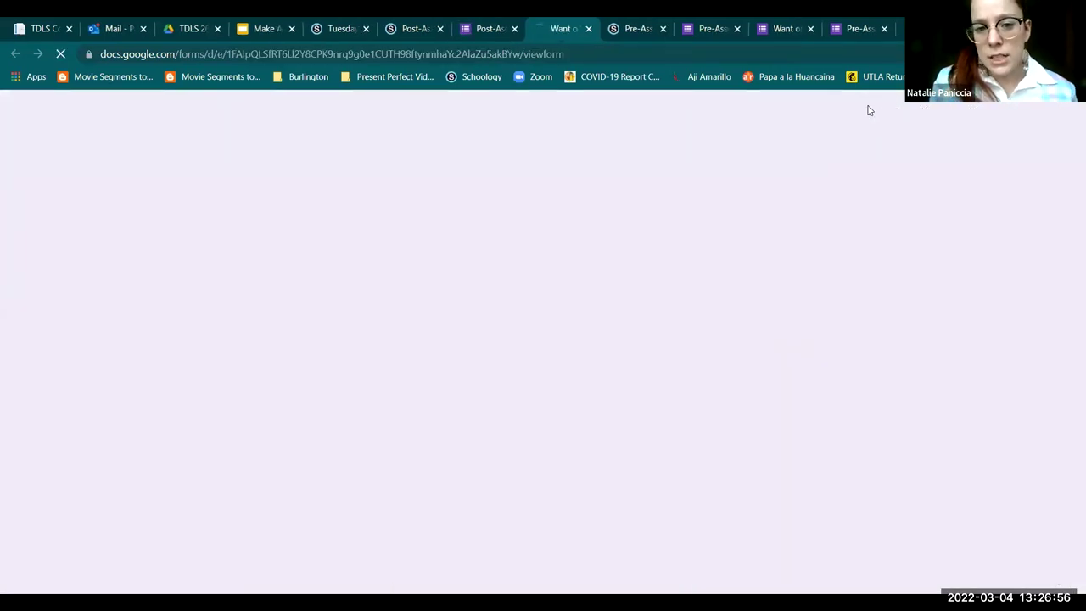
pyautogui.scroll(-3, 655, 241)
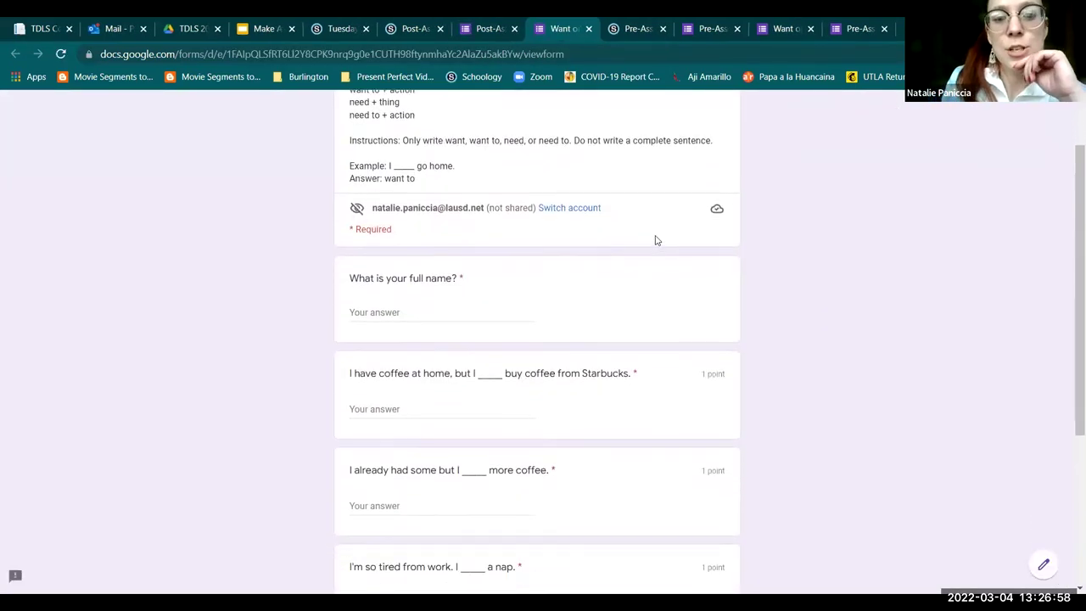
pyautogui.scroll(-1, 655, 241)
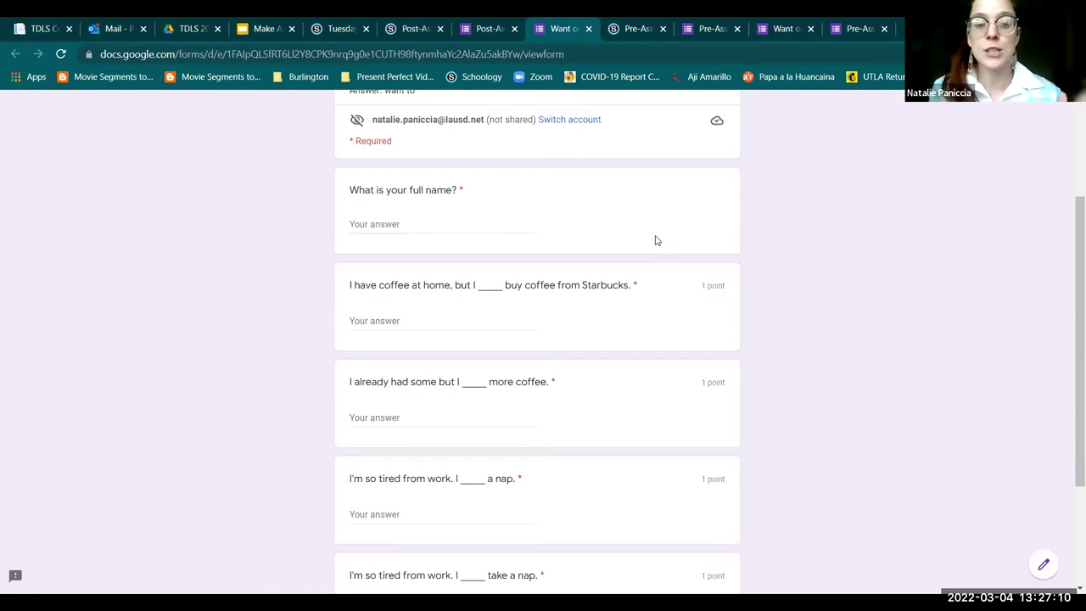
pyautogui.scroll(-1, 654, 240)
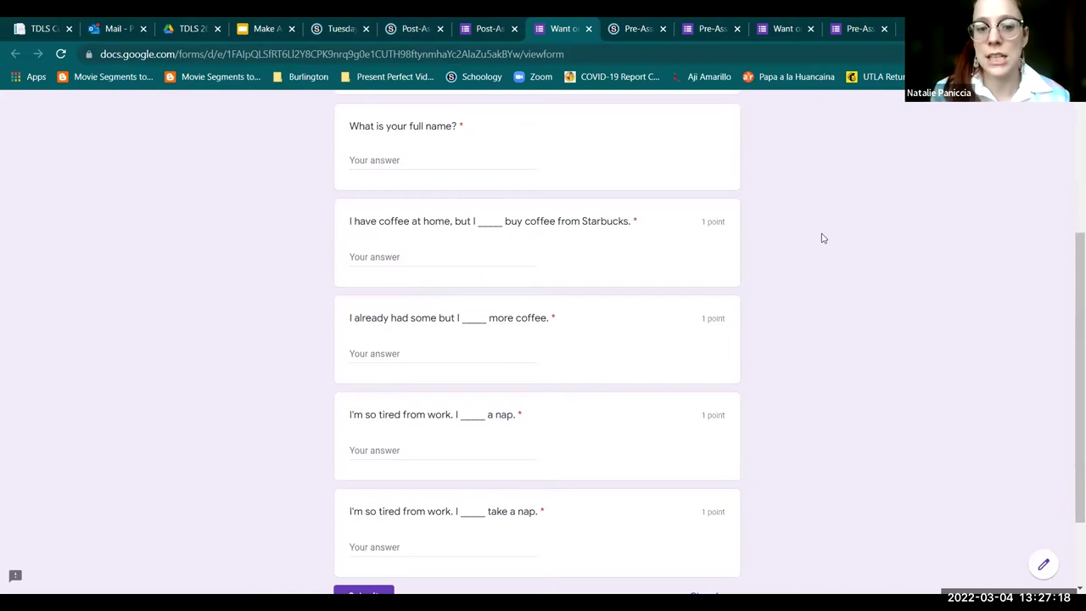
pyautogui.scroll(-1, 821, 239)
pyautogui.scroll(-2, 821, 239)
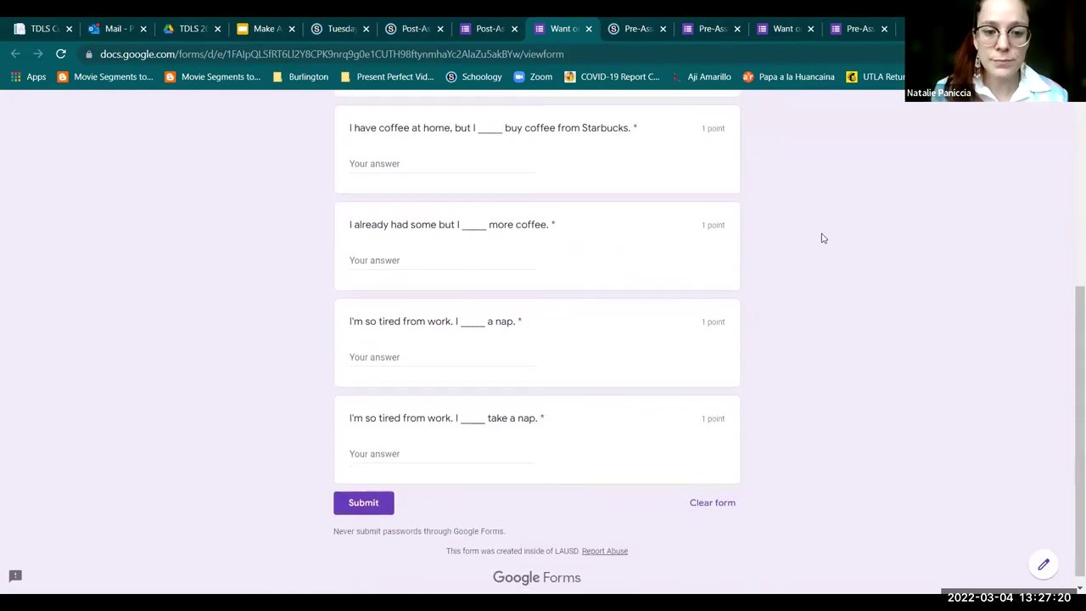
pyautogui.scroll(2, 821, 238)
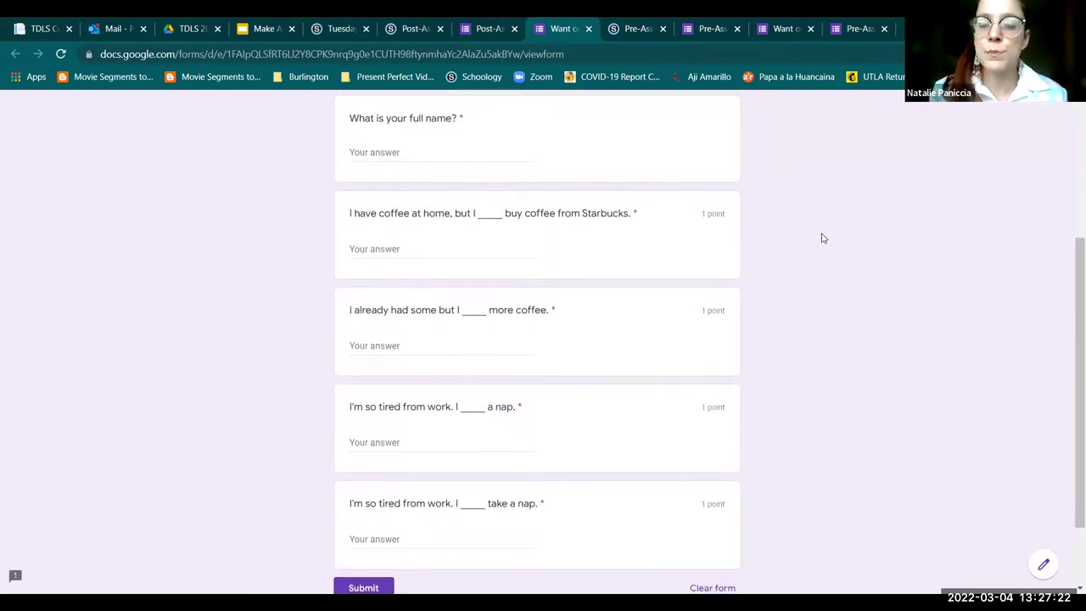
pyautogui.scroll(2, 821, 239)
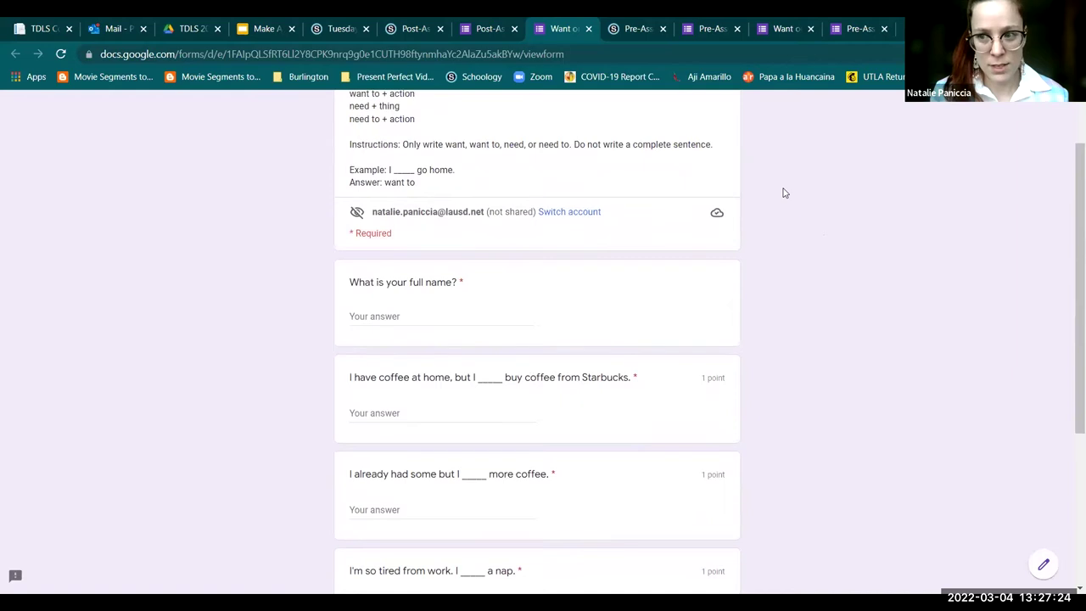
pyautogui.scroll(1, 785, 194)
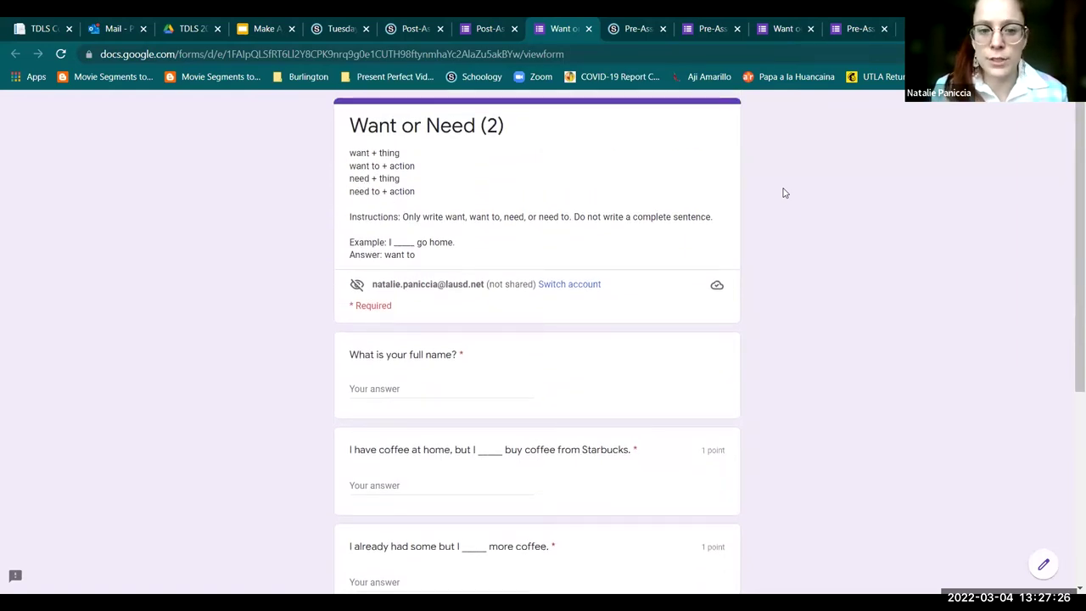
# Step: Open the post-assessment's 33-response summary and scroll to the Starbucks coffee question chart
pyautogui.click(490, 27)
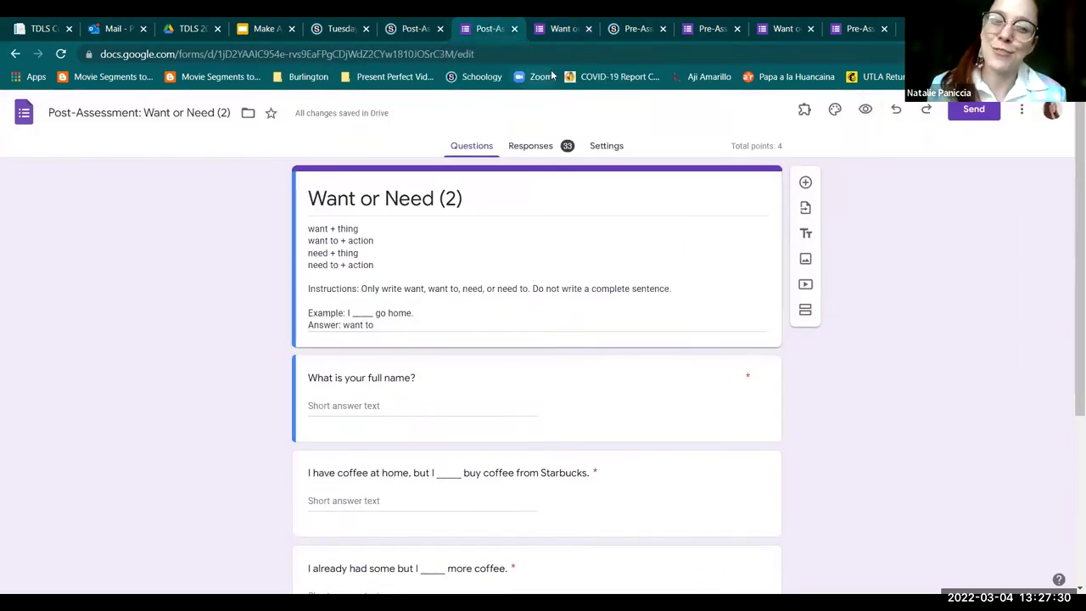
pyautogui.click(538, 147)
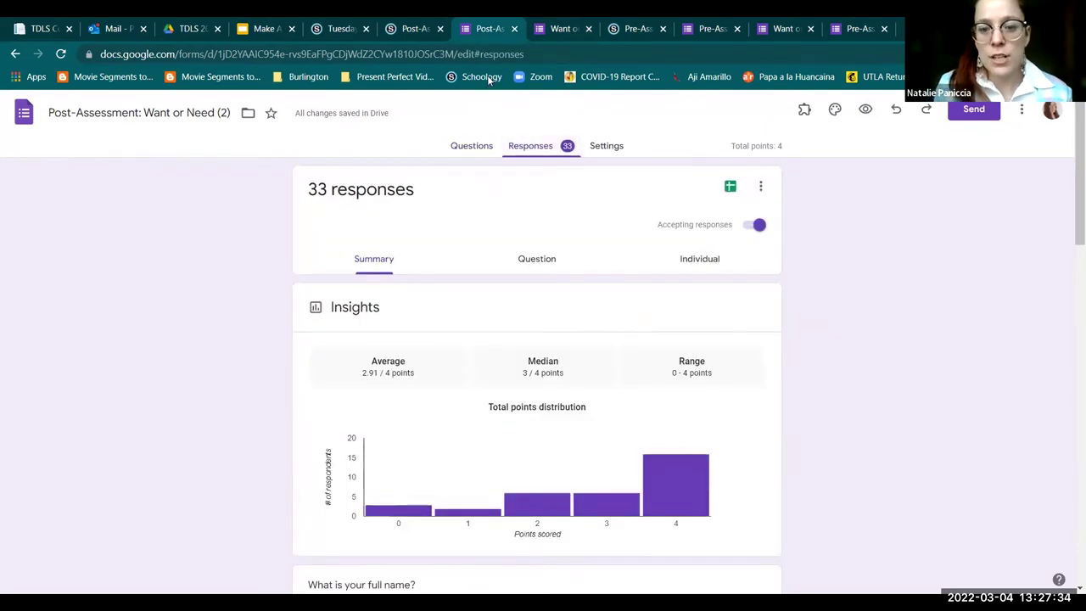
pyautogui.scroll(-1, 827, 364)
pyautogui.scroll(-2, 827, 364)
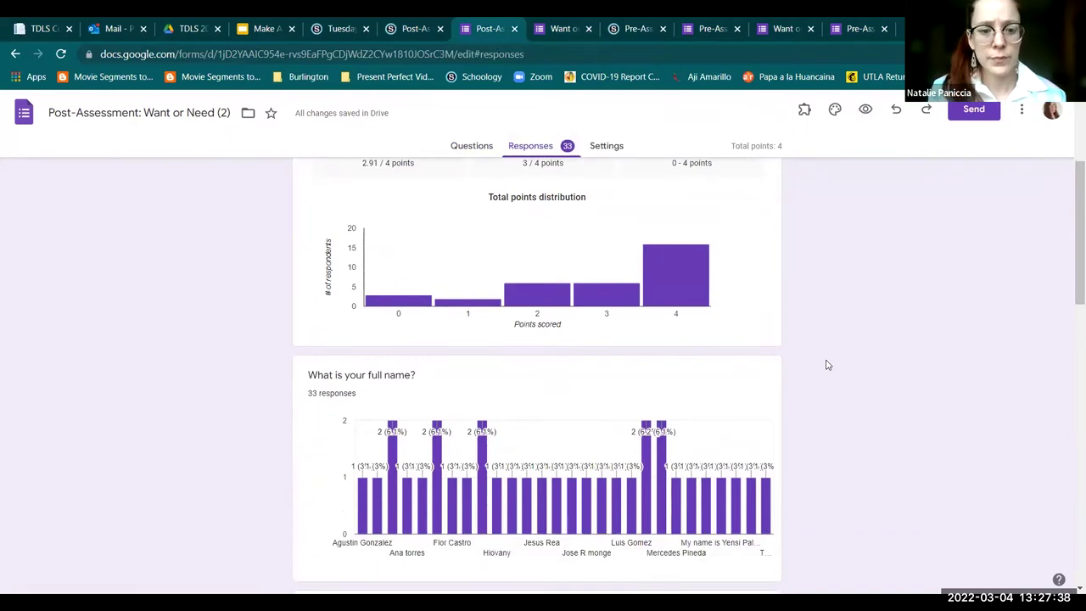
pyautogui.scroll(-1, 827, 364)
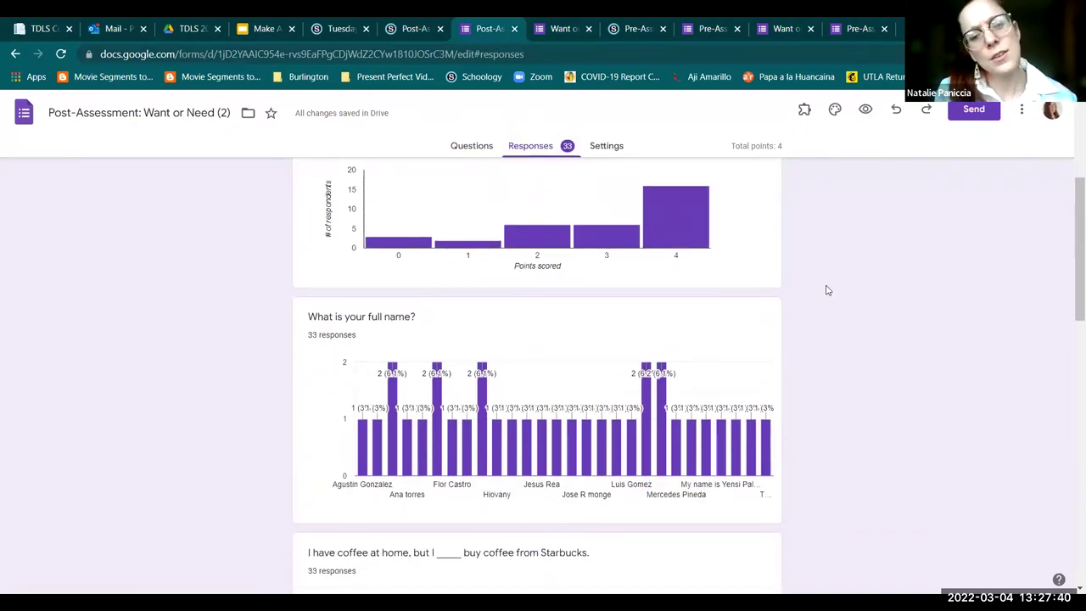
pyautogui.scroll(-1, 879, 330)
pyautogui.scroll(-1, 878, 331)
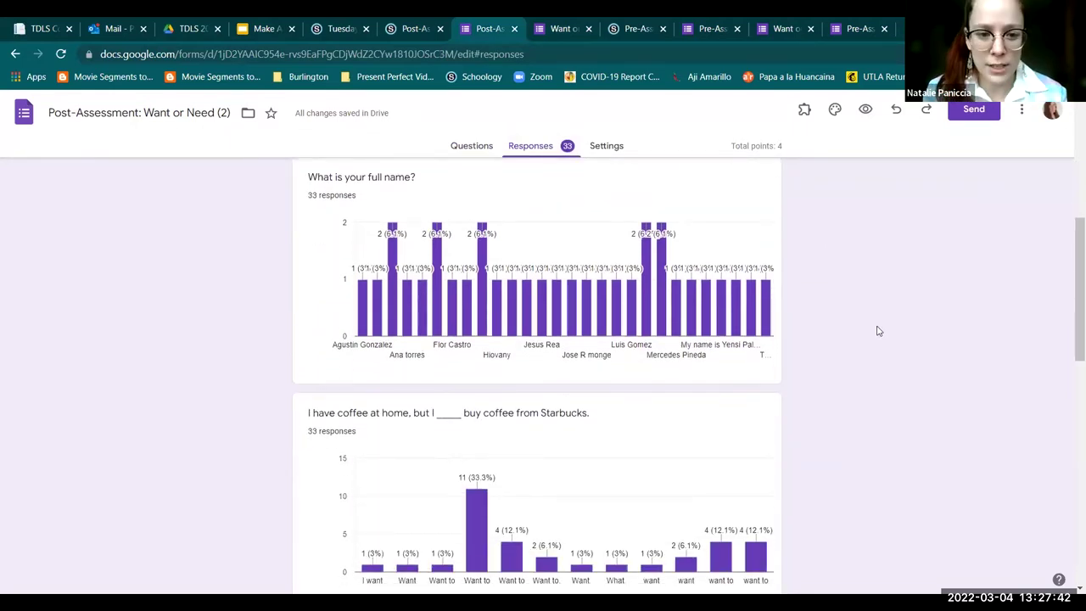
pyautogui.scroll(-2, 878, 331)
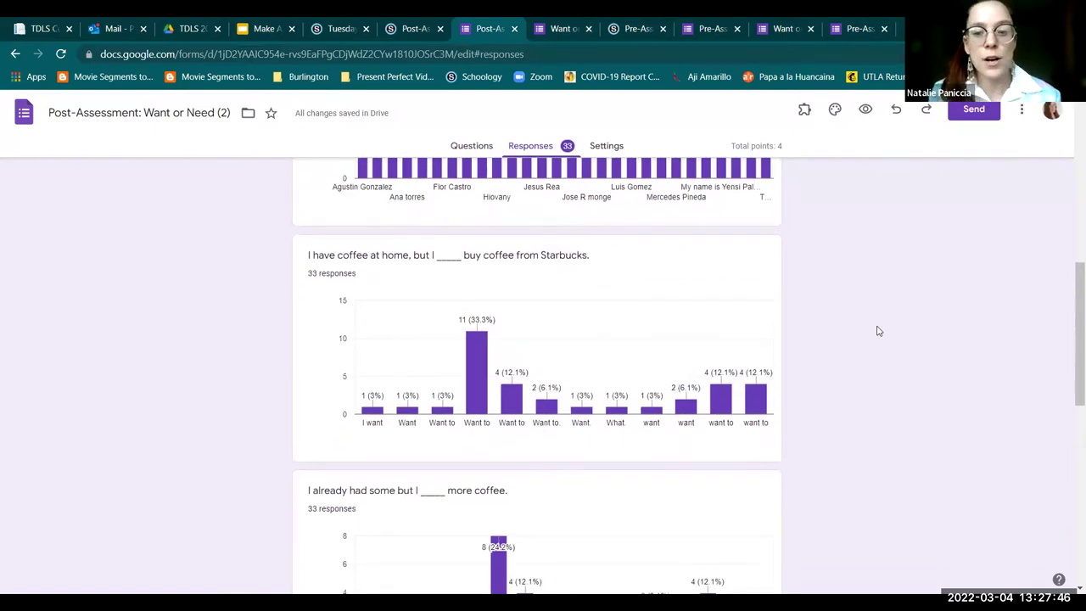
pyautogui.scroll(2, 879, 330)
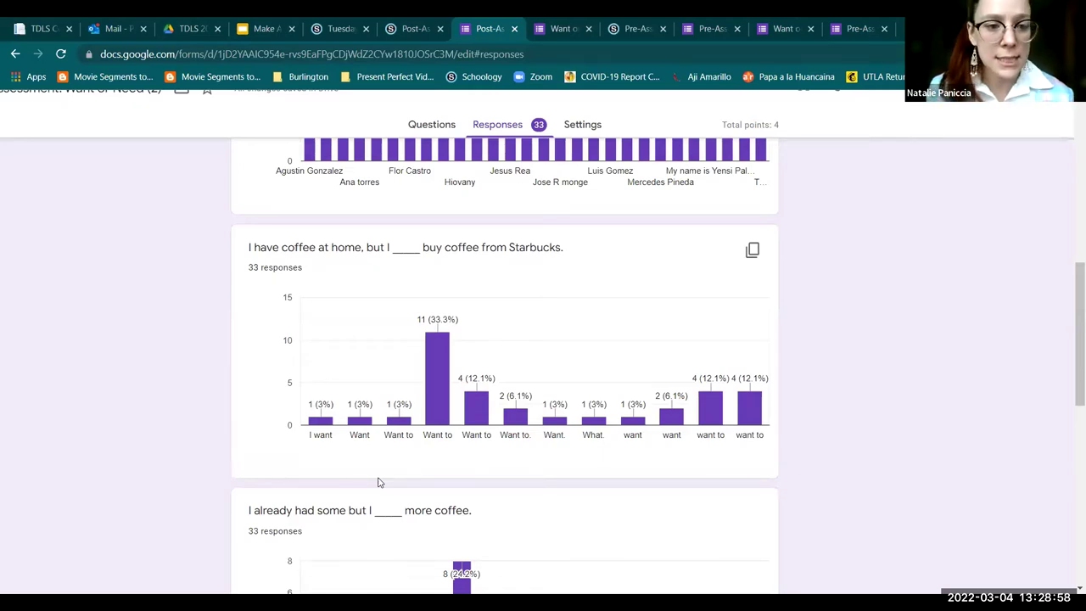
pyautogui.scroll(-3, 379, 482)
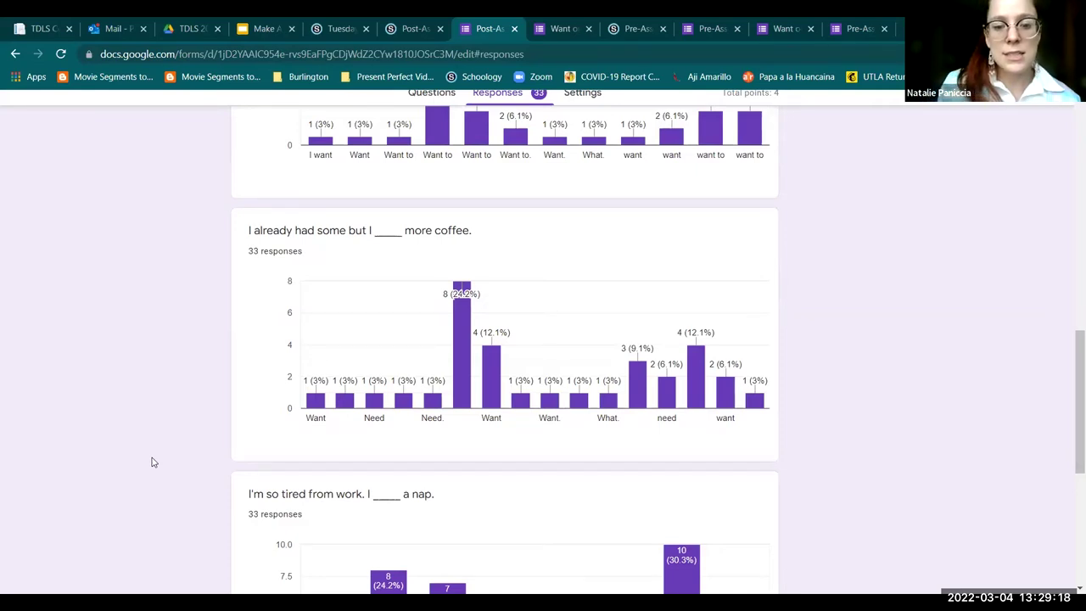
pyautogui.scroll(-3, 153, 462)
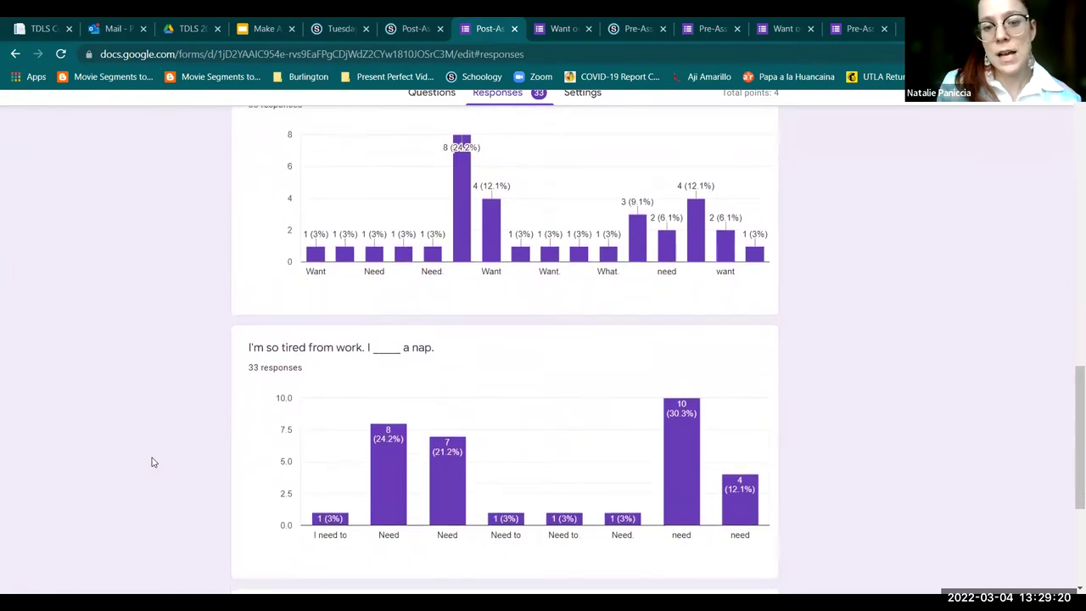
pyautogui.scroll(-2, 154, 463)
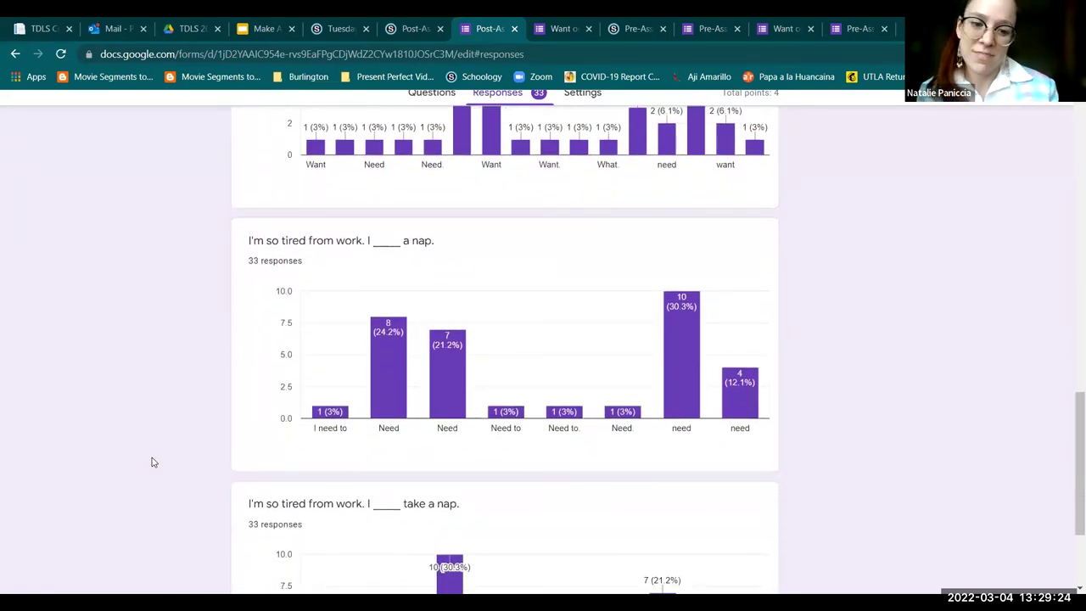
pyautogui.scroll(-2, 154, 463)
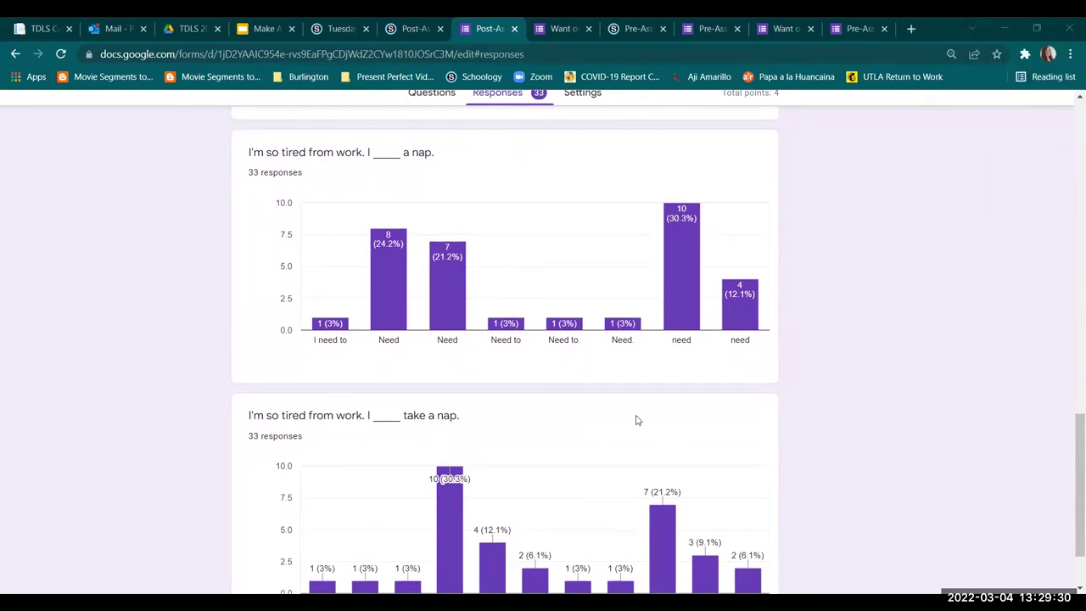
pyautogui.scroll(5, 146, 346)
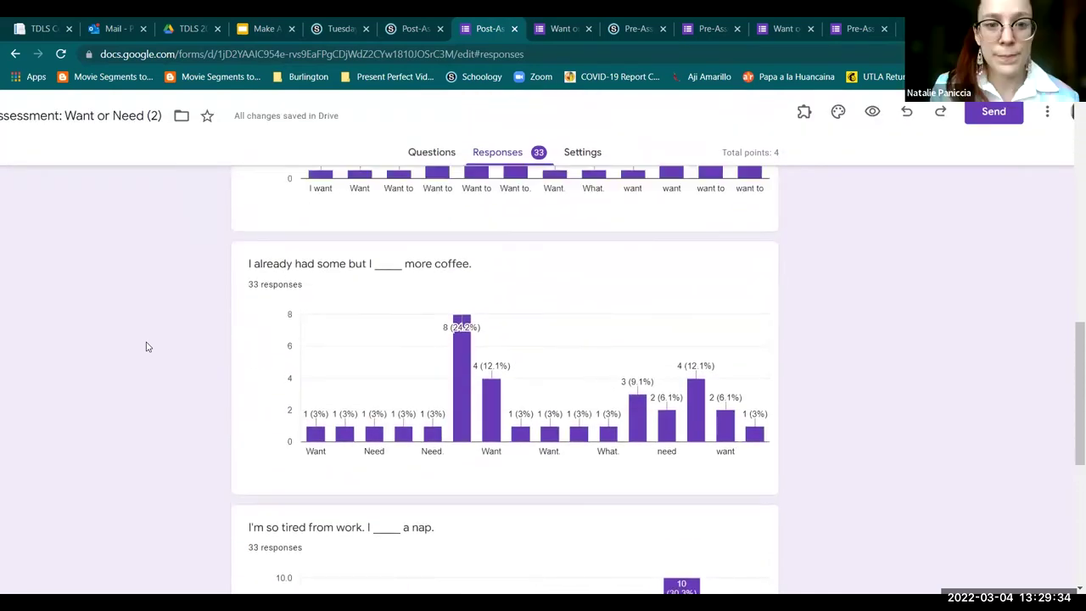
pyautogui.scroll(3, 146, 346)
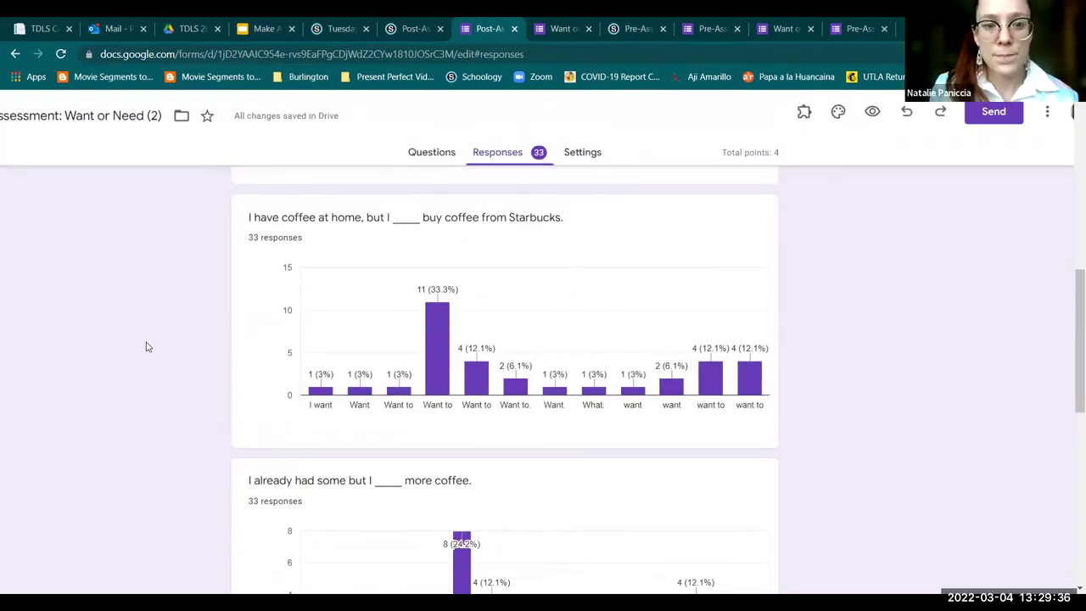
pyautogui.scroll(1, 146, 346)
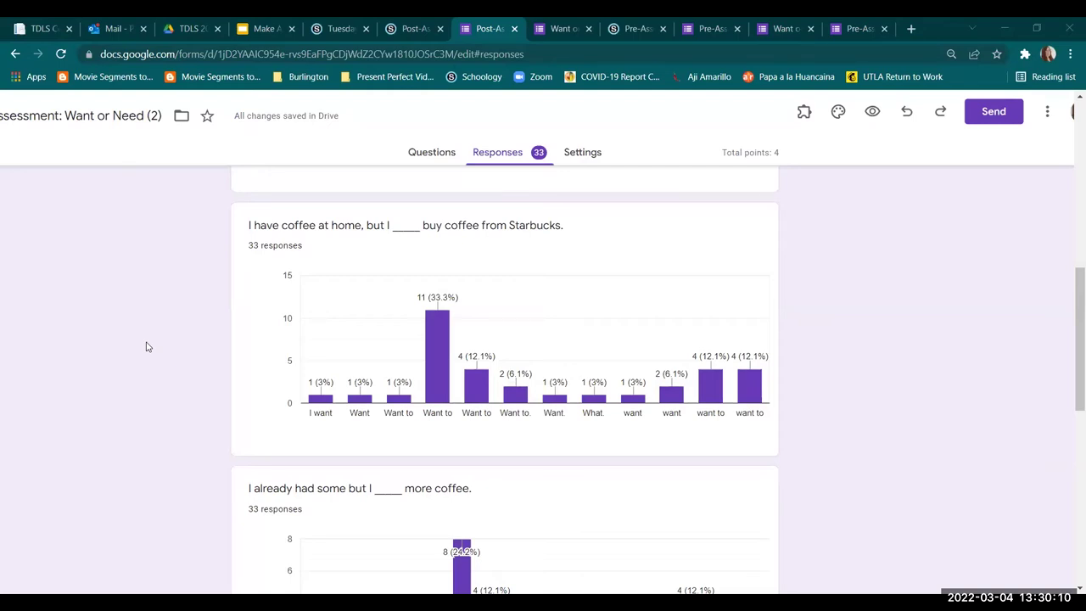
# Step: Highlight and then clear the answer labels under the Starbucks chart
pyautogui.scroll(1, 146, 346)
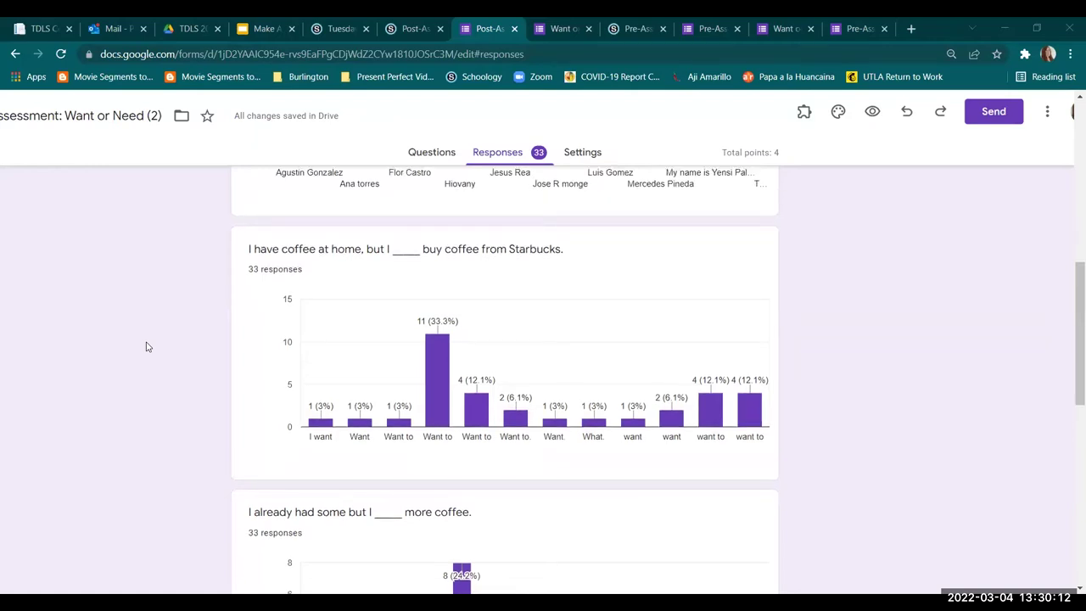
pyautogui.scroll(-1, 146, 346)
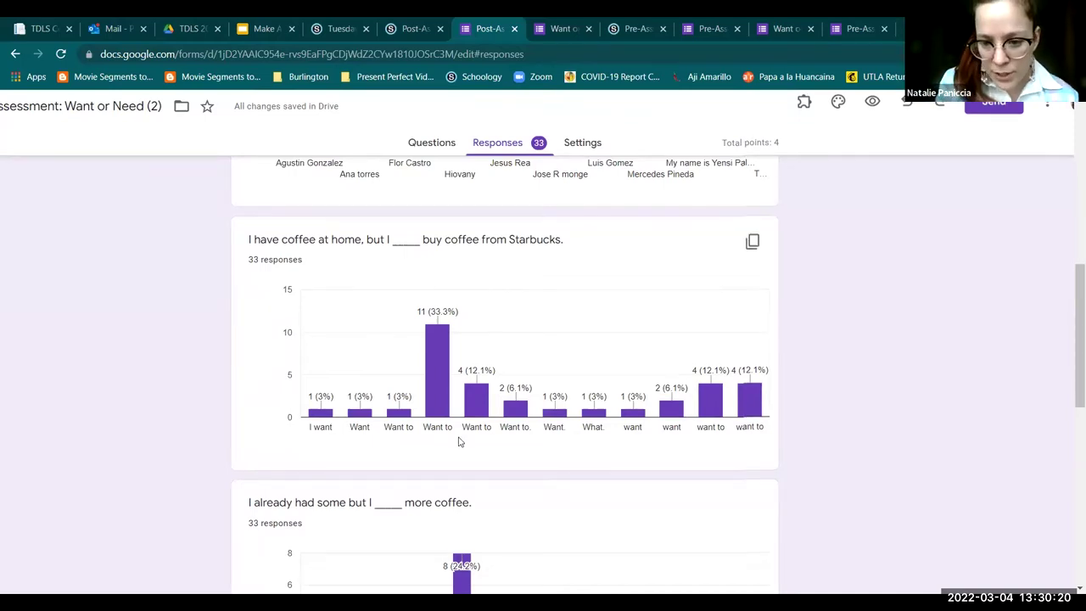
pyautogui.moveTo(773, 427); pyautogui.dragTo(770, 432)
pyautogui.click(774, 434)
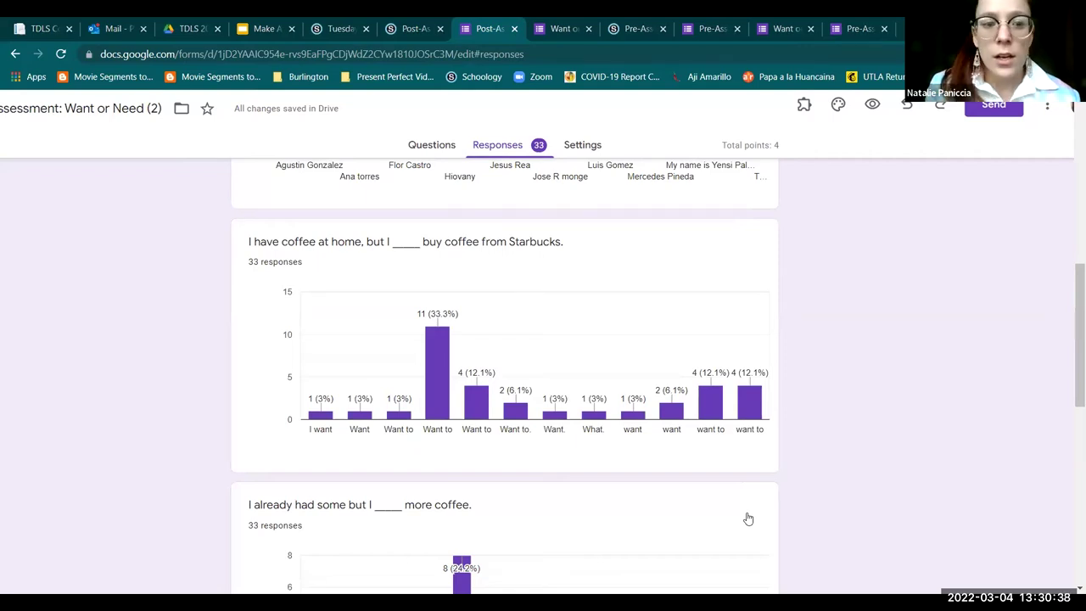
# Step: Scroll up to the points chart, then down to the take-a-nap question's chart
pyautogui.scroll(2, 748, 518)
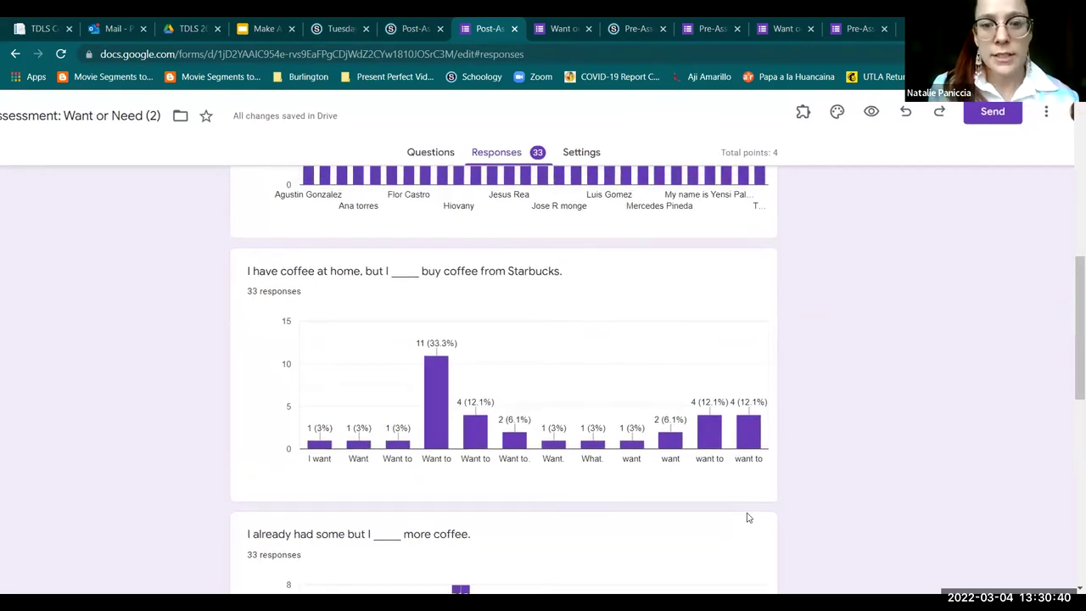
pyautogui.hscroll(-1, 828, 346)
pyautogui.scroll(5, 828, 346)
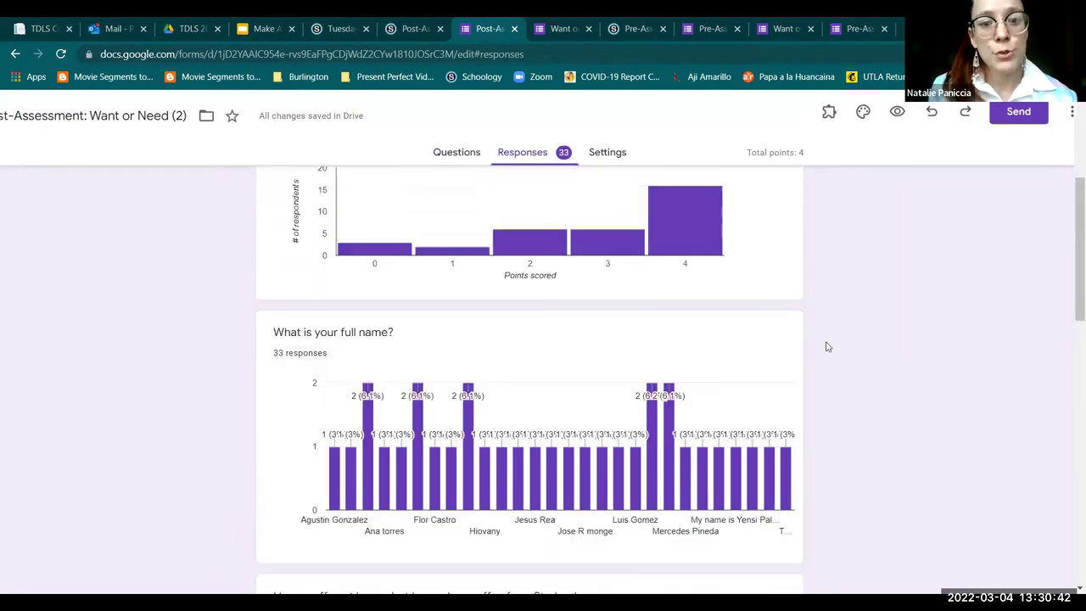
pyautogui.scroll(-8, 828, 346)
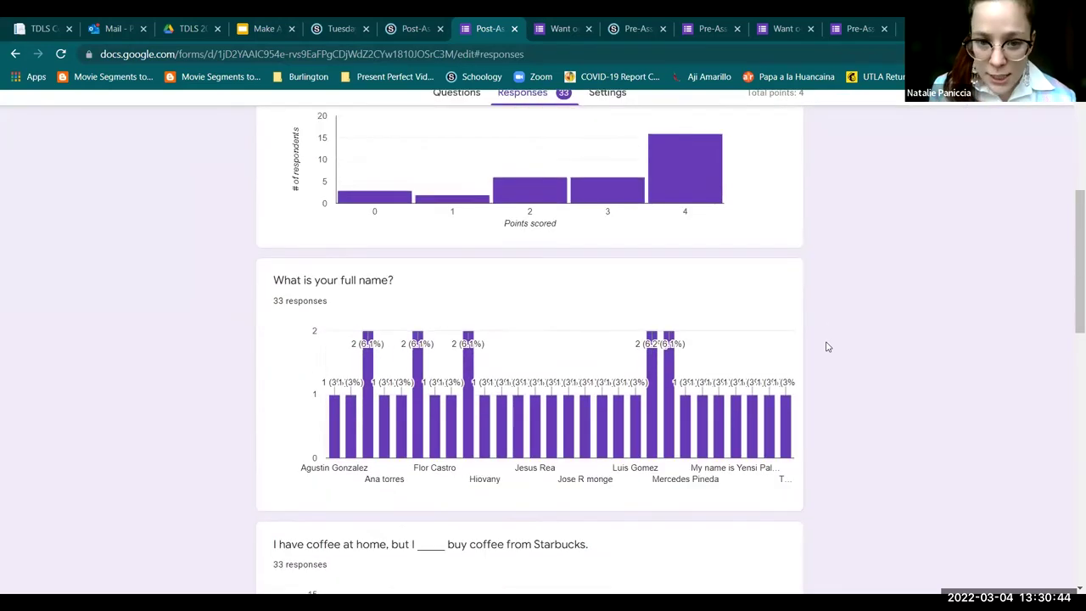
pyautogui.scroll(-5, 827, 346)
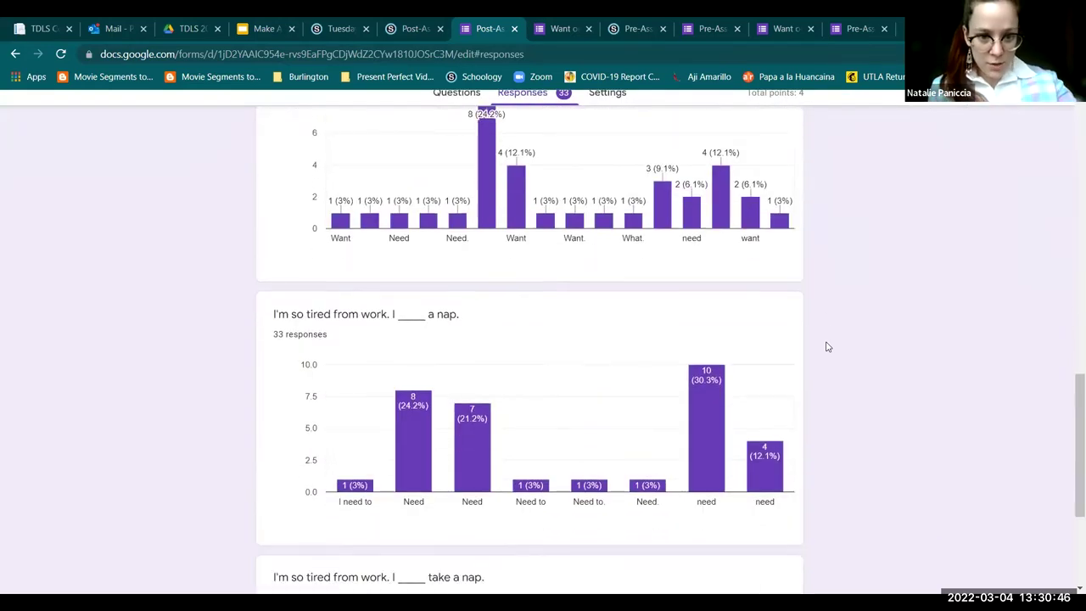
pyautogui.scroll(-2, 828, 346)
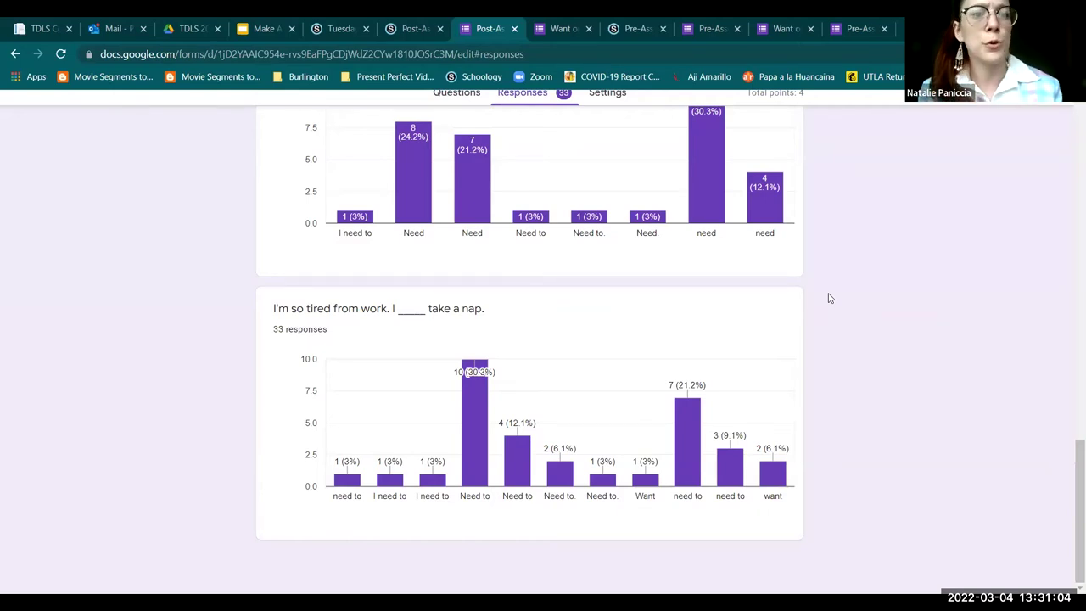
# Step: Start the Google Slides slideshow full screen and advance to the next slide
pyautogui.click(262, 31)
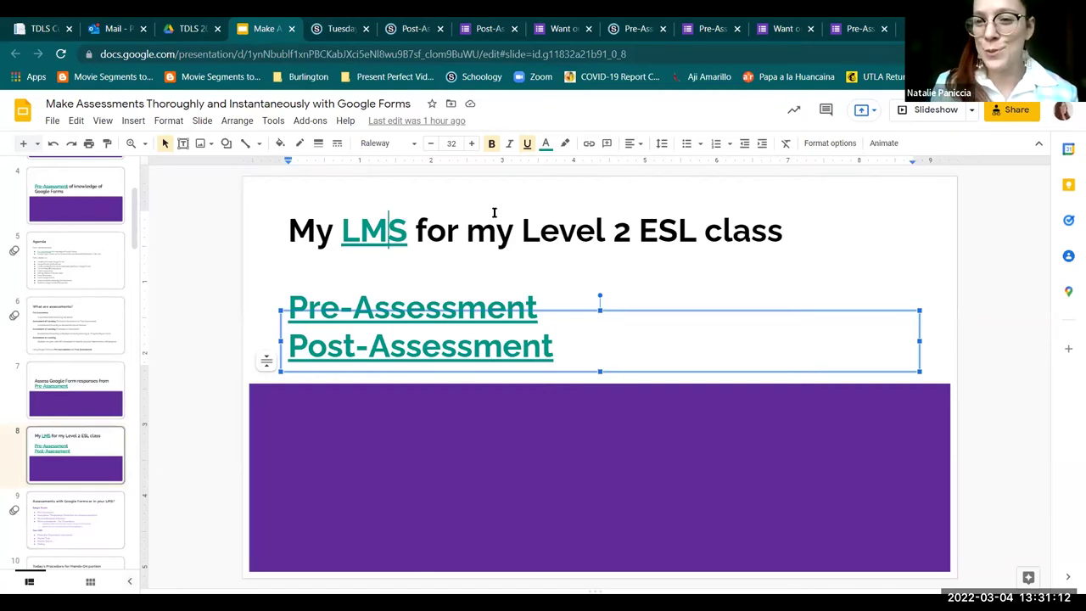
pyautogui.click(916, 113)
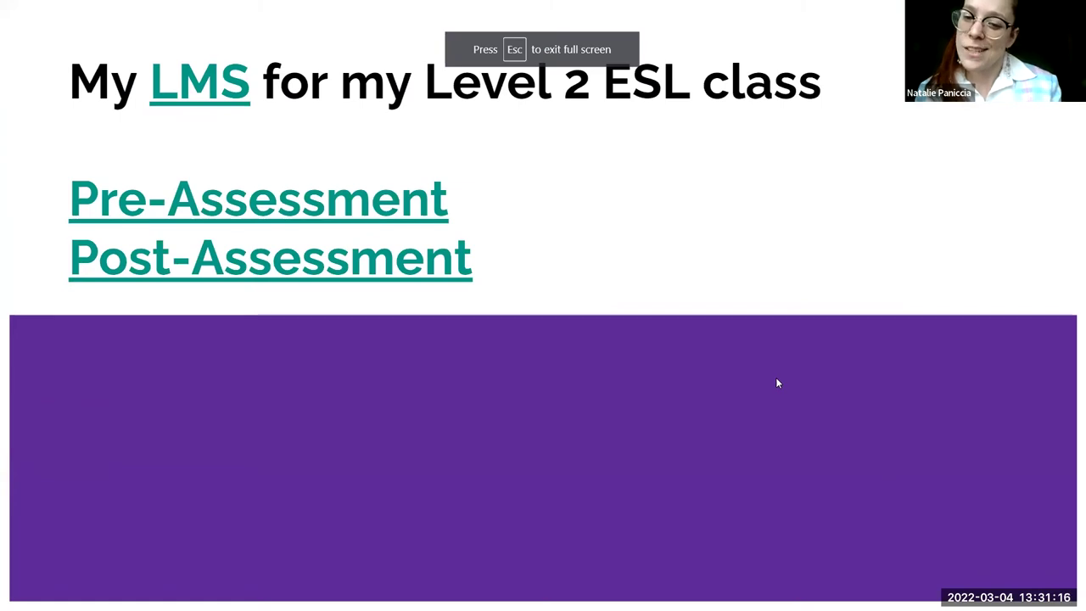
pyautogui.press('Right')
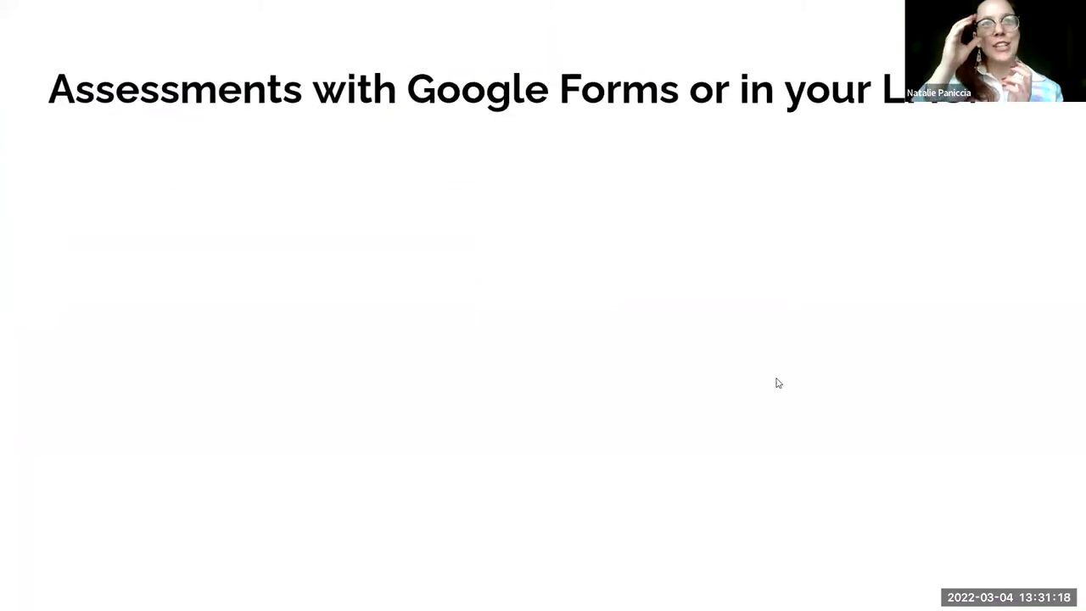
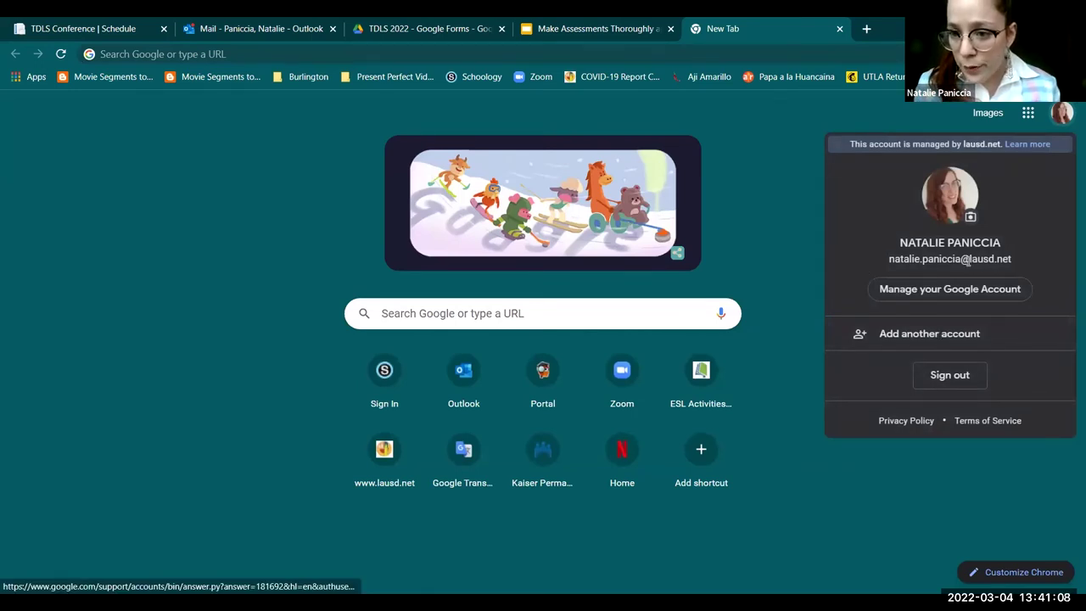
# Step: Open My Drive in Google Drive from the Google apps grid
pyautogui.click(1029, 114)
pyautogui.click(1027, 113)
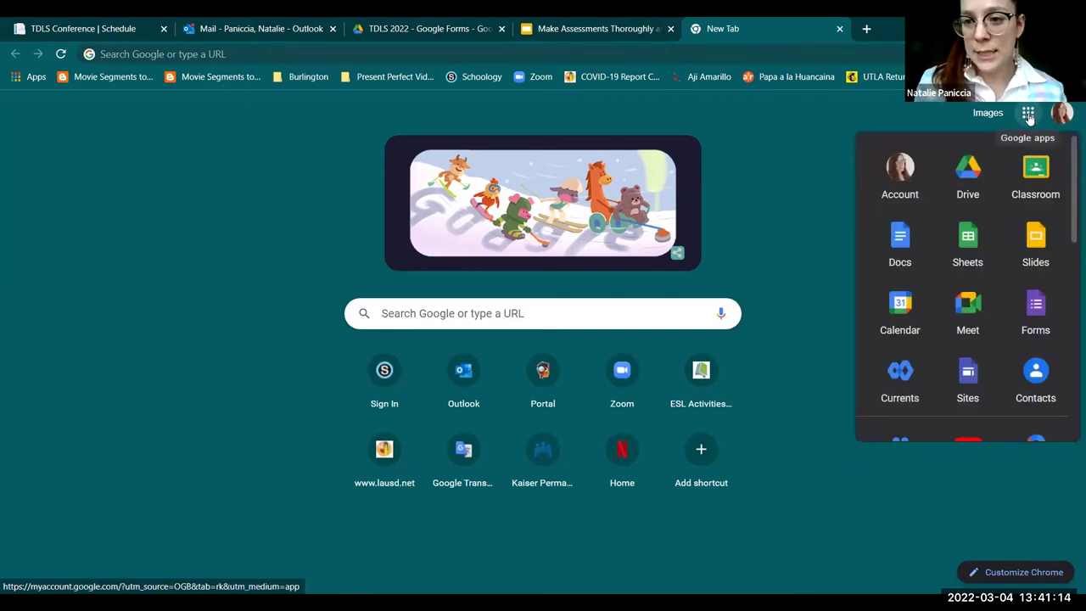
pyautogui.click(963, 180)
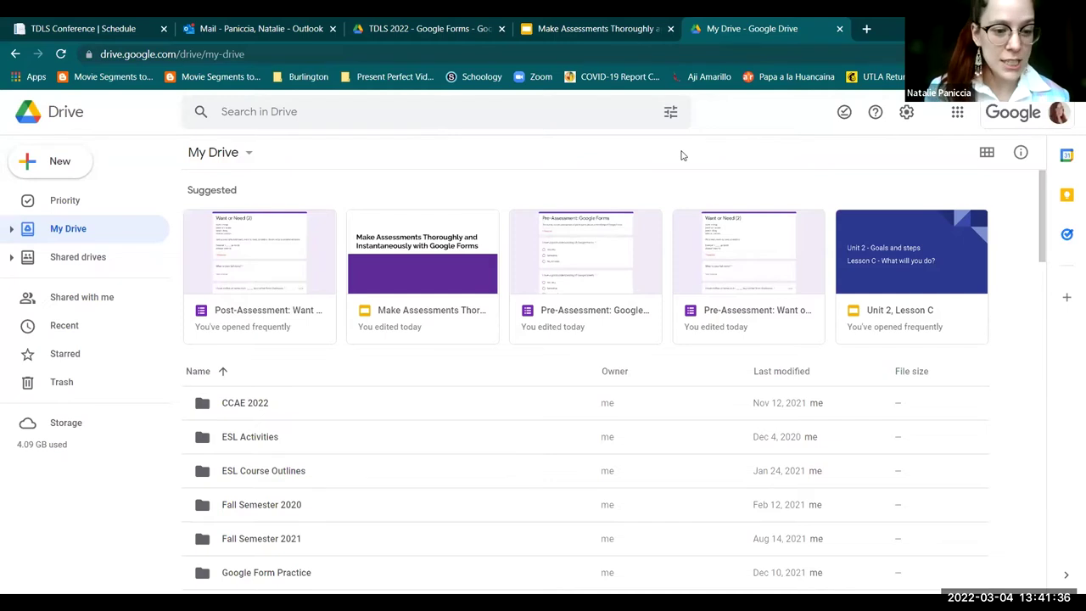
# Step: Create a folder named 'Google Form Training' in My Drive, then return to the presentation
pyautogui.click(71, 162)
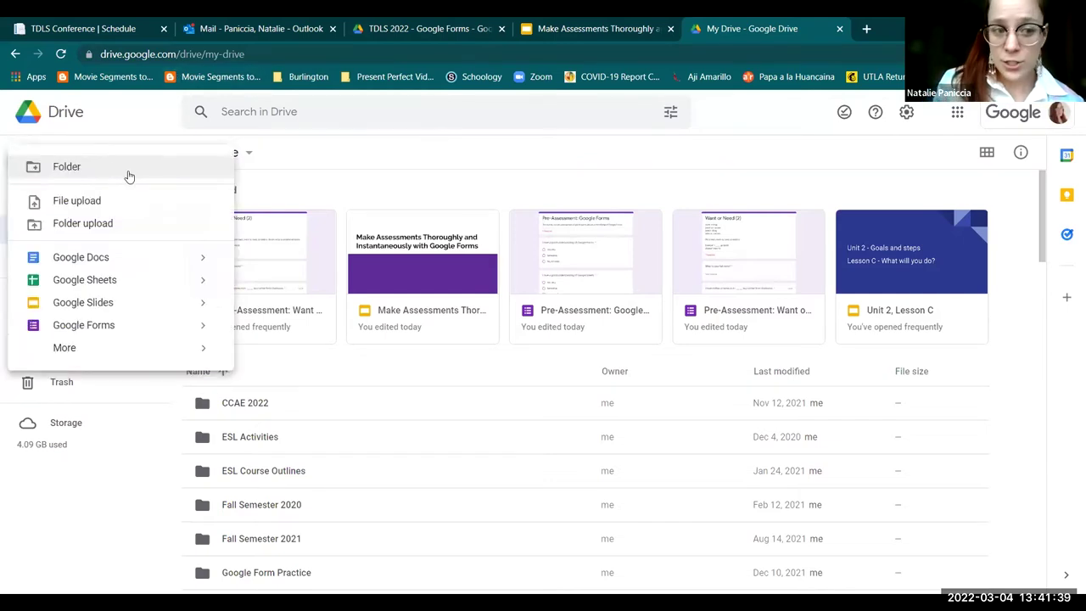
pyautogui.click(68, 167)
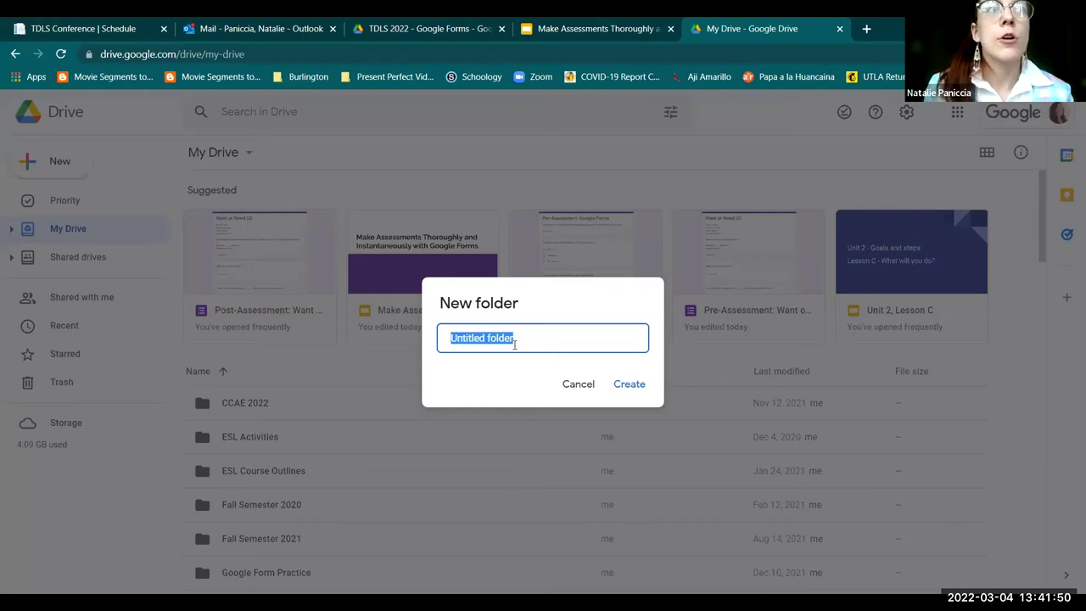
pyautogui.write('Google For')
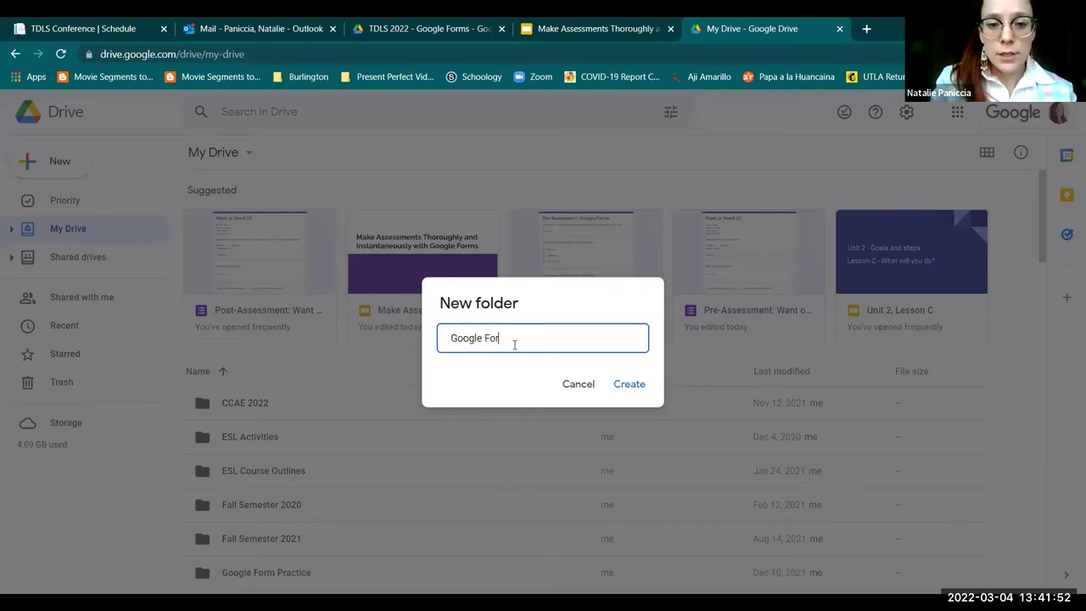
pyautogui.write('m Training')
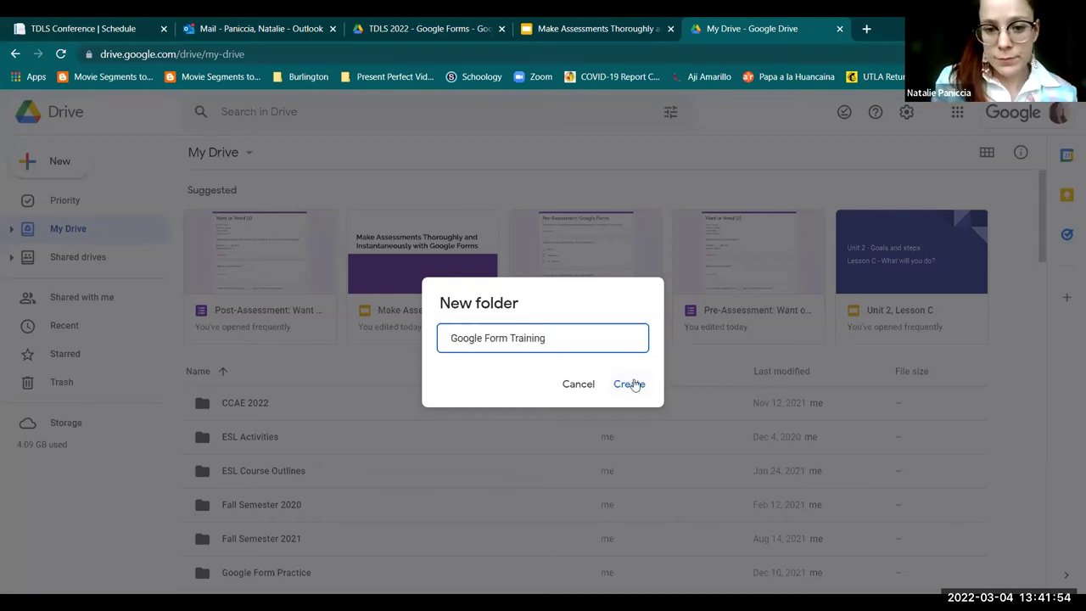
pyautogui.click(629, 384)
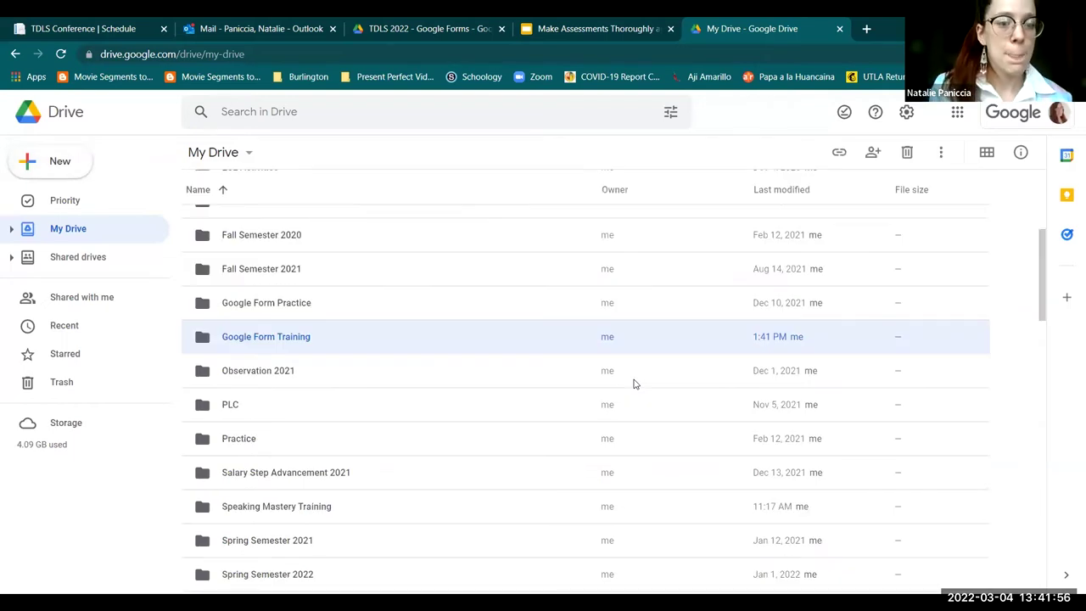
pyautogui.click(59, 173)
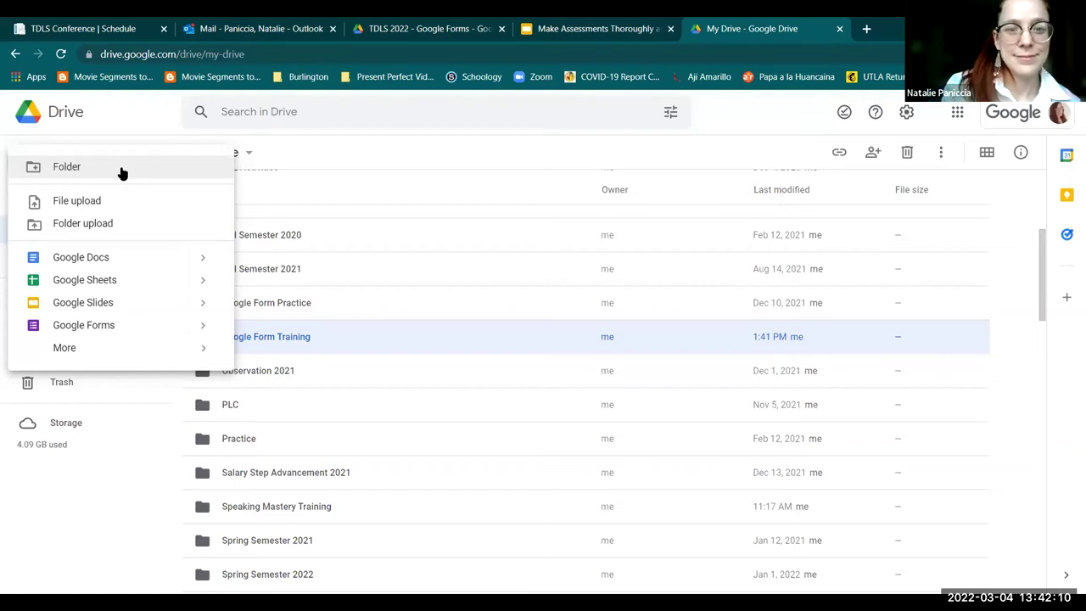
pyautogui.click(539, 30)
# Step: Show slide 15, 'Create a Google Form', then go back to the My Drive tab
pyautogui.scroll(-1, 95, 479)
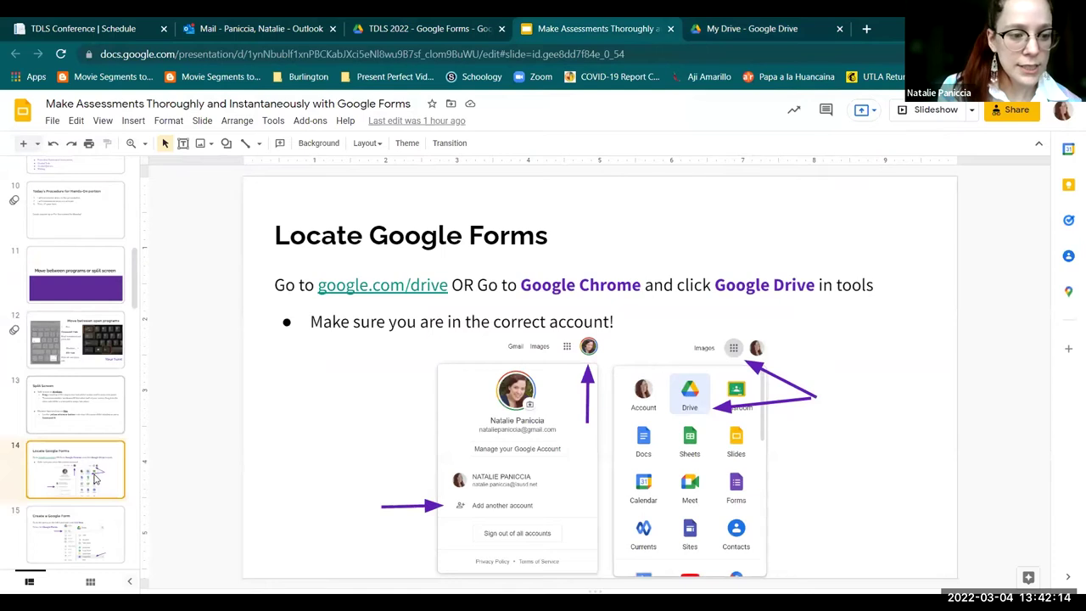
pyautogui.click(108, 541)
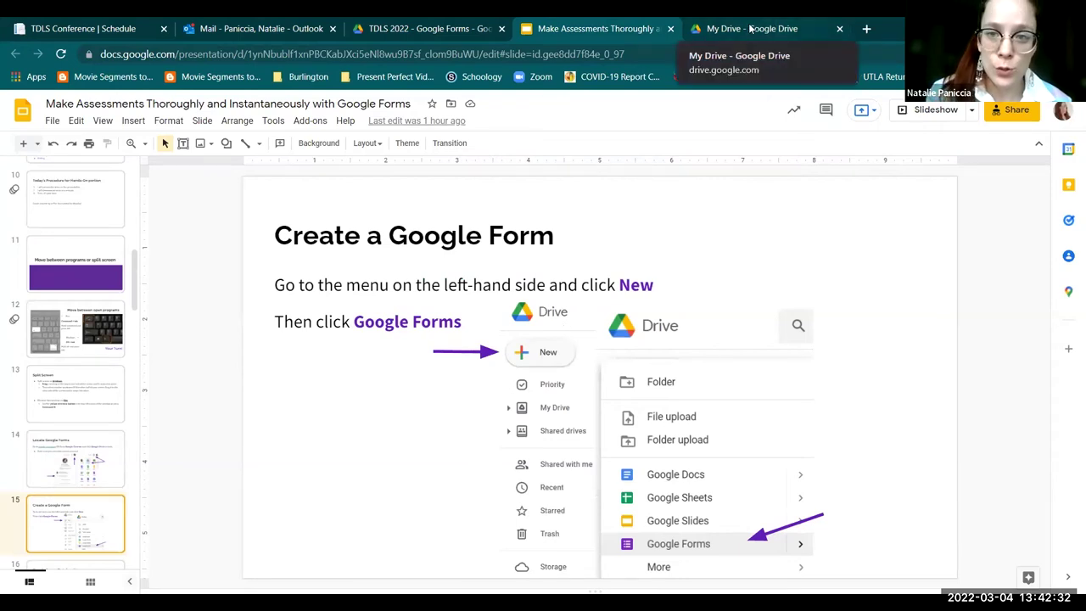
pyautogui.click(749, 30)
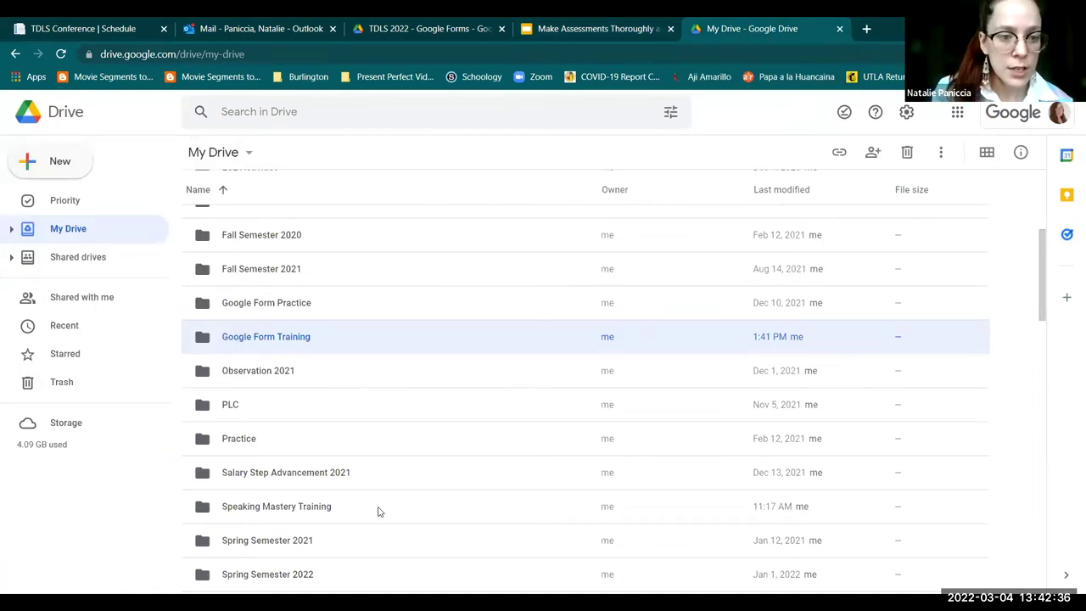
# Step: Open the Google Form Training folder and create a blank Google Form inside it
pyautogui.doubleClick(319, 341)
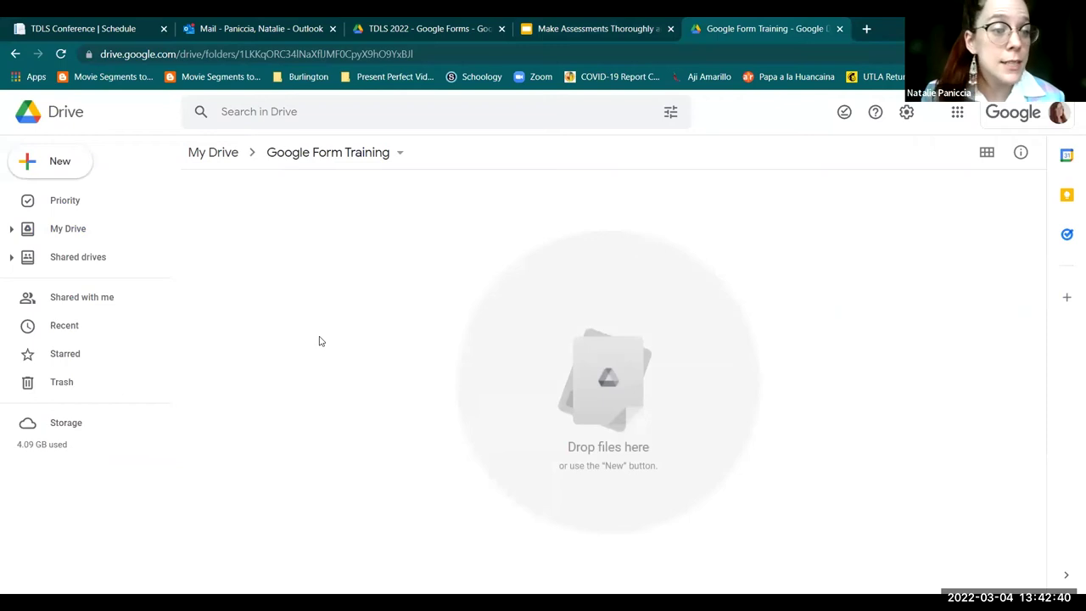
pyautogui.click(70, 164)
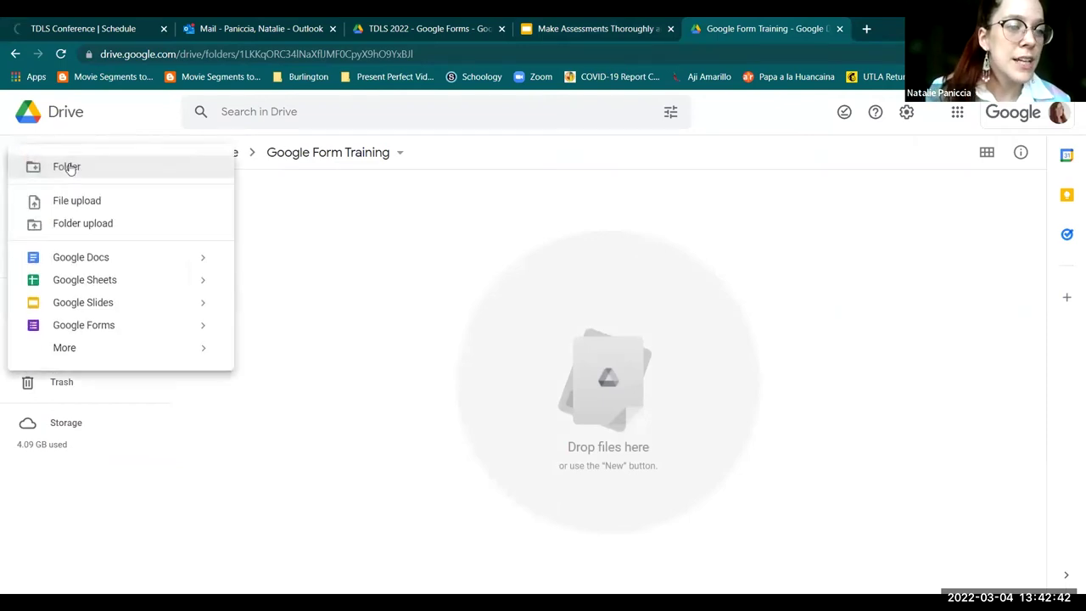
pyautogui.click(118, 330)
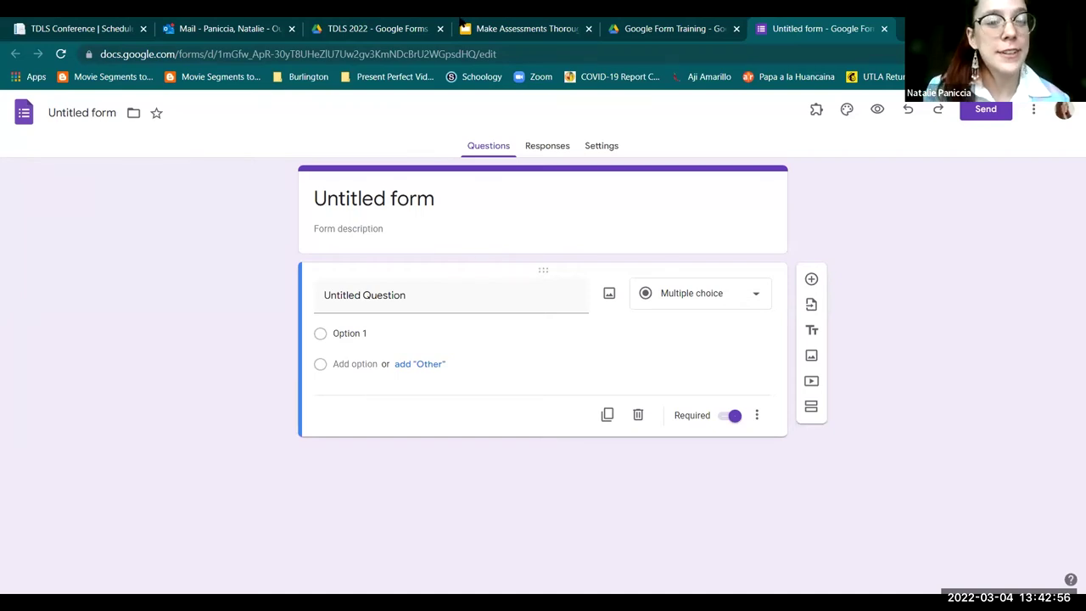
# Step: Present the slideshow through the 'Google Forms Quiz function' slide, then leave it for the form
pyautogui.click(500, 28)
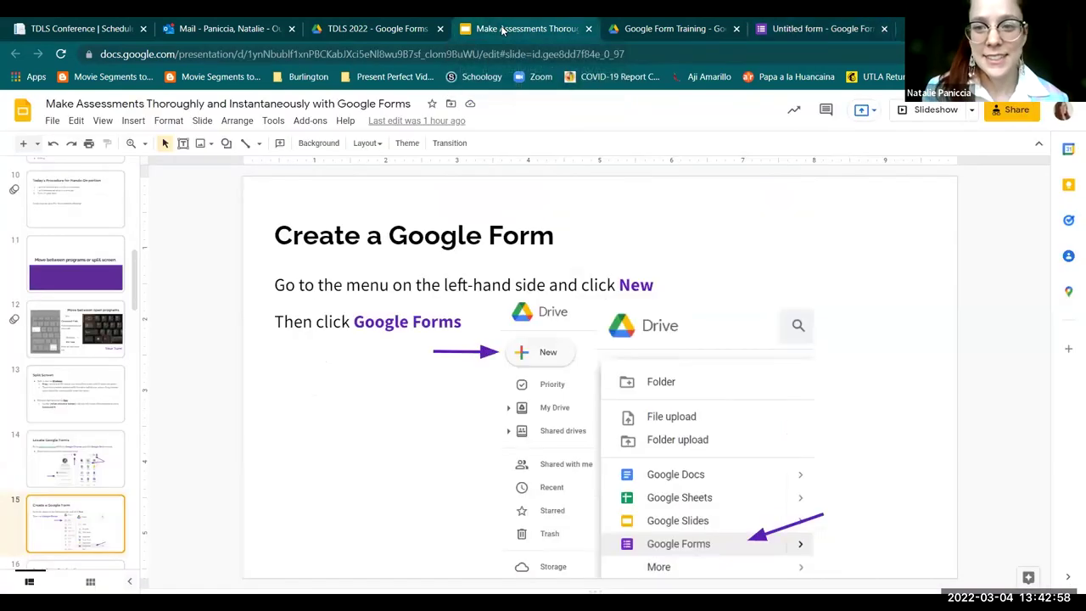
pyautogui.click(901, 119)
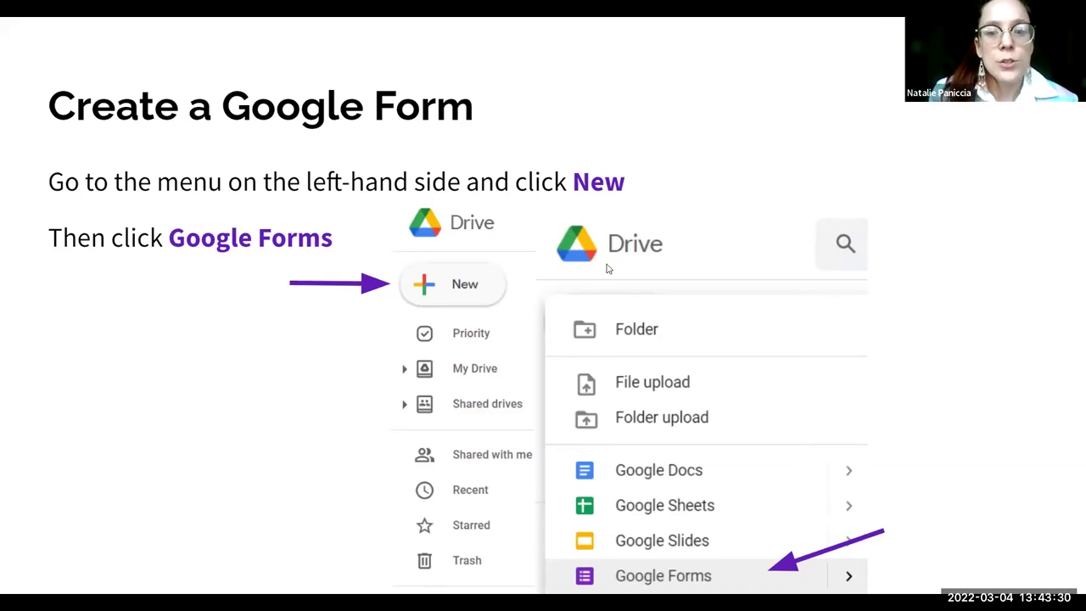
pyautogui.press('Right')
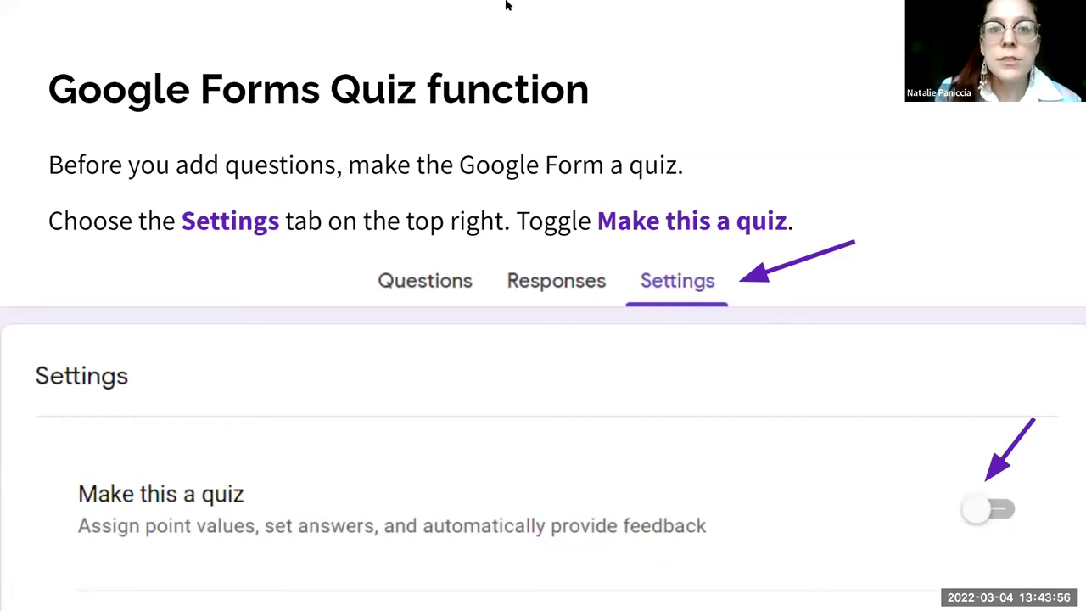
pyautogui.moveTo(547, 50)
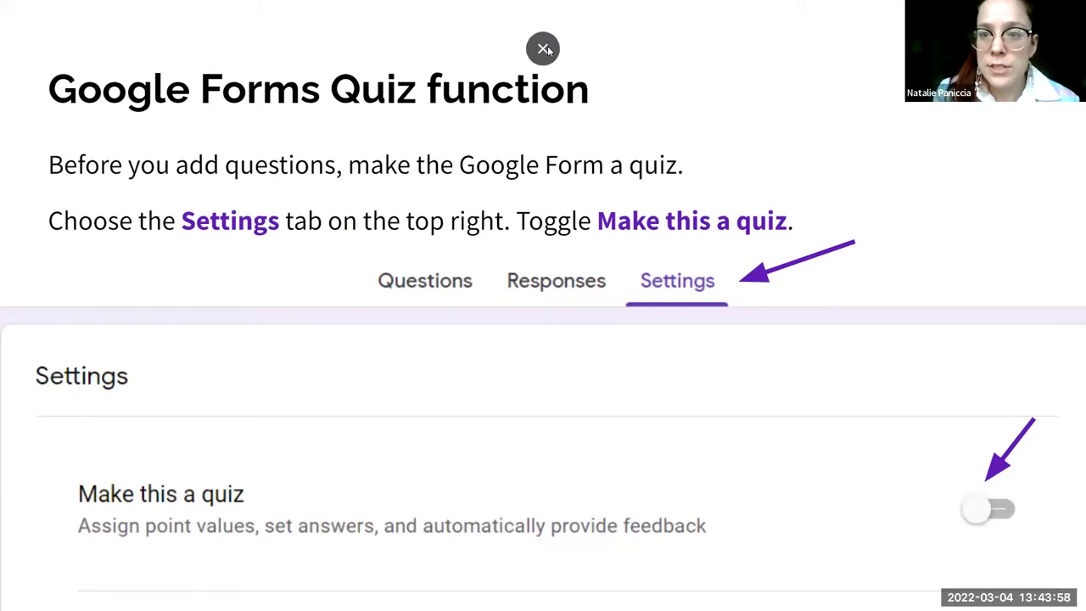
pyautogui.hotkey('alt', 'Tab')
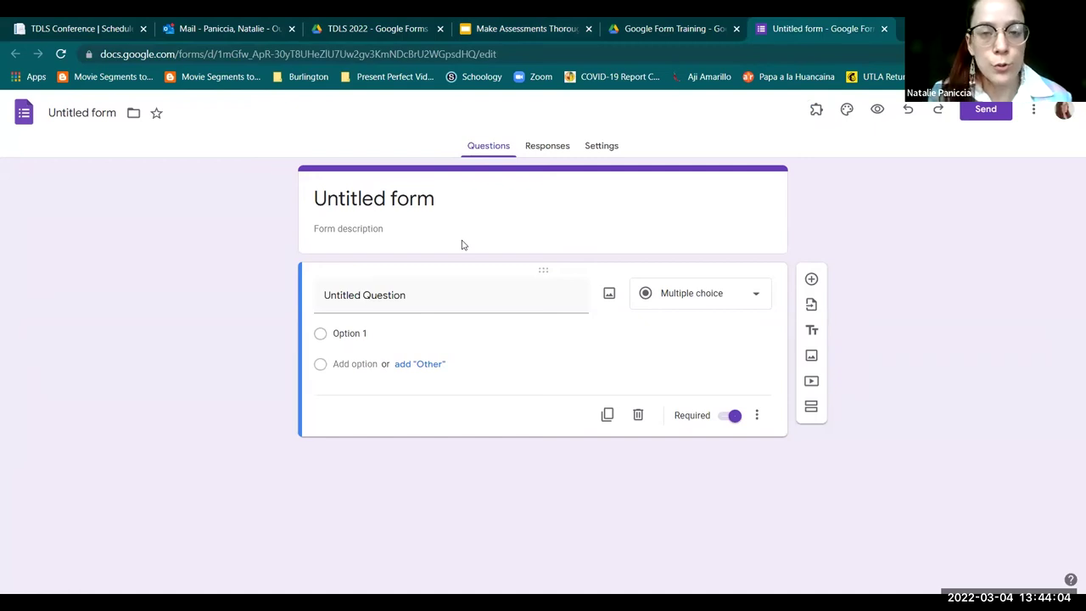
# Step: Switch on 'Make this a quiz' in the form's Settings, then return to the presentation
pyautogui.click(601, 150)
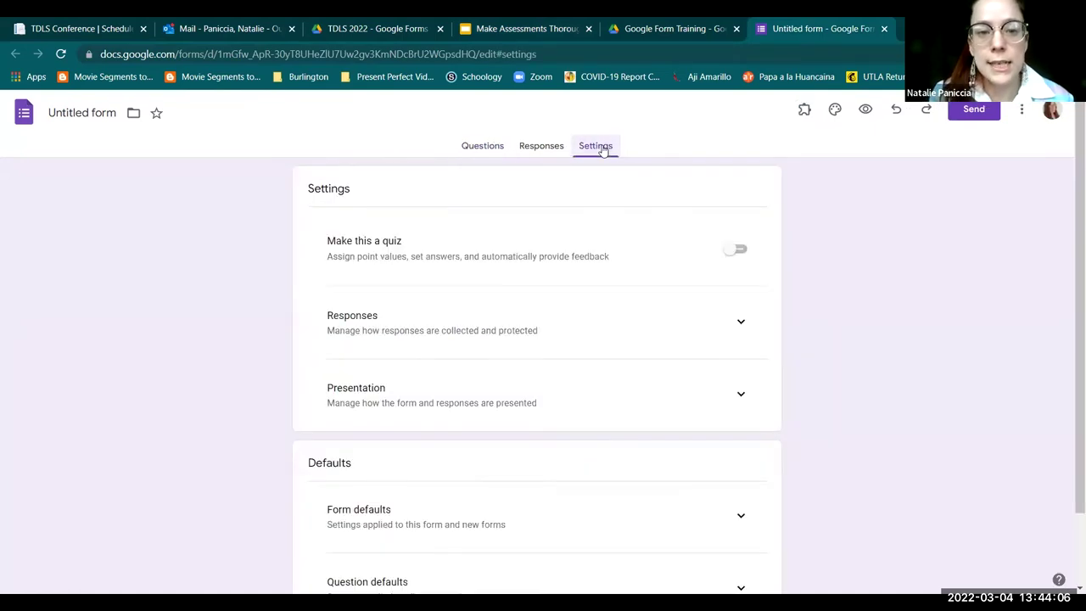
pyautogui.click(742, 252)
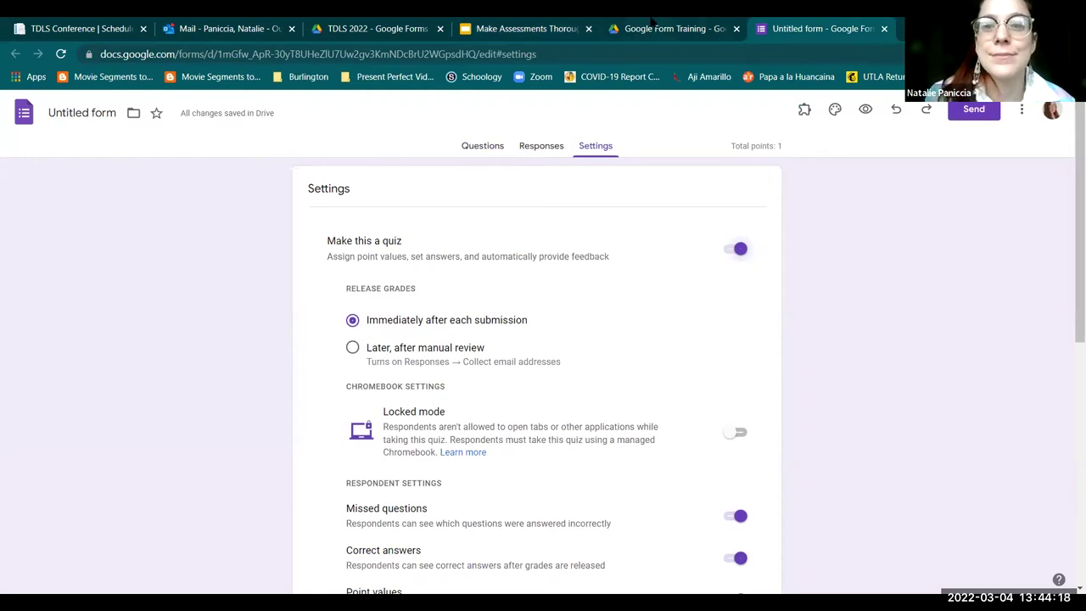
pyautogui.click(546, 27)
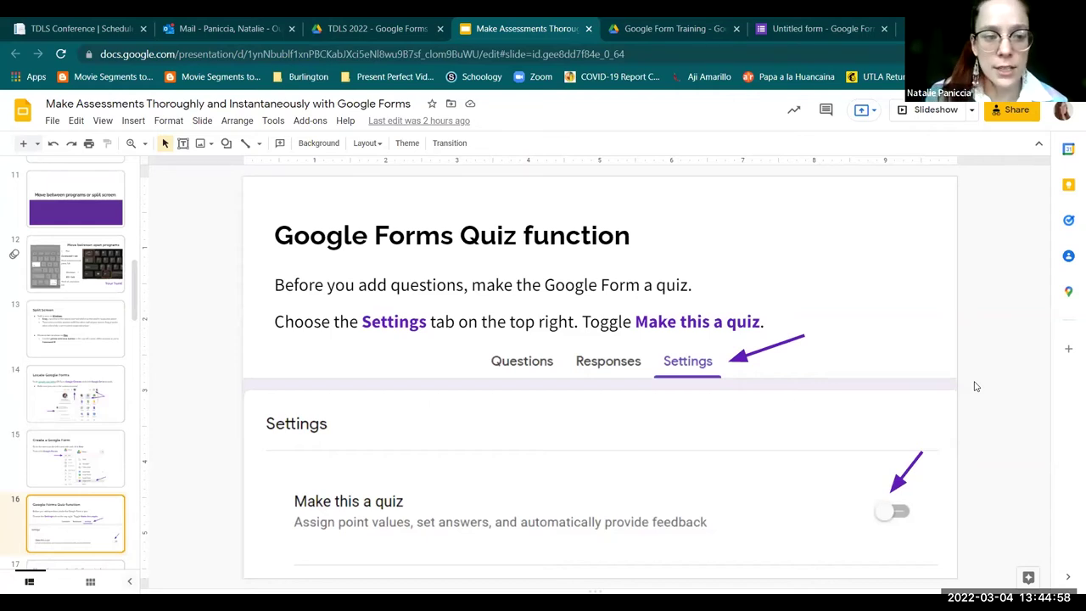
pyautogui.click(836, 31)
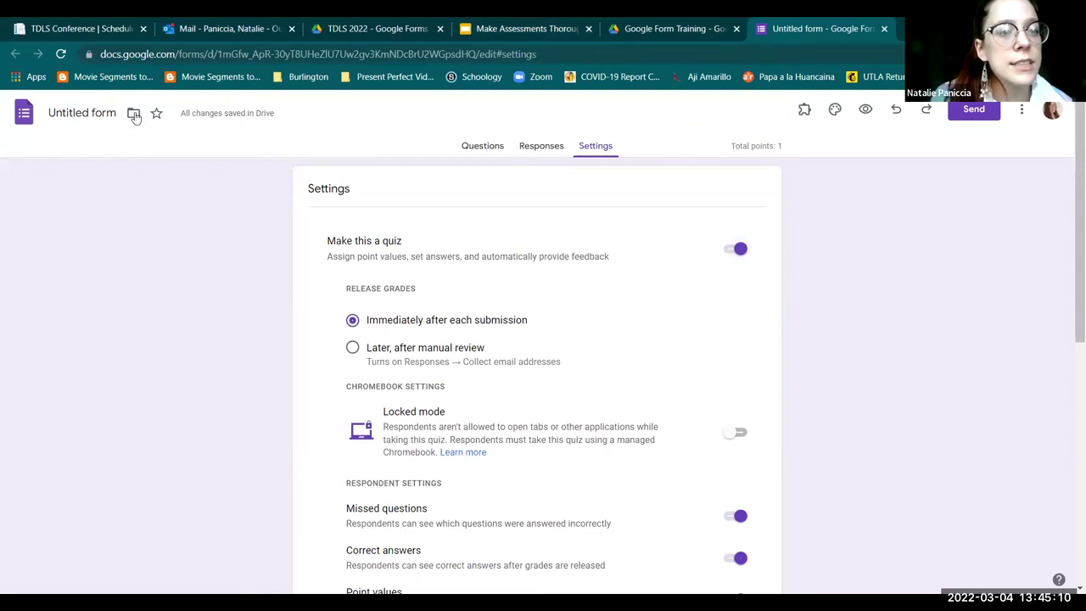
pyautogui.click(133, 114)
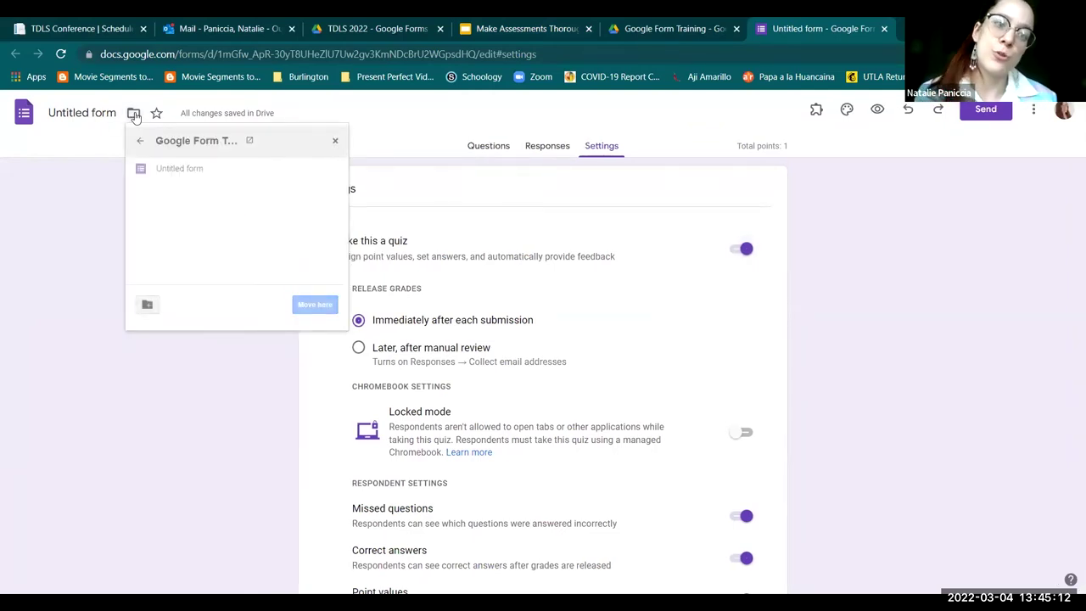
pyautogui.click(140, 140)
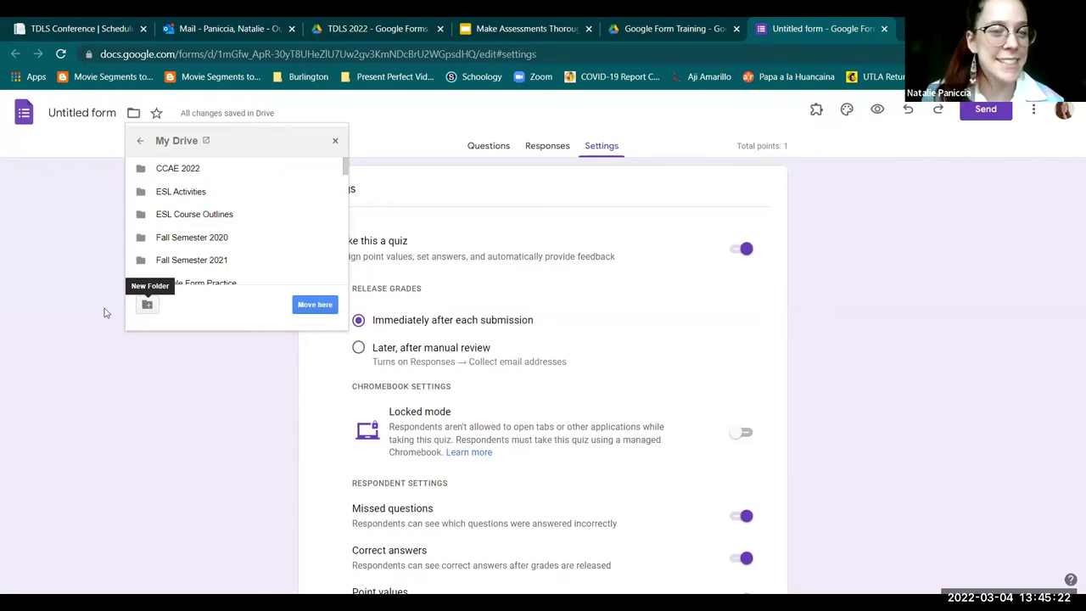
pyautogui.click(65, 306)
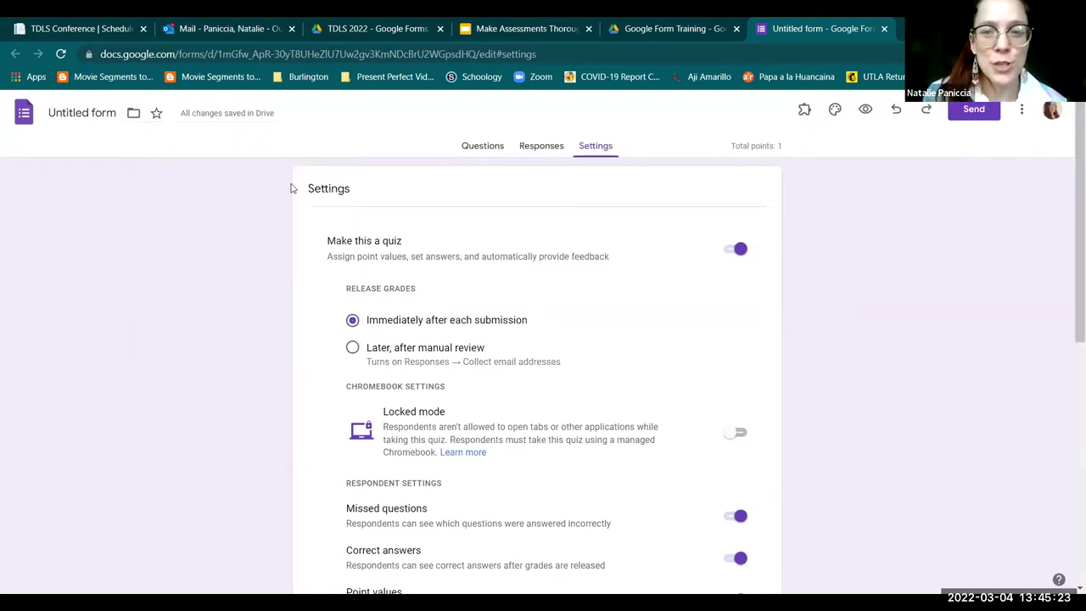
pyautogui.click(509, 32)
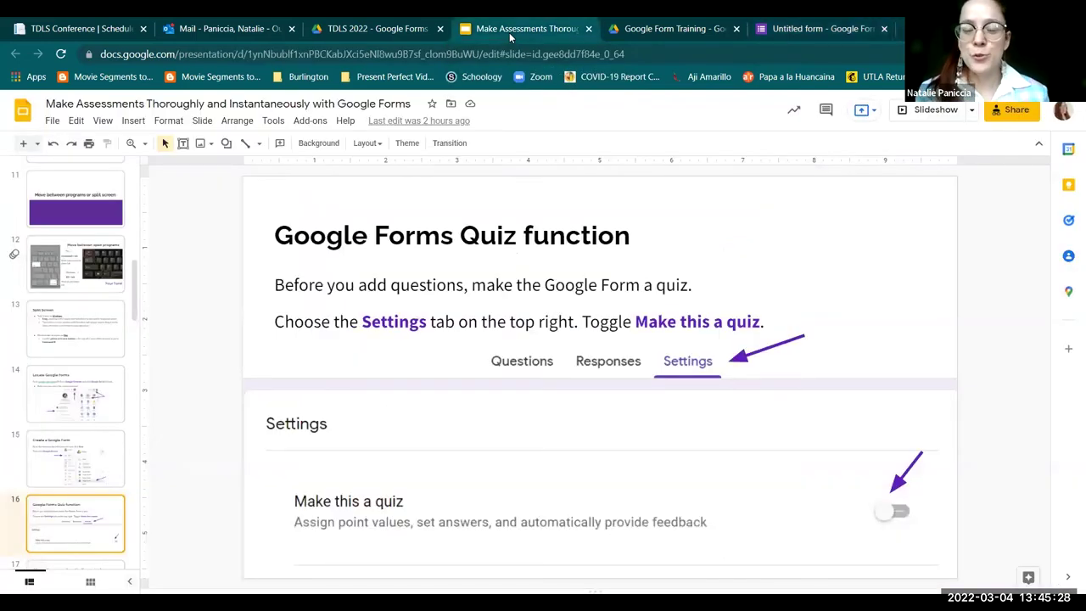
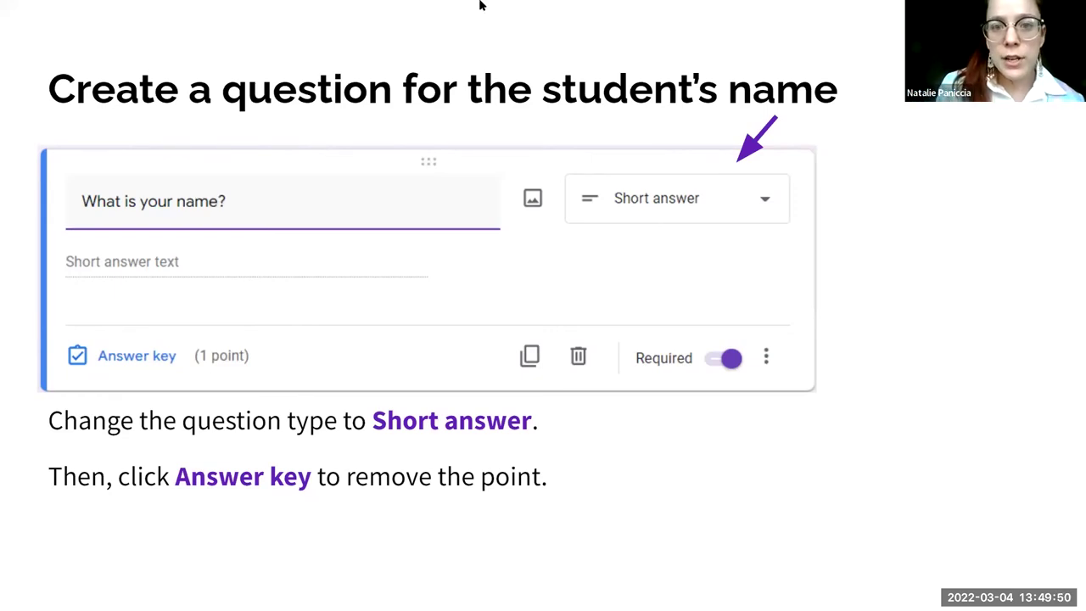
# Step: Title the form's first question 'What is your name?' as Short answer, then return to the slides
pyautogui.hotkey('alt', 'Tab')
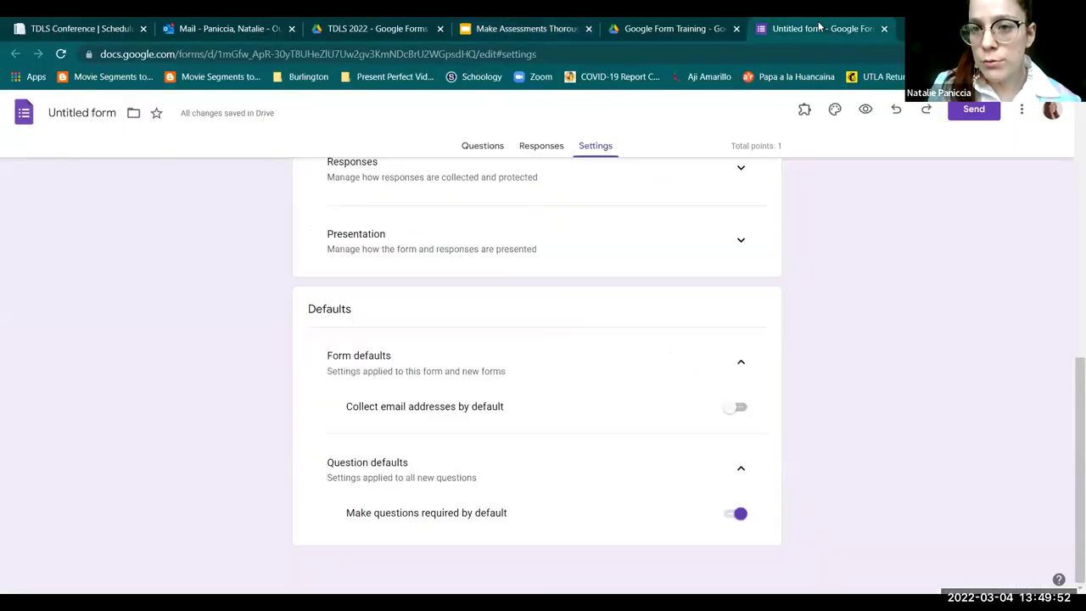
pyautogui.click(496, 148)
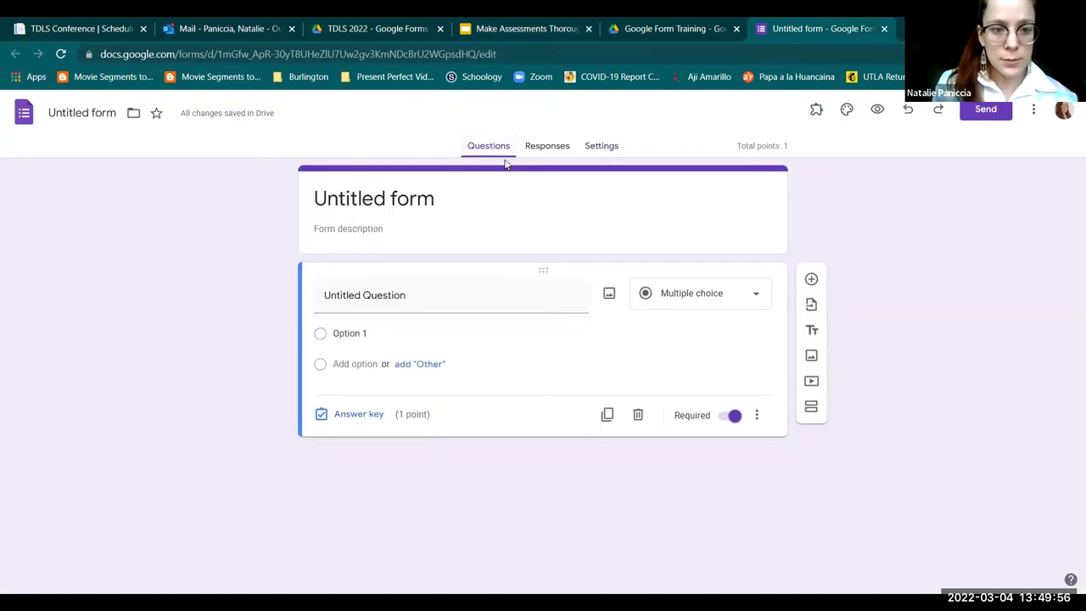
pyautogui.write('W')
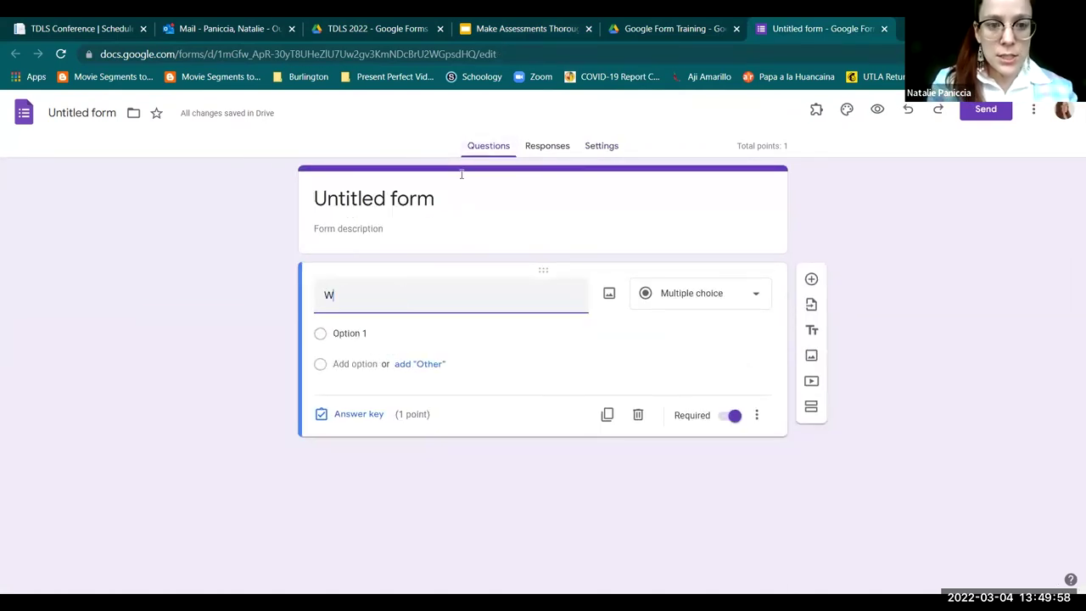
pyautogui.write('hat is your name?')
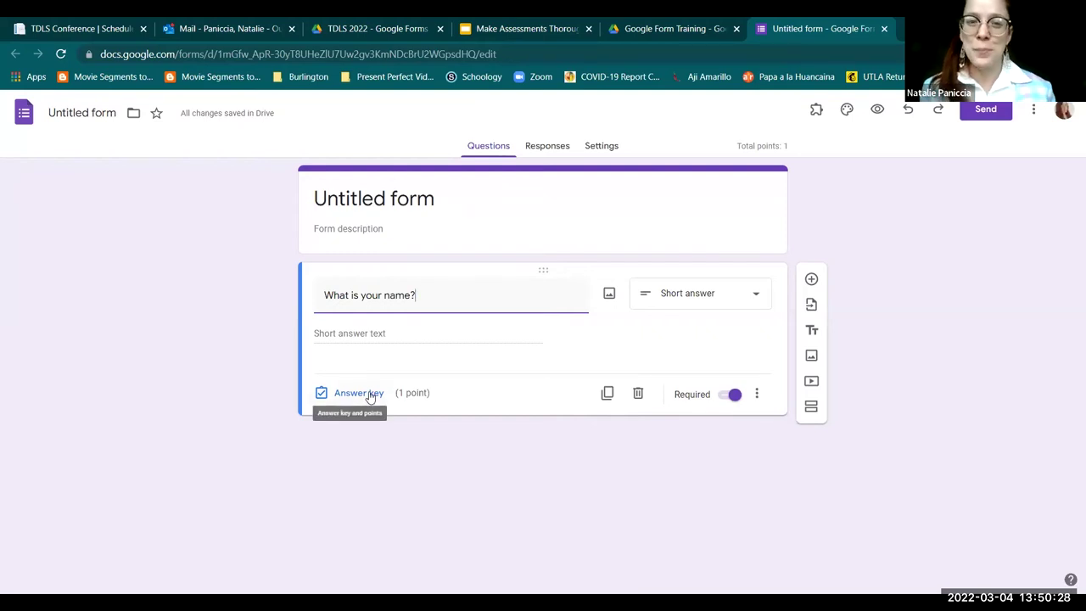
pyautogui.click(527, 28)
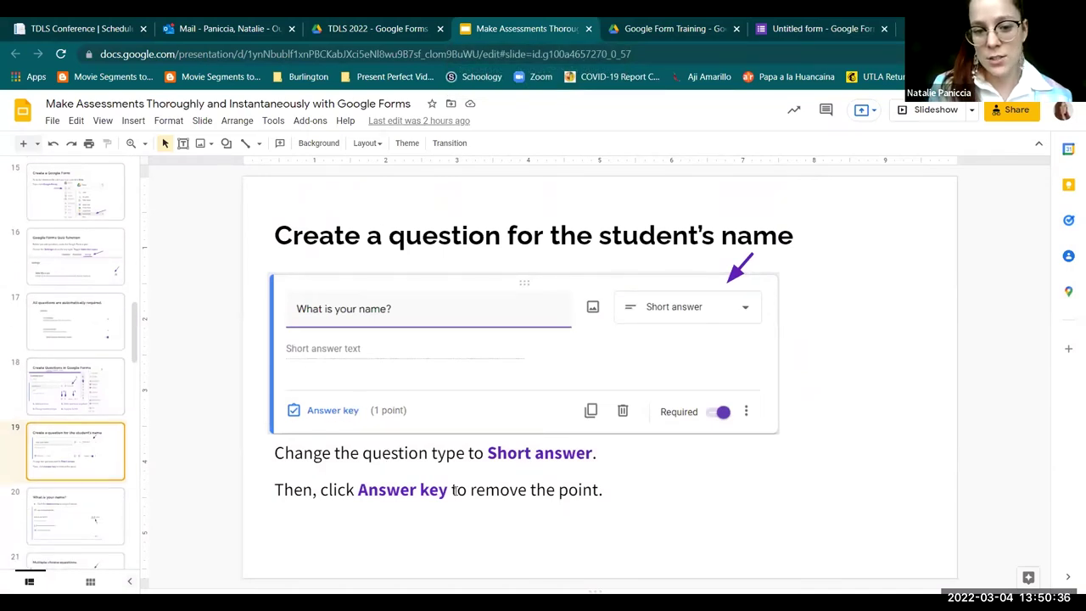
# Step: View slide 20 on giving the name question 0 points, then return to the untitled form
pyautogui.click(102, 521)
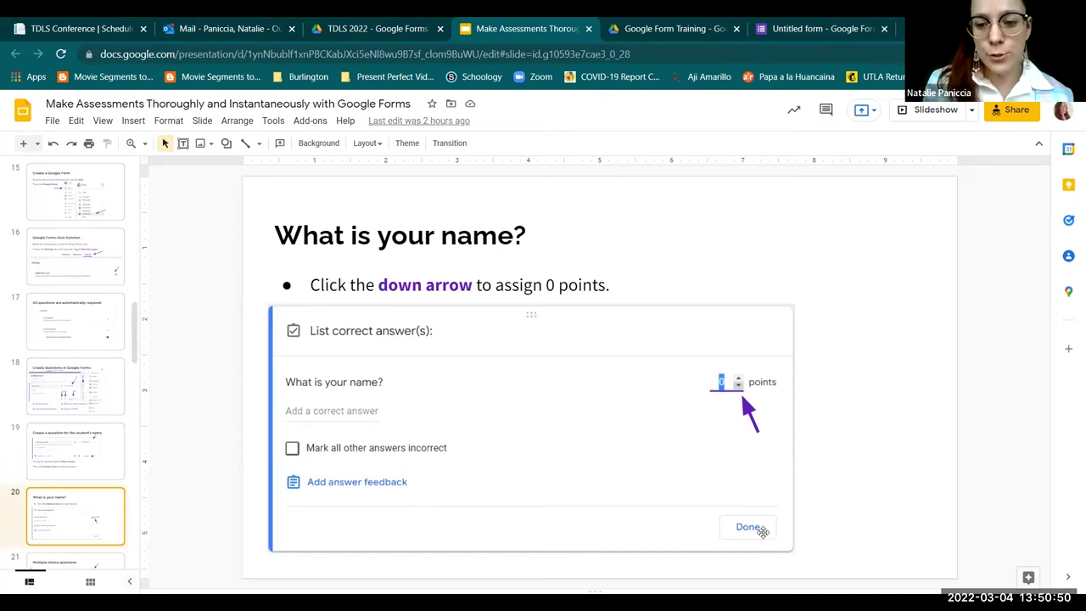
pyautogui.click(791, 32)
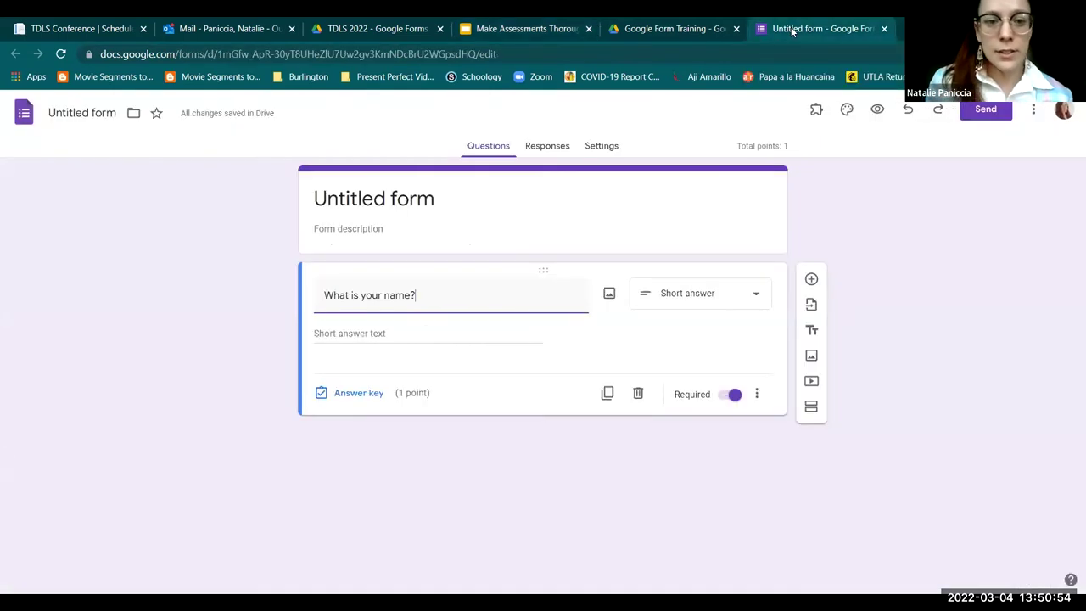
# Step: Lower the name question's points from 1 to 0 in its answer key
pyautogui.click(364, 394)
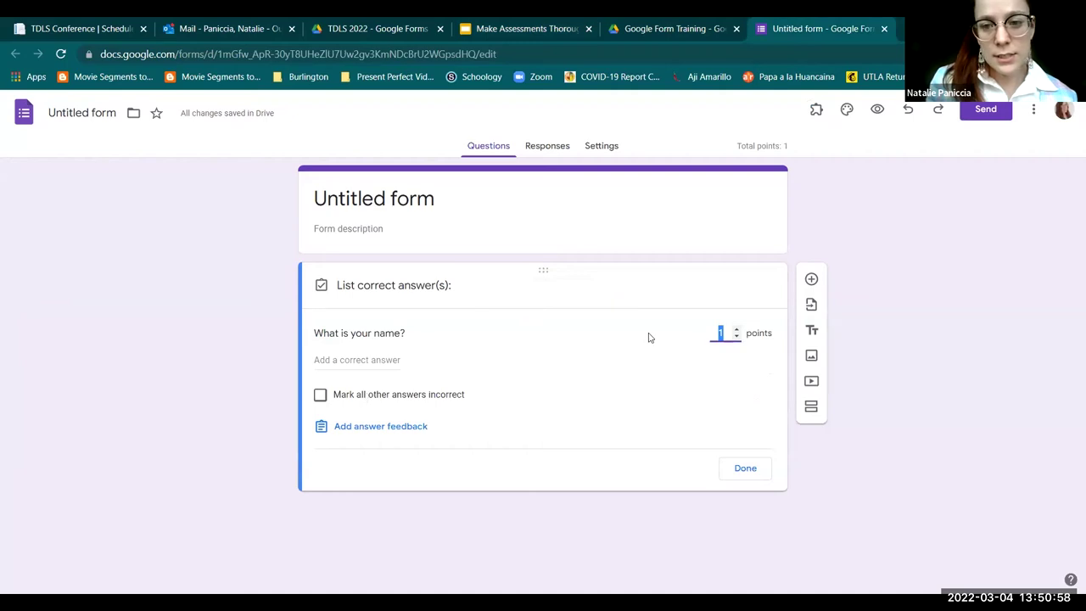
pyautogui.click(737, 337)
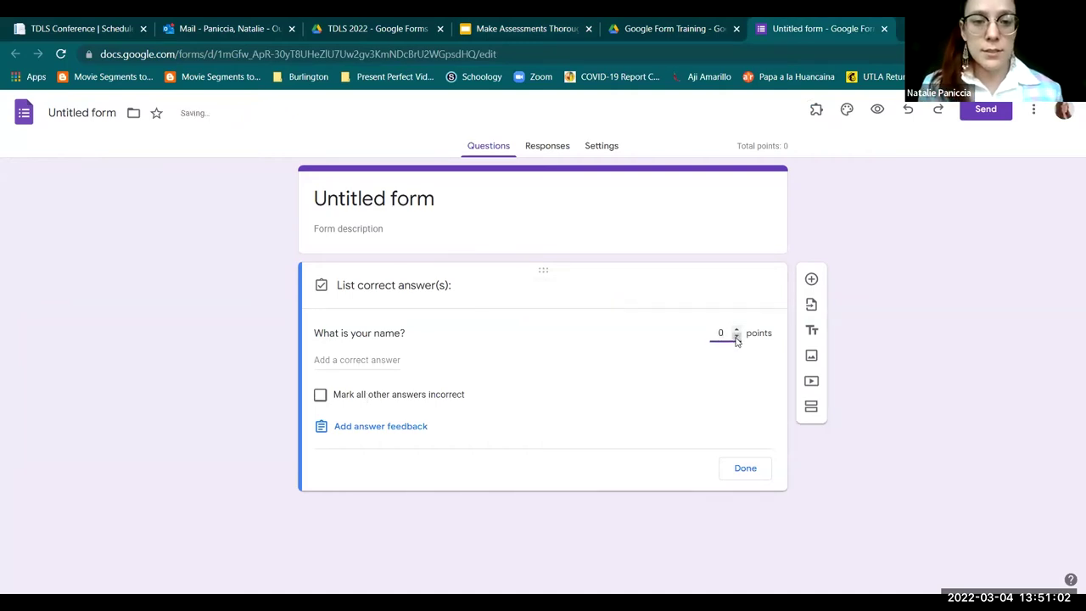
pyautogui.click(744, 469)
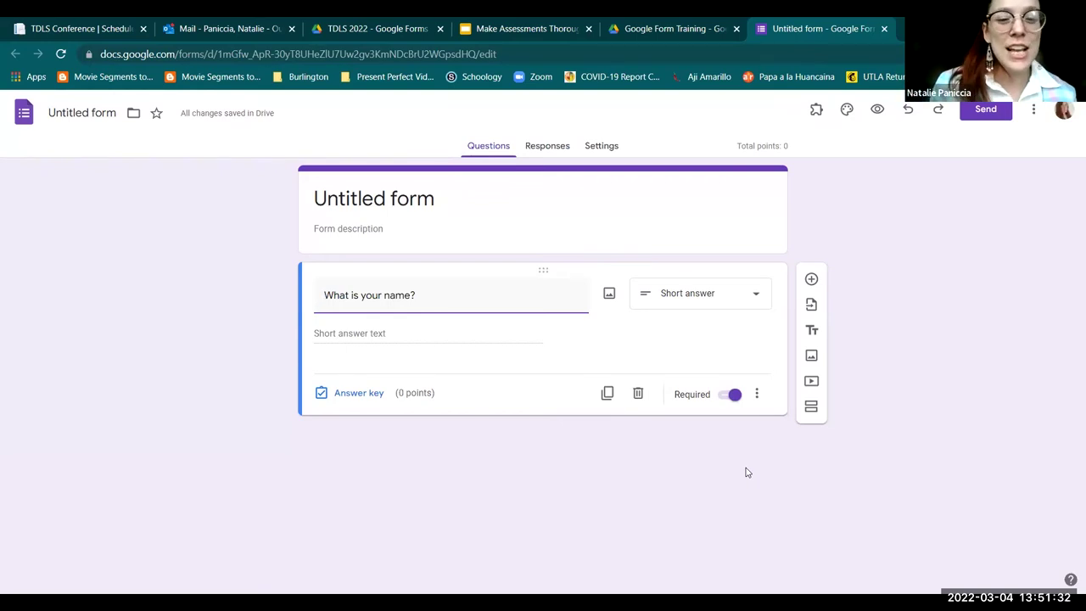
# Step: Reopen the name question's answer key to confirm it is worth 0 points
pyautogui.click(357, 393)
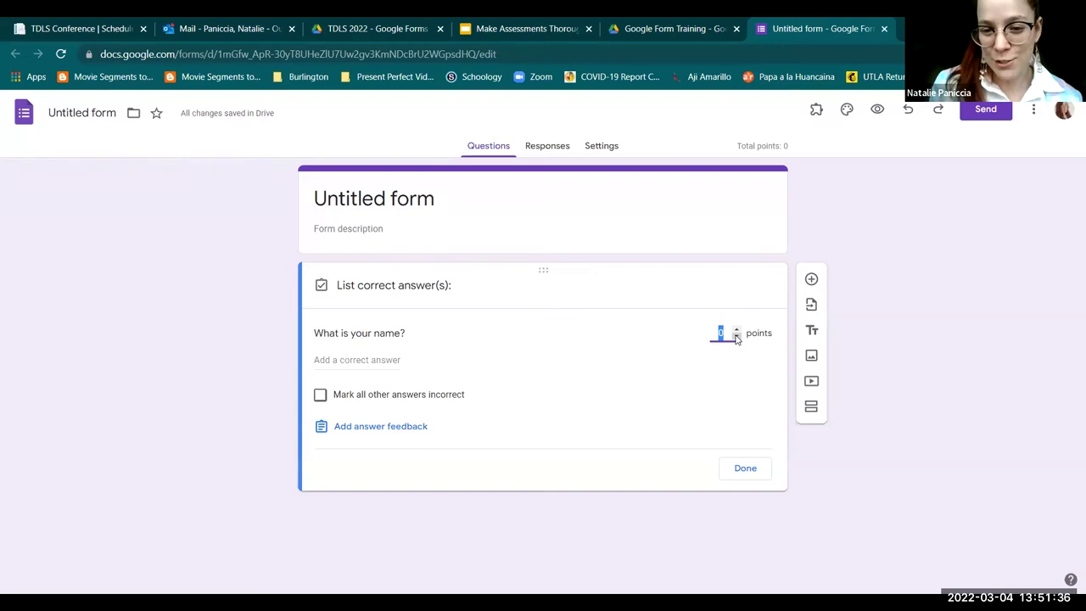
pyautogui.click(745, 466)
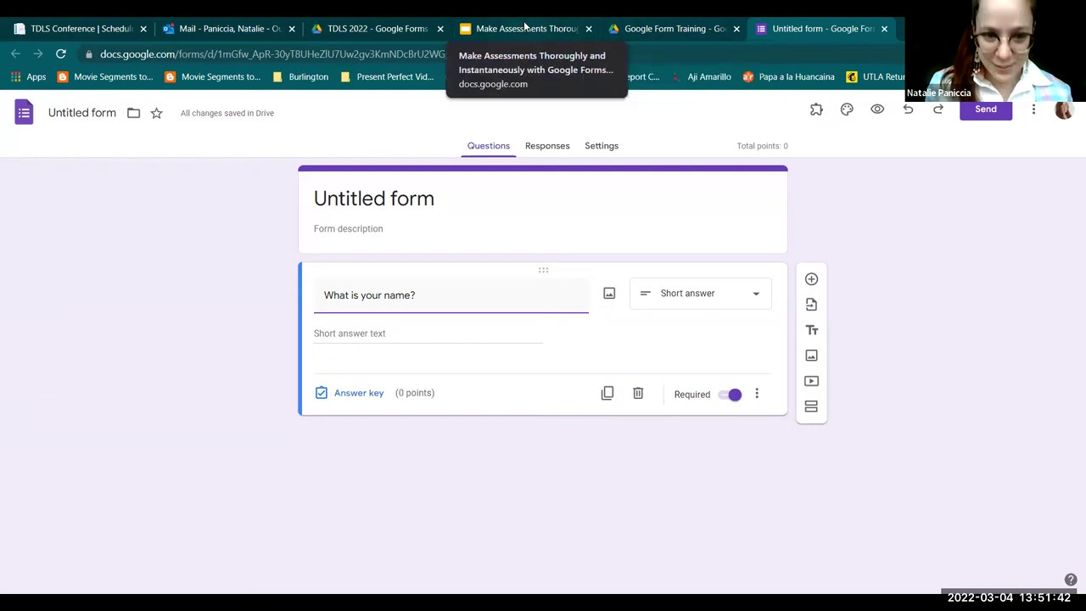
pyautogui.click(372, 394)
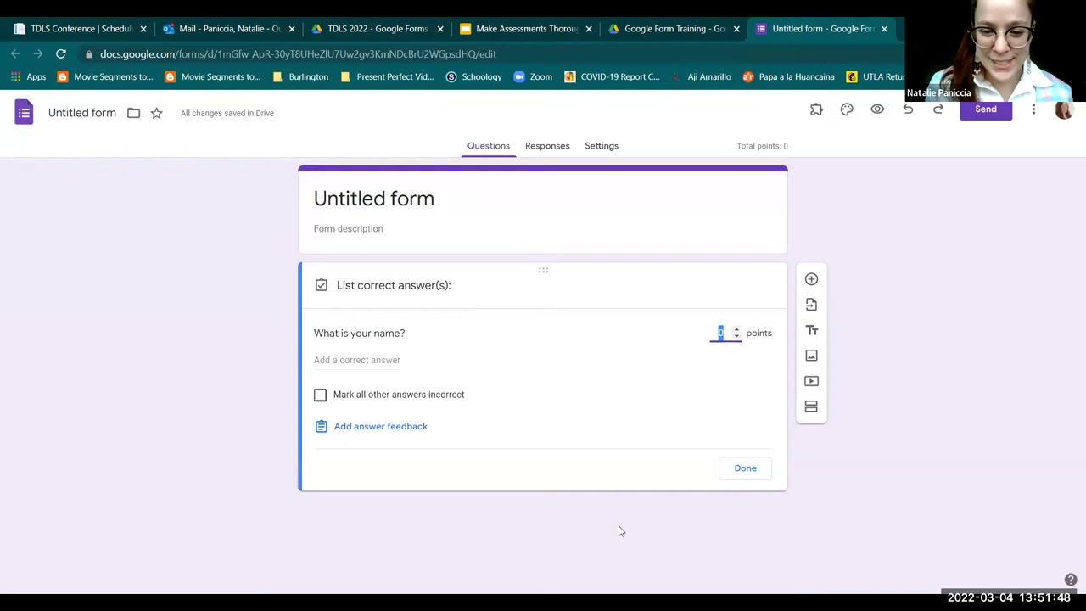
pyautogui.click(691, 442)
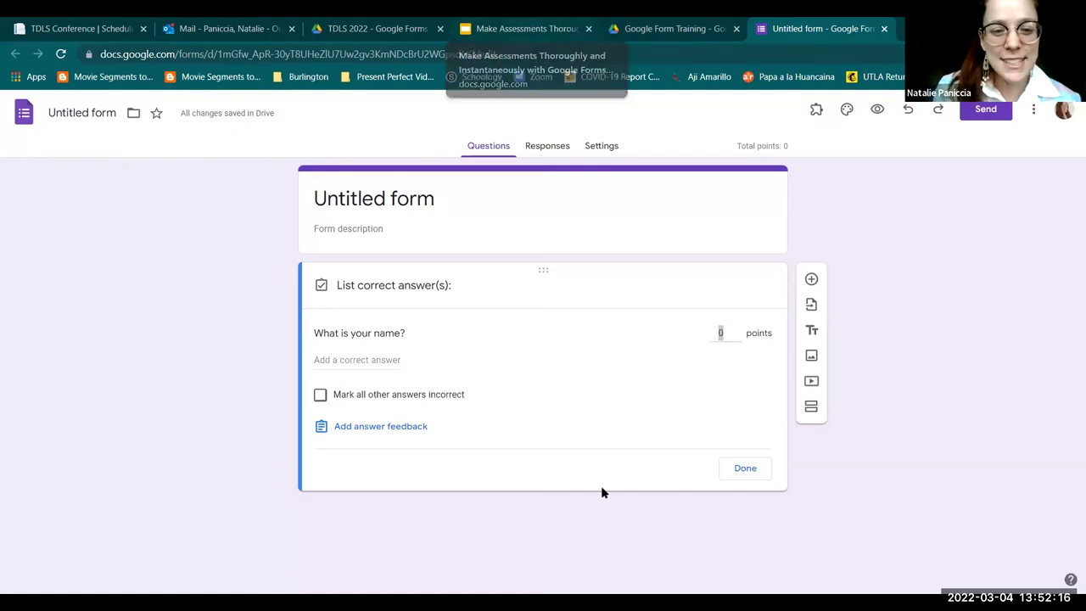
pyautogui.click(738, 469)
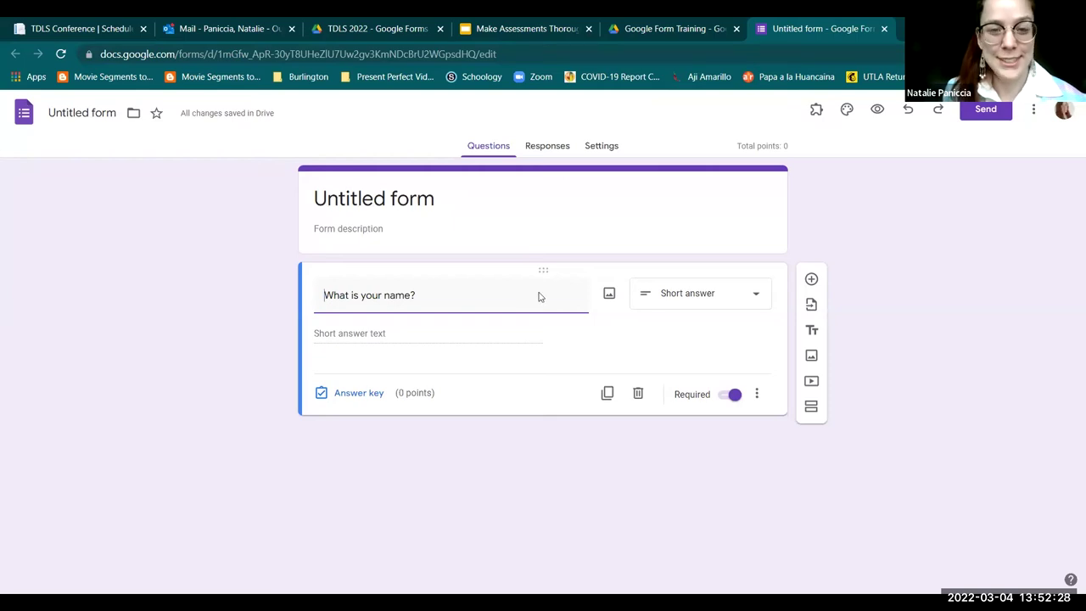
# Step: Show slide 21 on multiple choice questions in the presentation
pyautogui.click(527, 23)
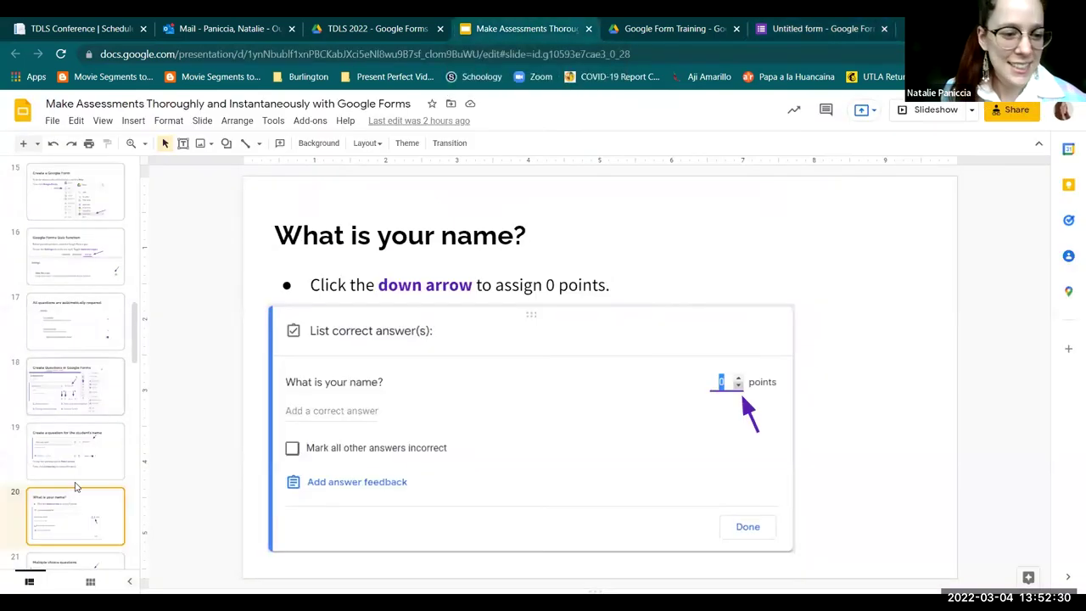
pyautogui.scroll(-1, 76, 433)
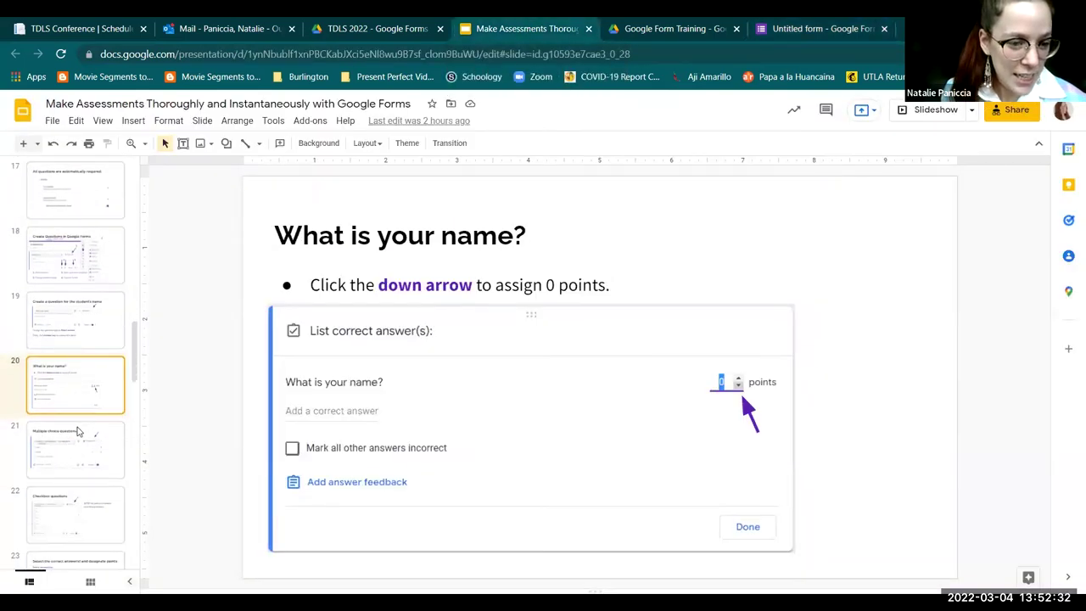
pyautogui.click(67, 417)
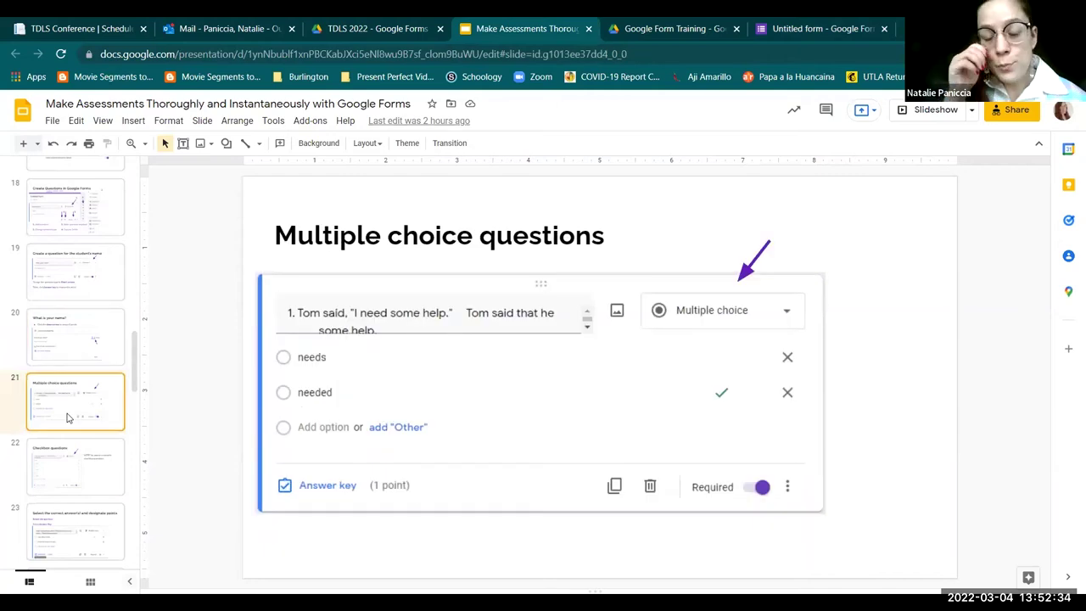
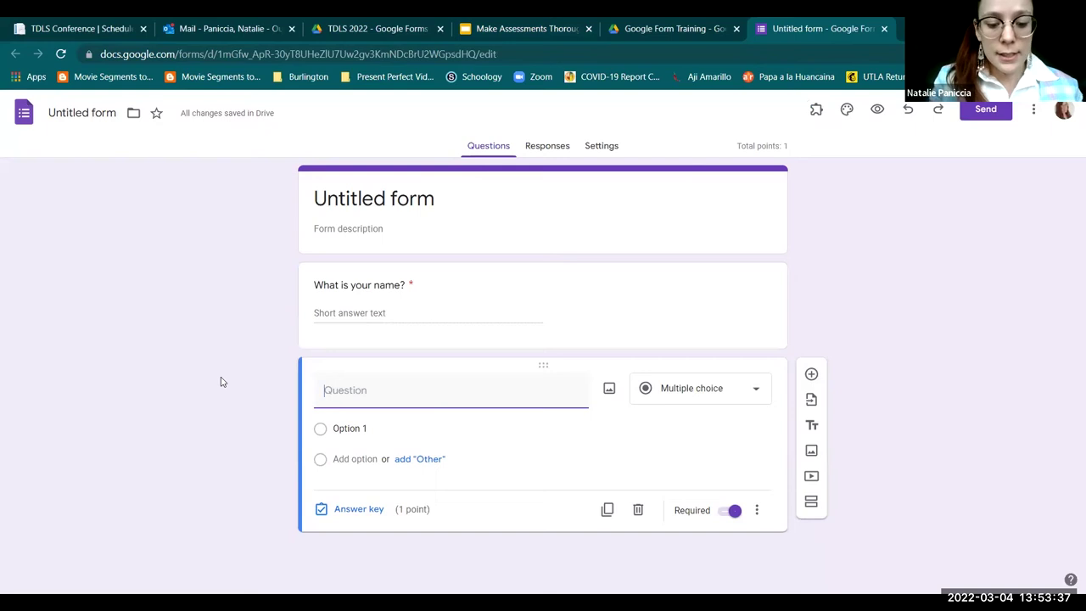
# Step: Write the question 'What _____ you do tomorrow?' with answer choices do, did and will
pyautogui.write('What ')
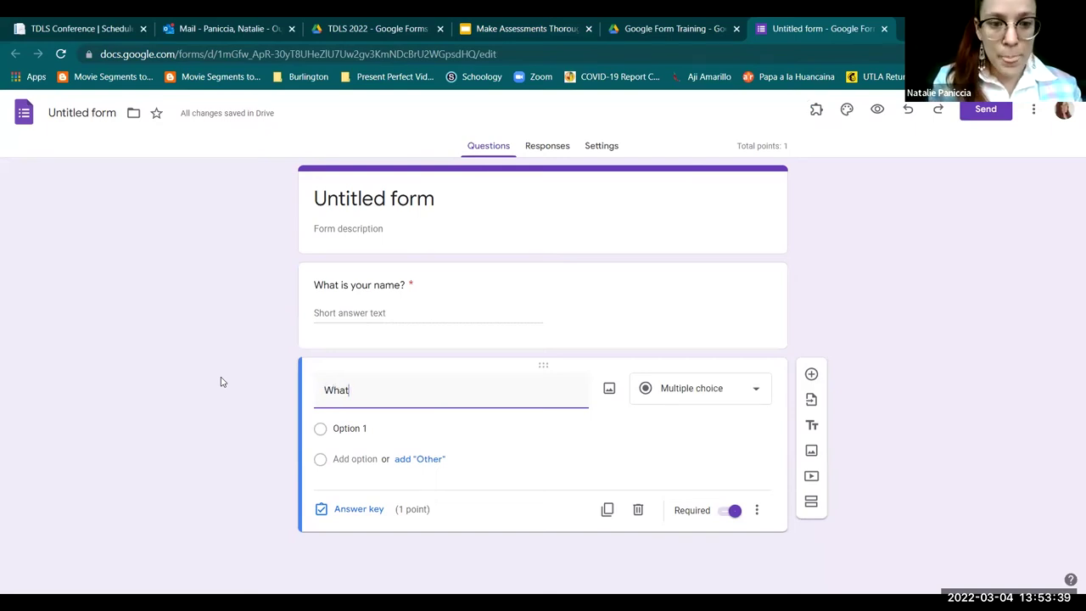
pyautogui.write('_____ you do ')
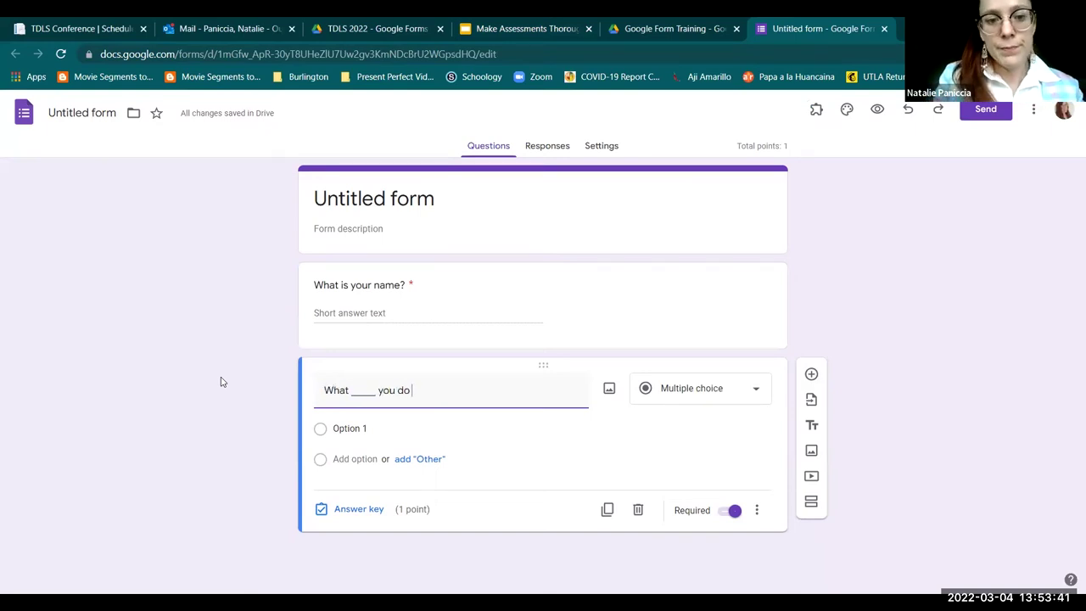
pyautogui.write('tomorrow?')
pyautogui.click(339, 429)
pyautogui.write('do')
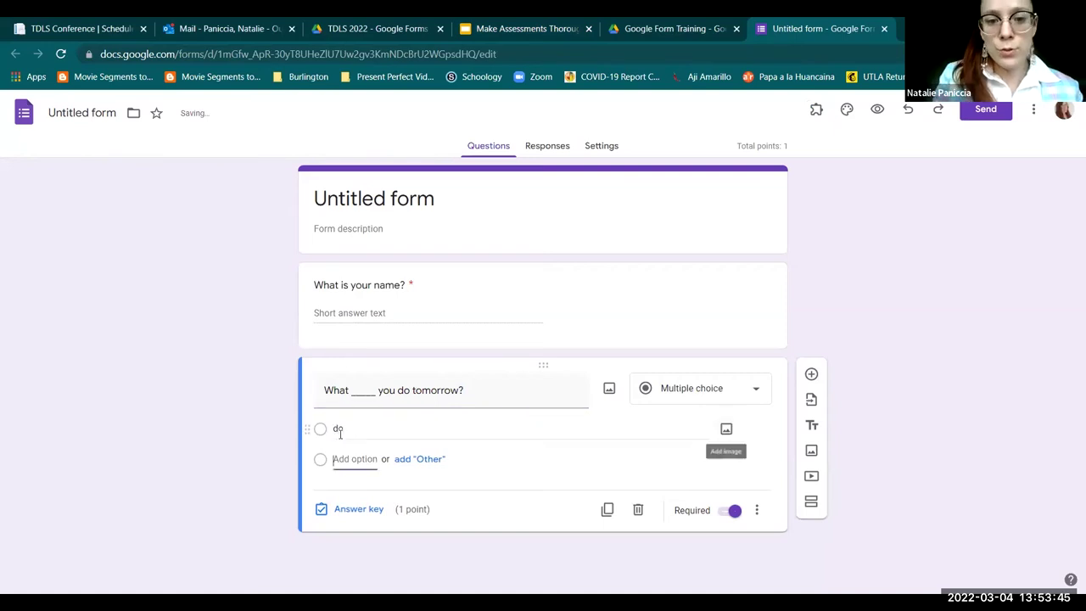
pyautogui.press('Return')
pyautogui.write('did')
pyautogui.press('Return')
pyautogui.write('will')
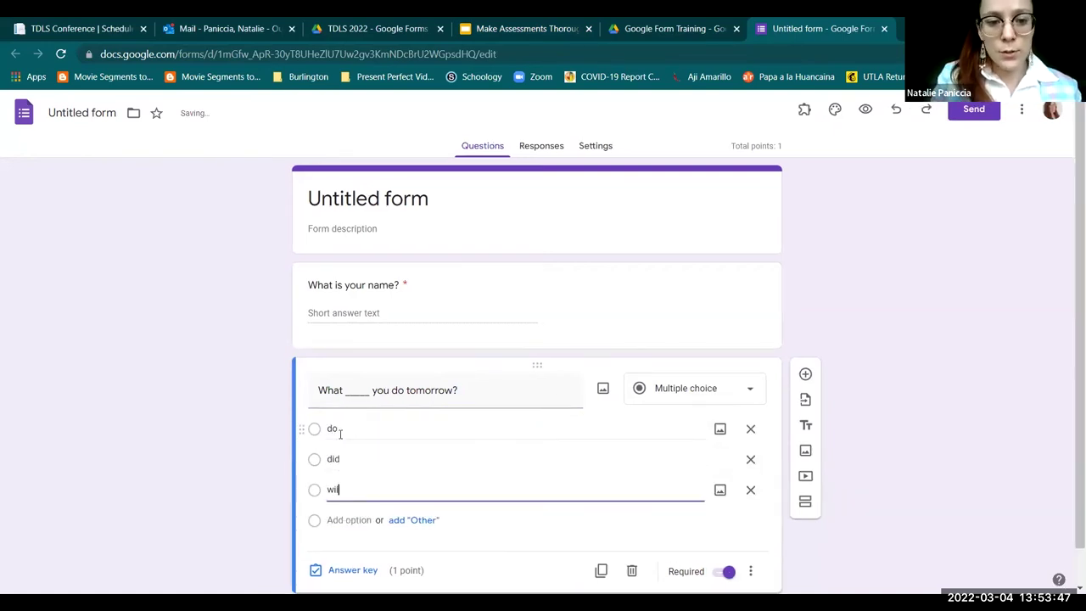
pyautogui.click(304, 429)
pyautogui.click(223, 446)
pyautogui.scroll(-1, 223, 446)
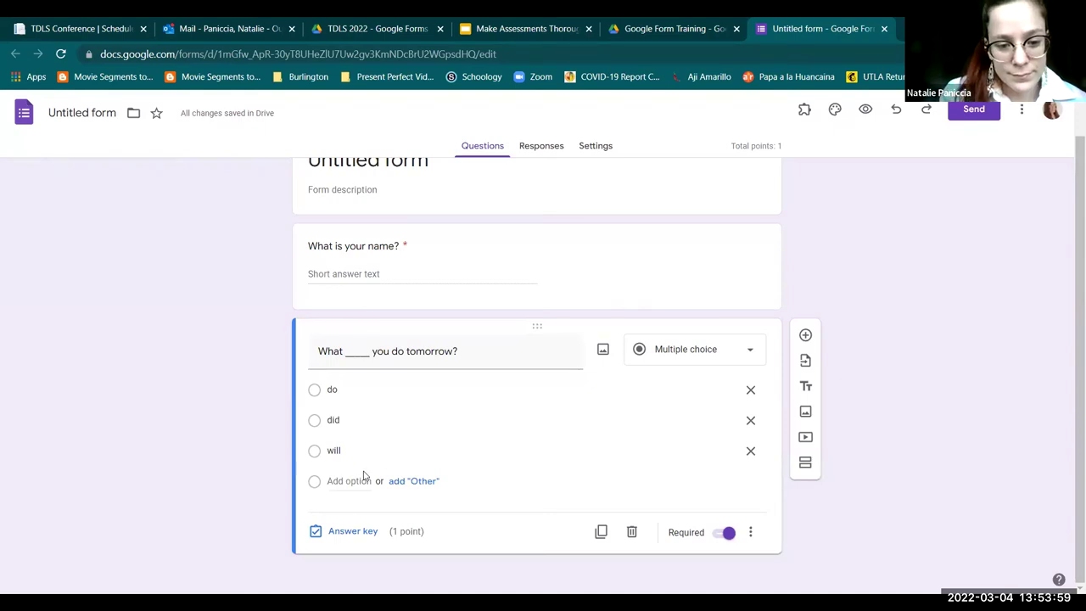
# Step: Add a Checkboxes question titled 'Choose all of the sentences with simple future.'
pyautogui.click(804, 335)
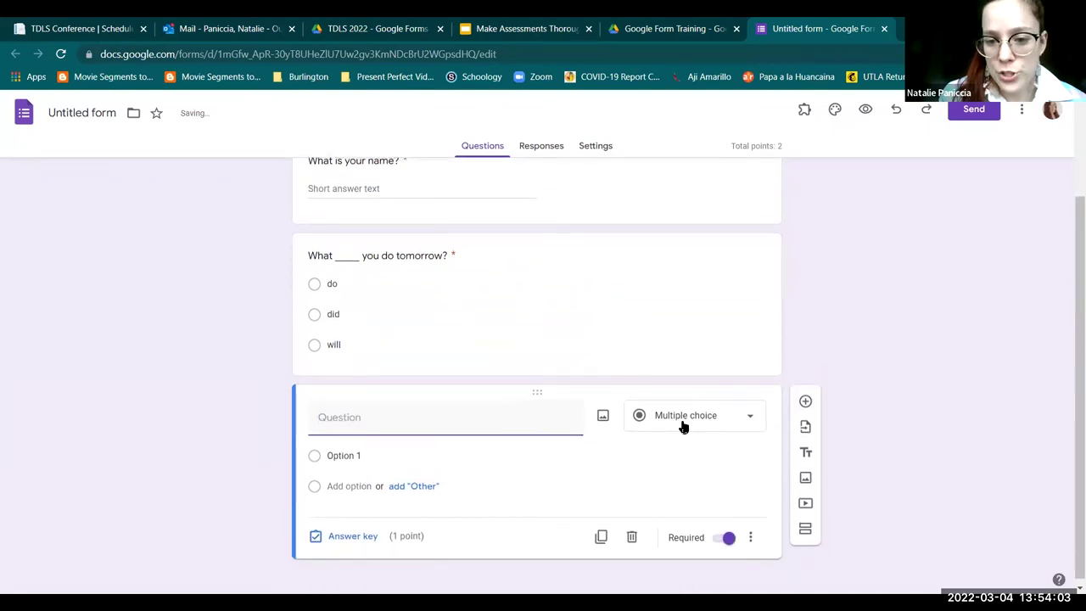
pyautogui.click(685, 423)
pyautogui.click(684, 314)
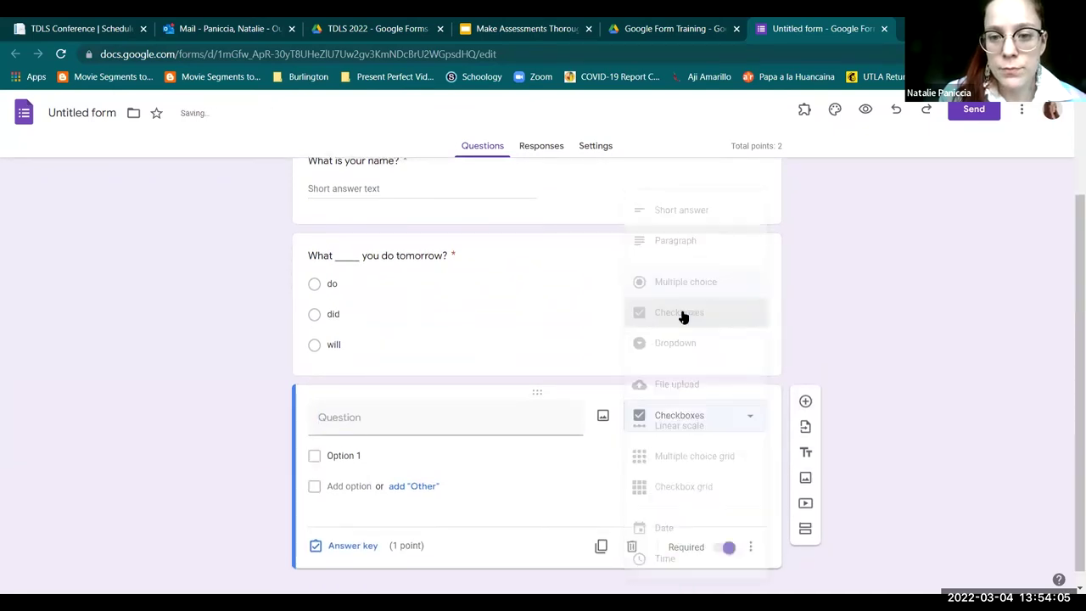
pyautogui.click(480, 402)
pyautogui.write('C')
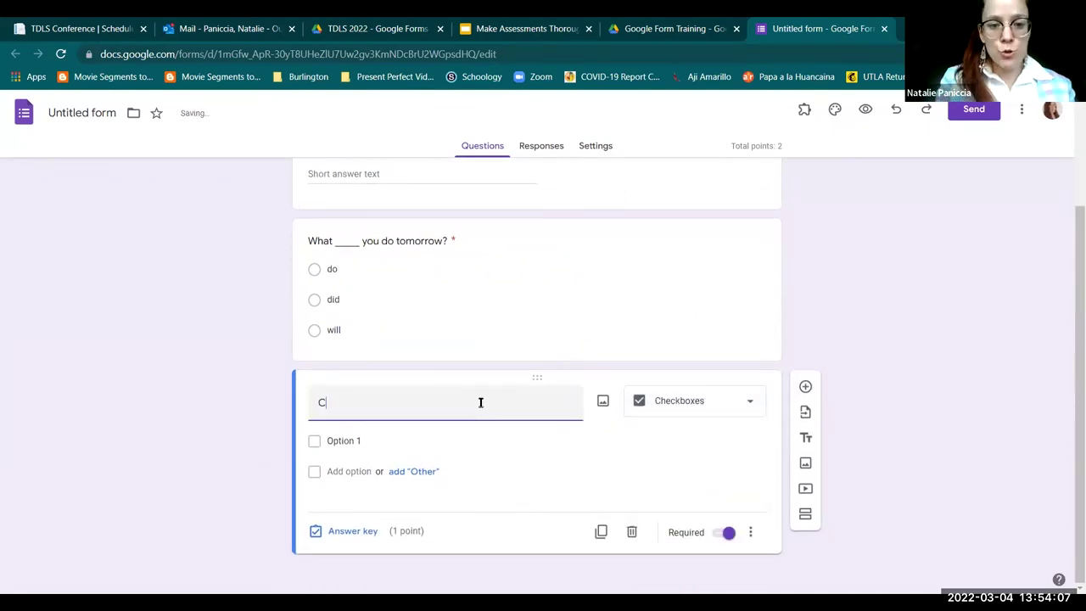
pyautogui.write('hoose all of the')
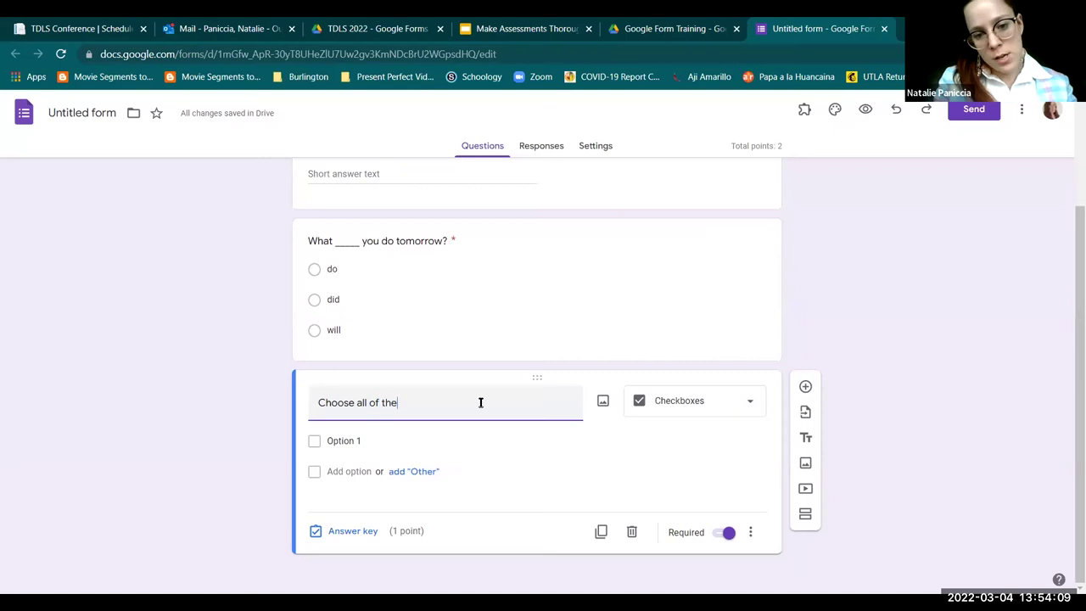
pyautogui.write(' simple future.')
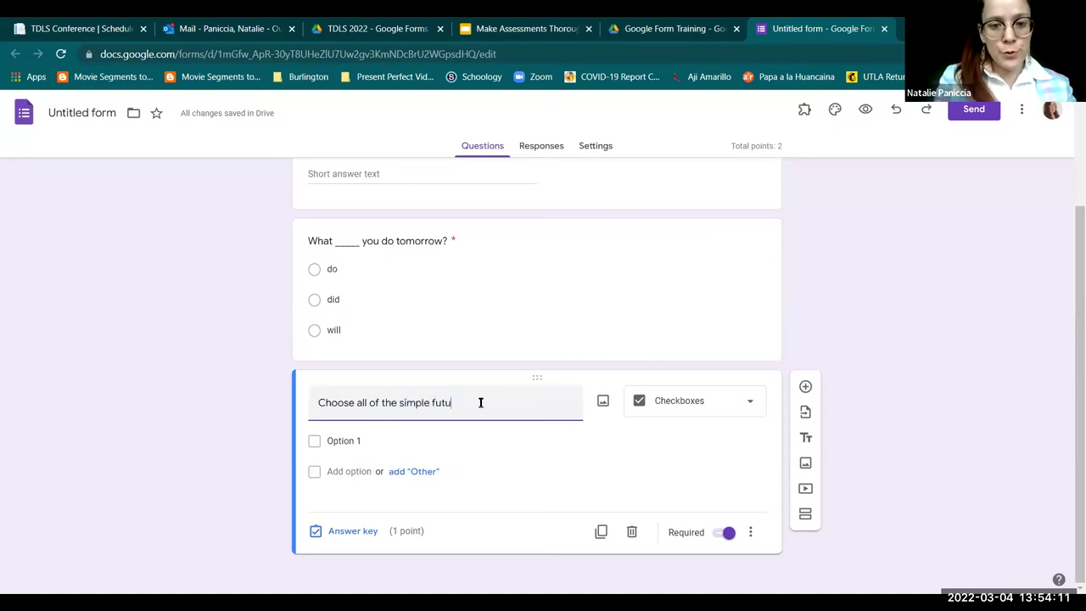
pyautogui.click(399, 402)
pyautogui.write('sentences with s')
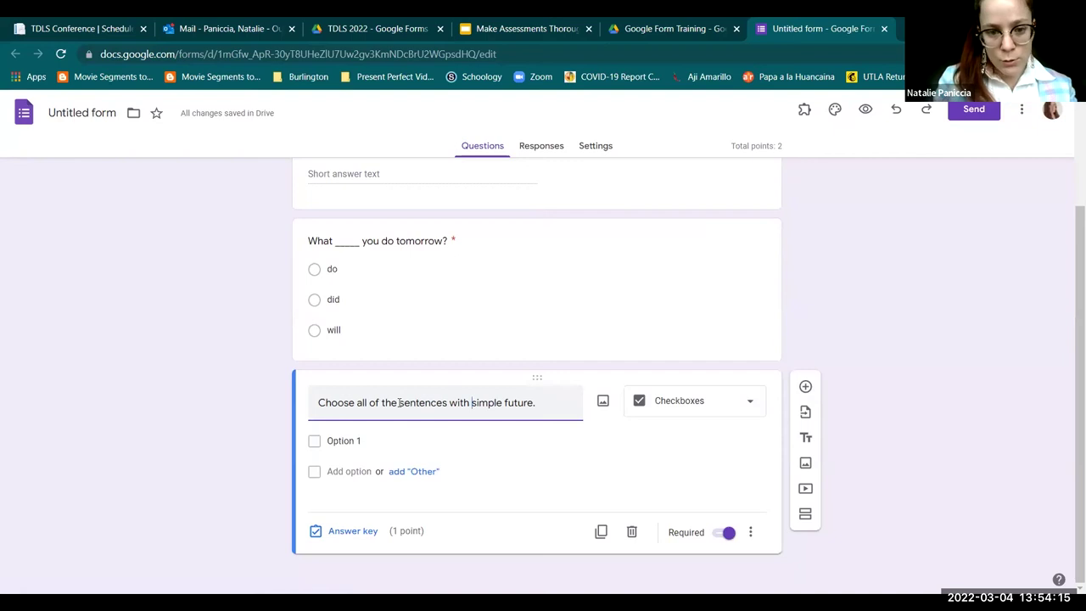
# Step: Enter the choices 'I will go shopping tomorrow.', 'I go shopping every Sunday.' and 'He'll help you study.'
pyautogui.click(337, 440)
pyautogui.write('I w')
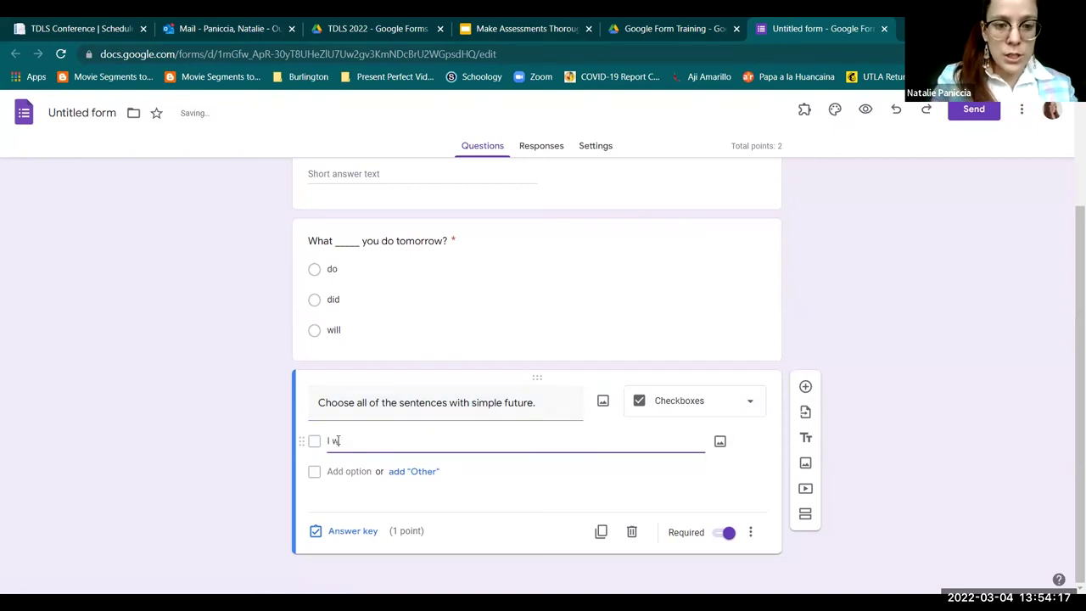
pyautogui.write('ill go shoppi')
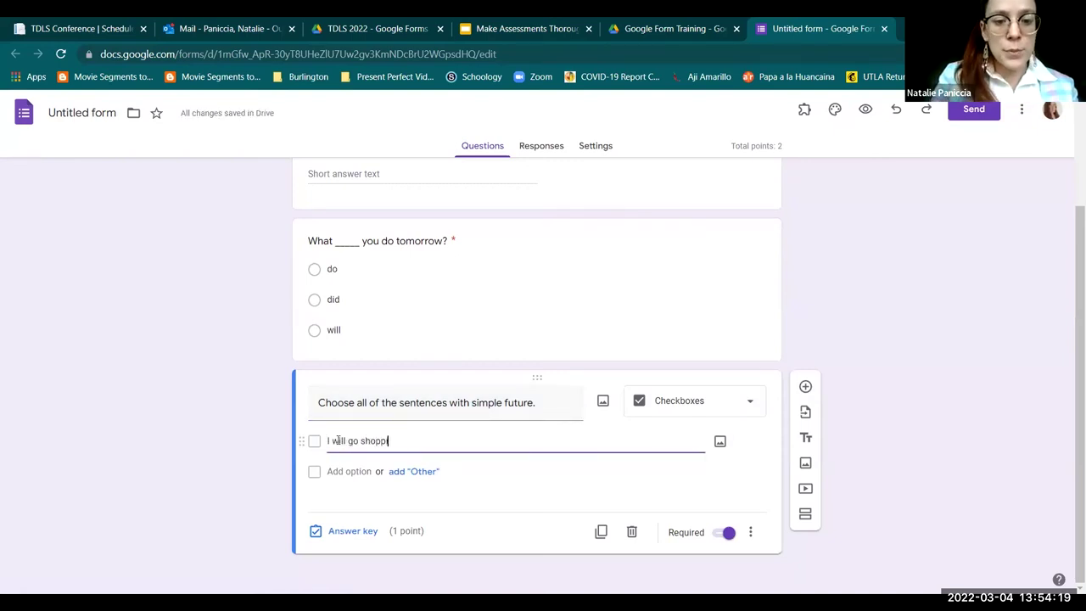
pyautogui.write('ng tomorrow.')
pyautogui.press('Return')
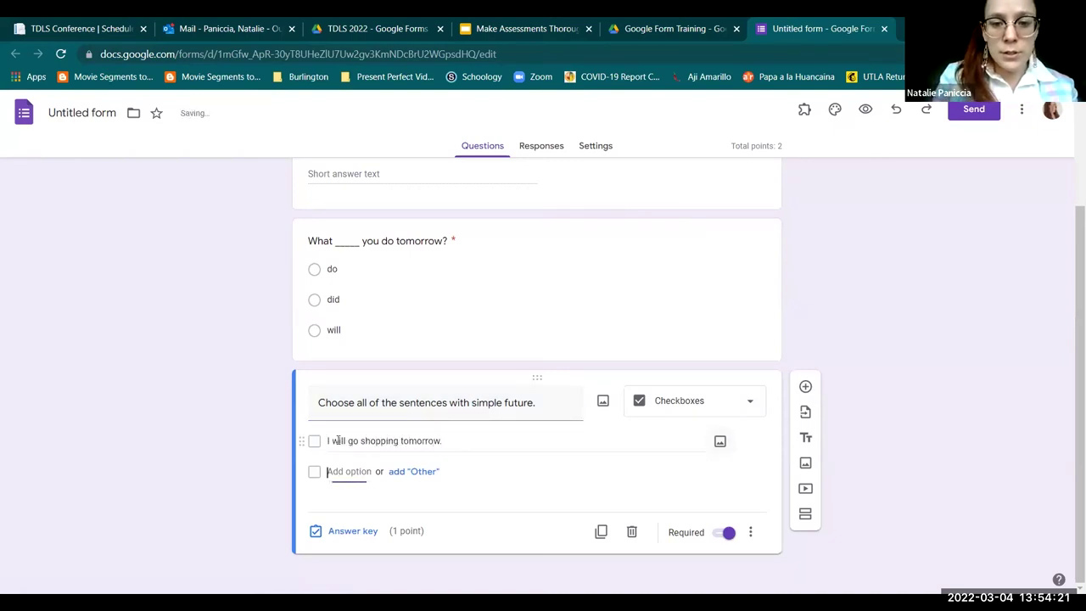
pyautogui.write('I go sh')
pyautogui.press('BackSpace')
pyautogui.write('shopping')
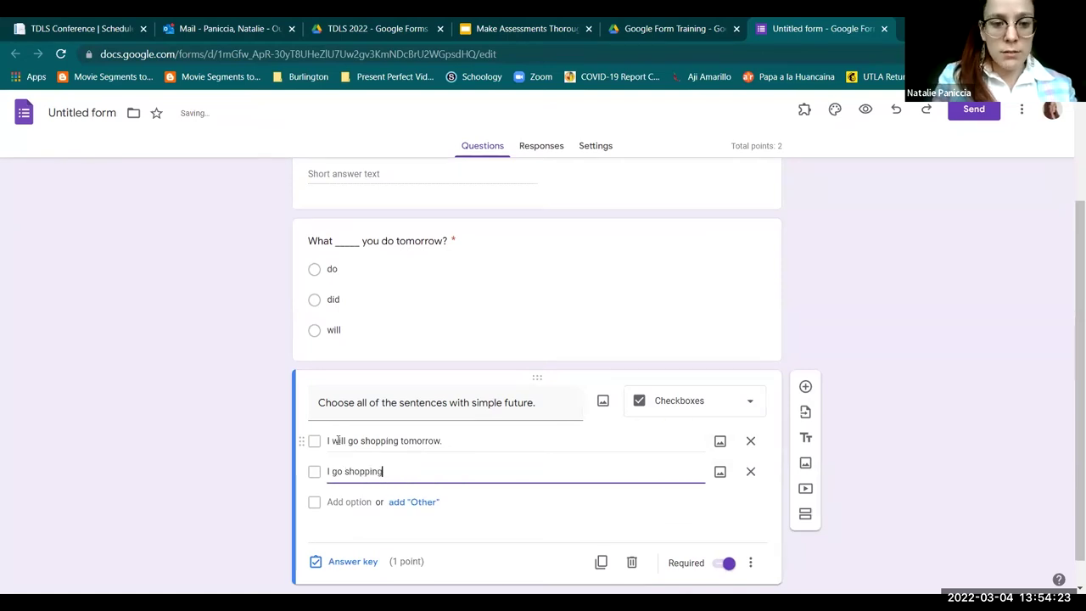
pyautogui.write(' every Sunday.')
pyautogui.press('Tab')
pyautogui.press('Tab')
pyautogui.press('Tab')
pyautogui.write("He'll help you ")
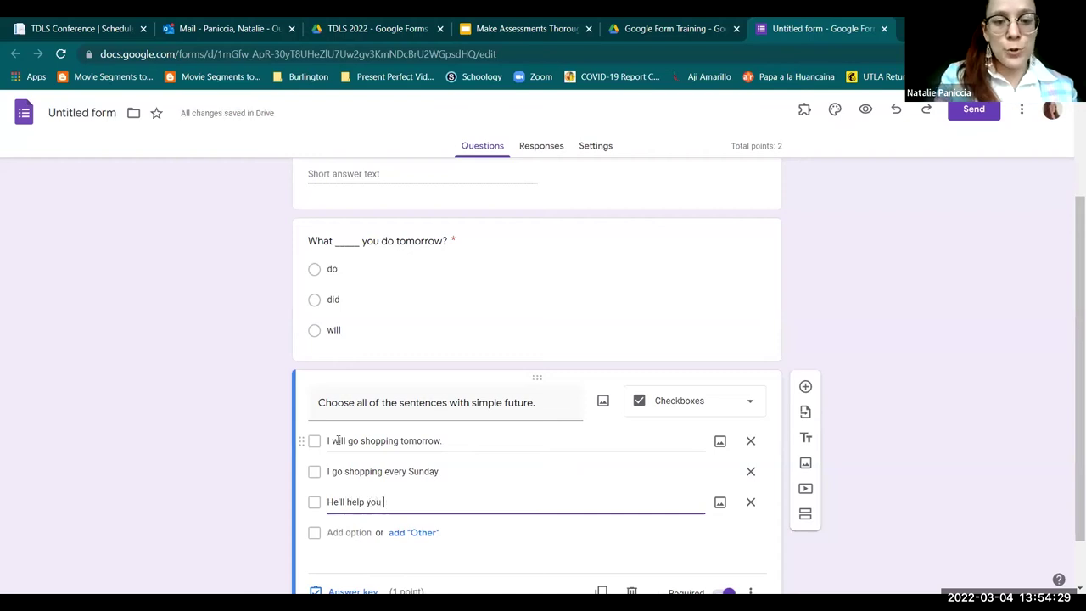
pyautogui.write('study')
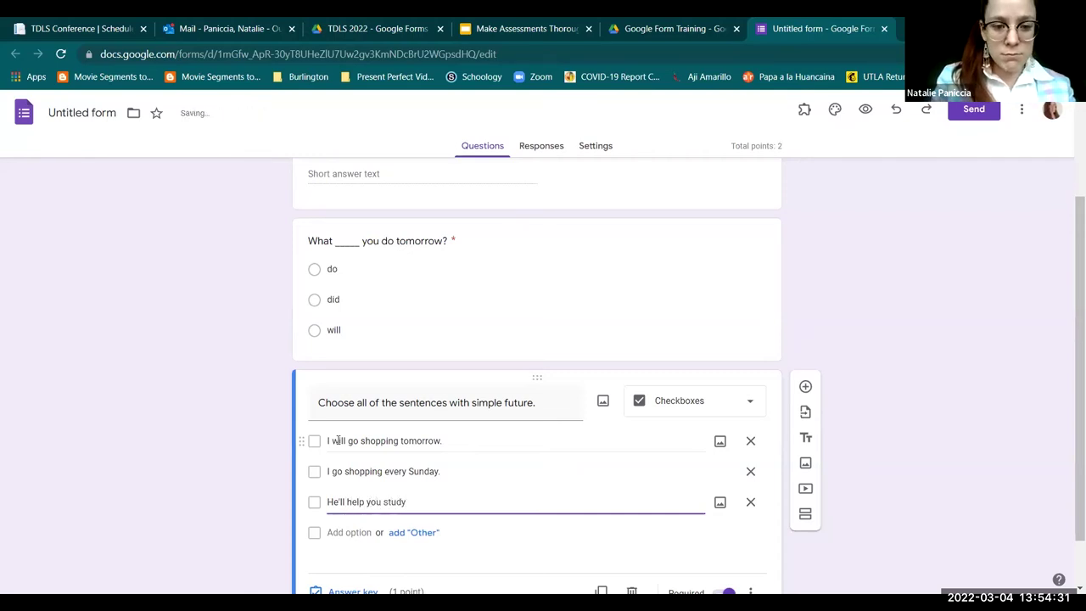
pyautogui.write('.')
pyautogui.press('Tab')
pyautogui.press('Tab')
pyautogui.press('Tab')
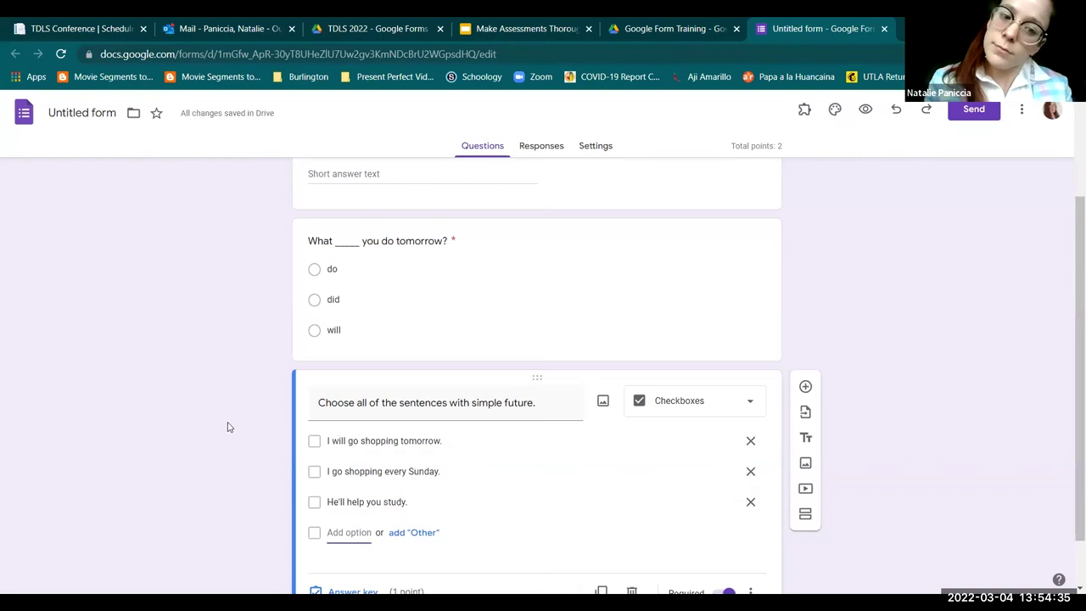
pyautogui.scroll(-1, 233, 427)
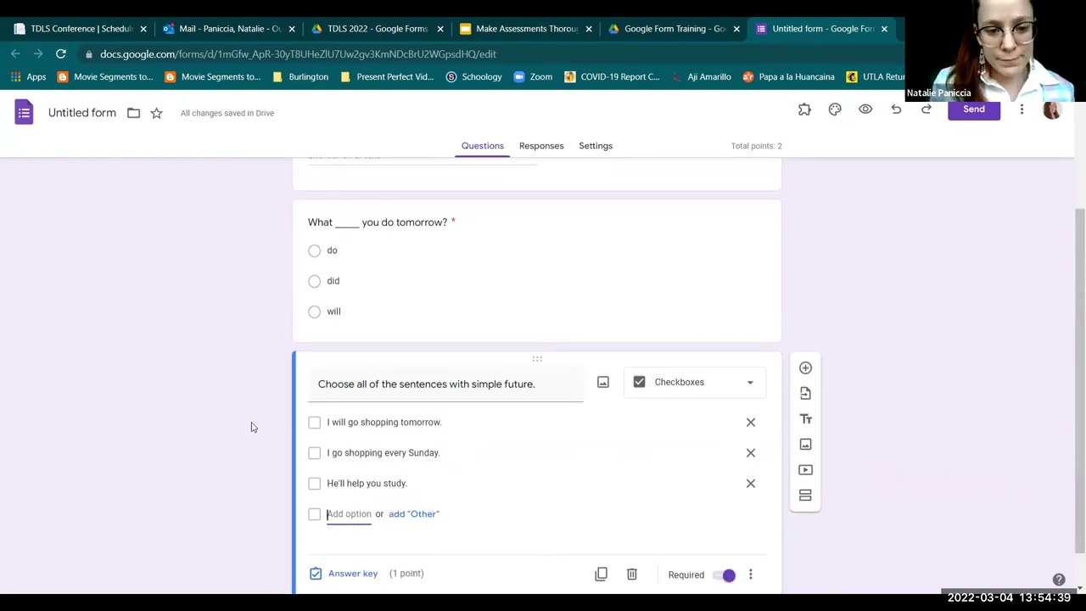
pyautogui.click(231, 440)
pyautogui.scroll(-1, 230, 440)
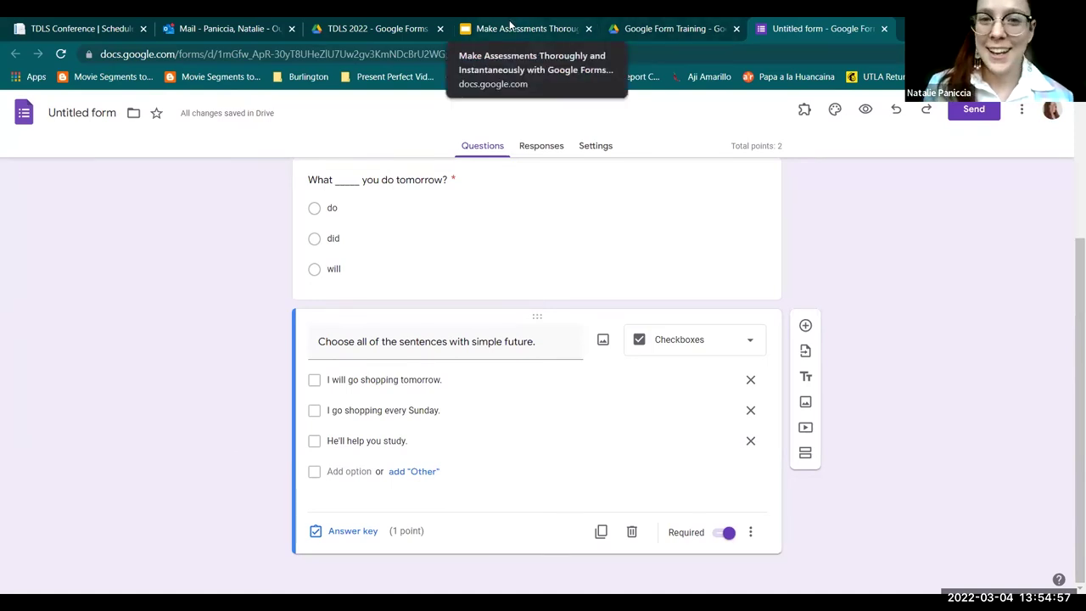
# Step: Switch to the Make Assessments presentation and view slides 23 and 24 on answer keys
pyautogui.click(510, 27)
pyautogui.scroll(-1, 119, 450)
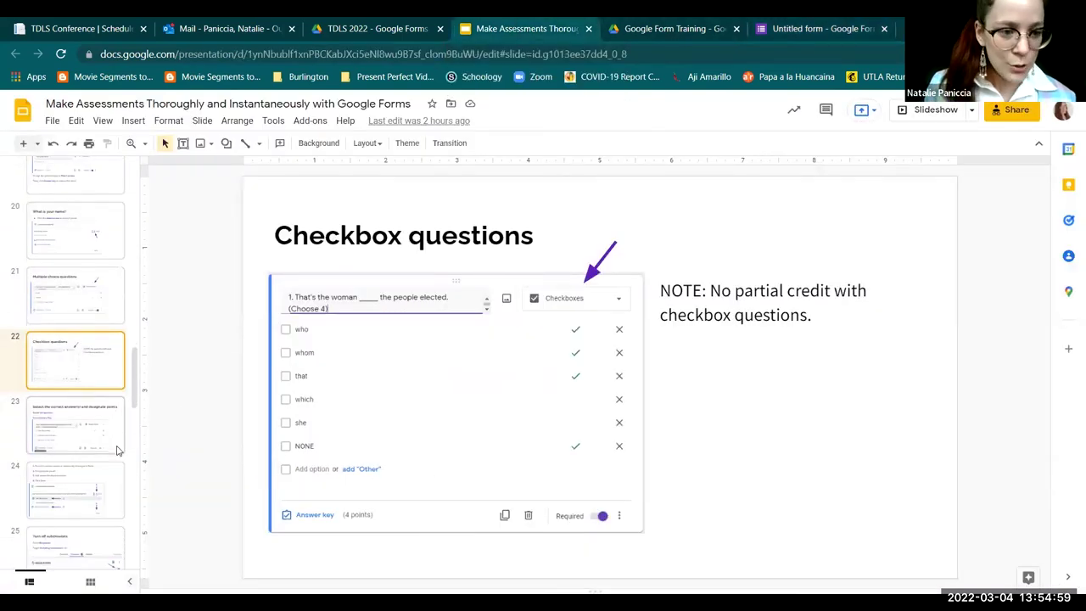
pyautogui.click(84, 413)
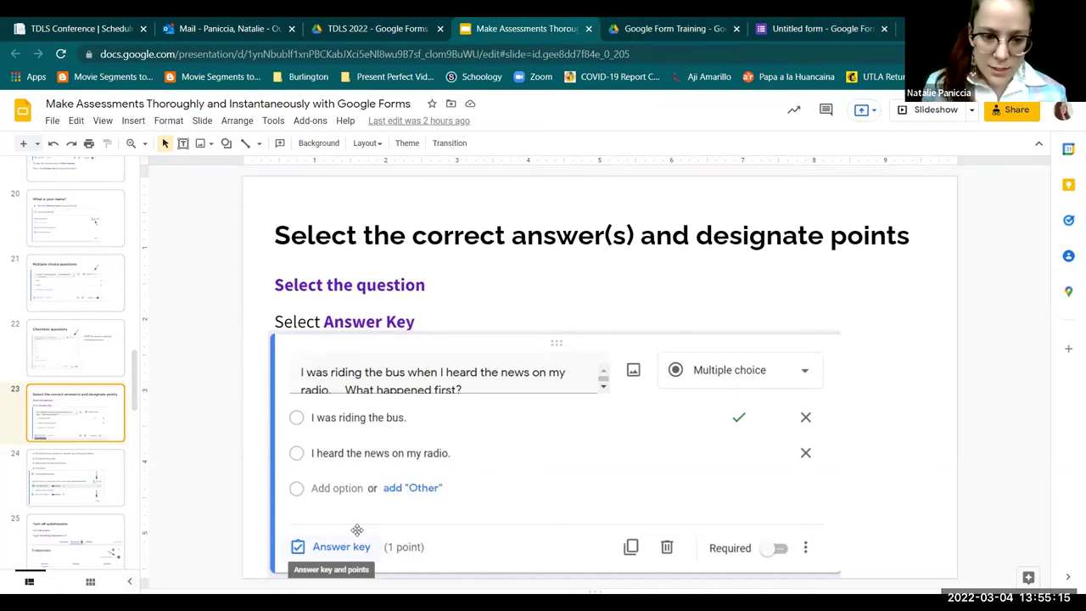
pyautogui.click(96, 490)
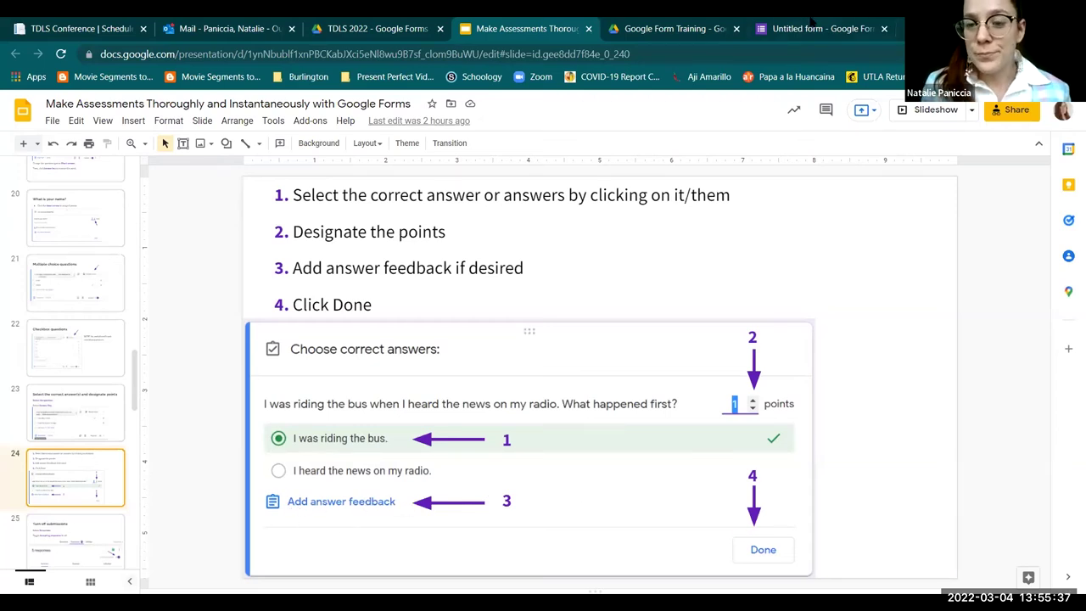
# Step: Set 'will' as the answer-key choice for the tomorrow question
pyautogui.click(811, 28)
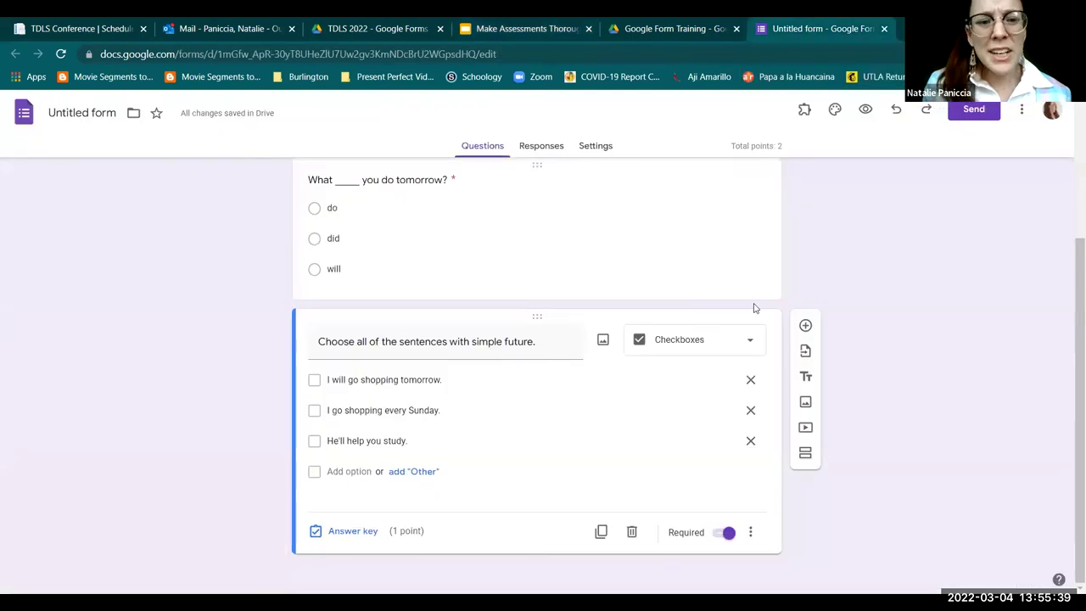
pyautogui.scroll(1, 911, 301)
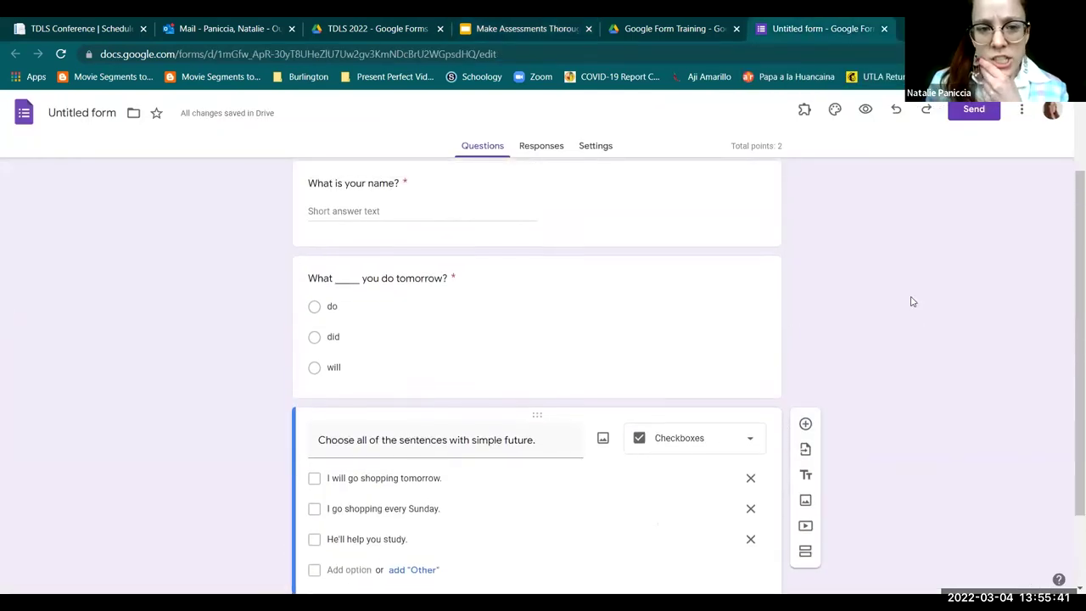
pyautogui.click(591, 328)
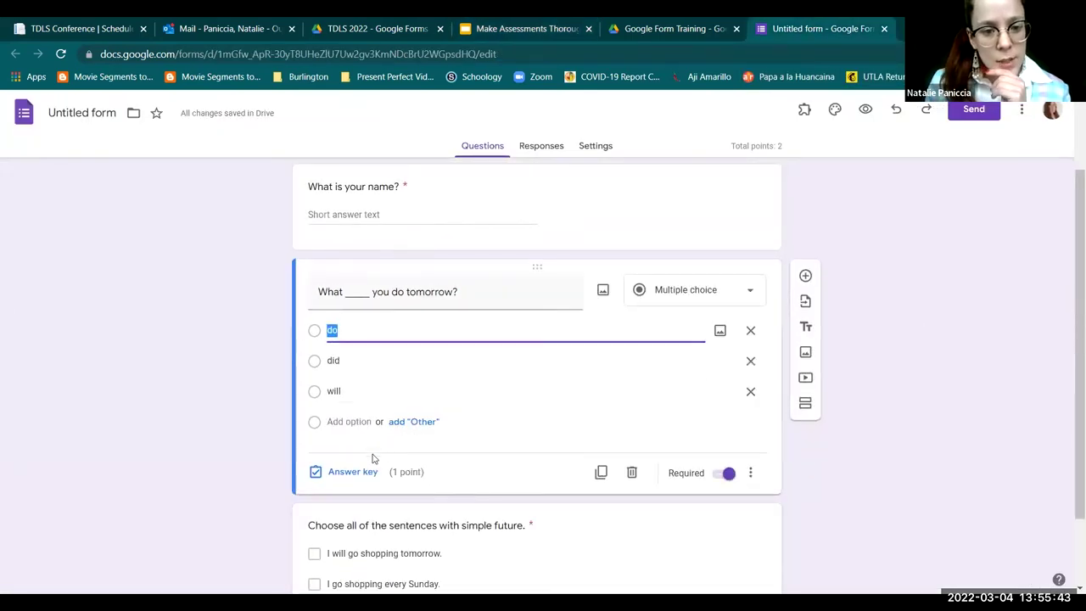
pyautogui.click(352, 473)
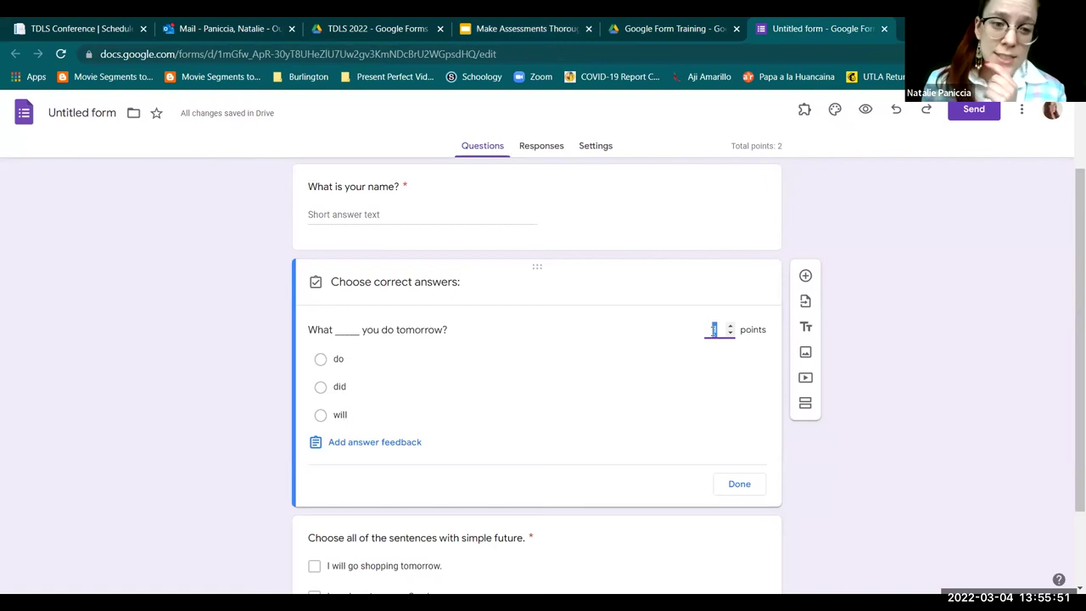
pyautogui.click(344, 418)
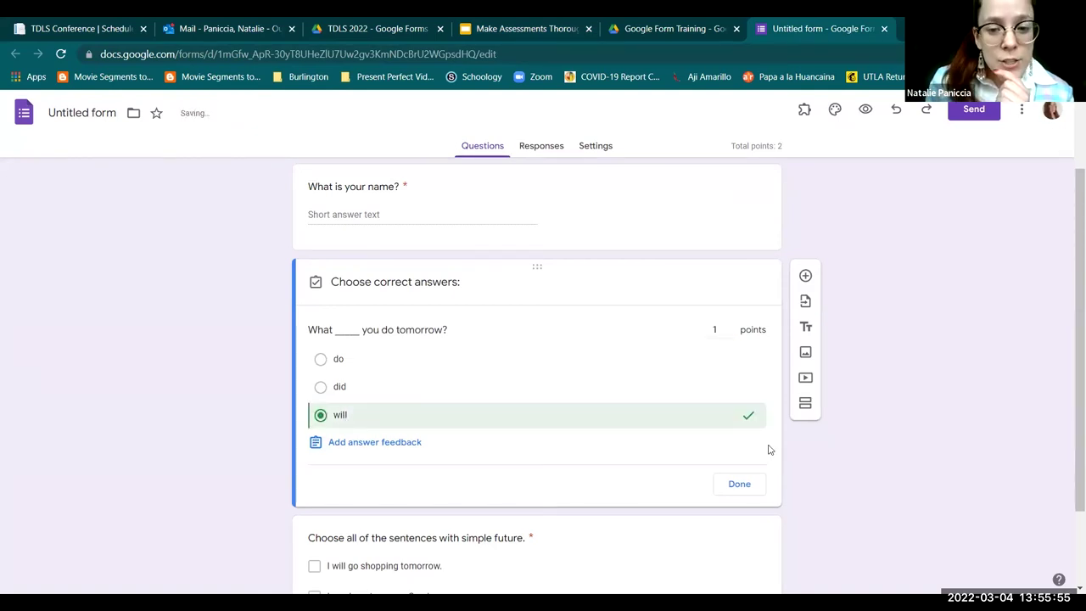
pyautogui.click(739, 485)
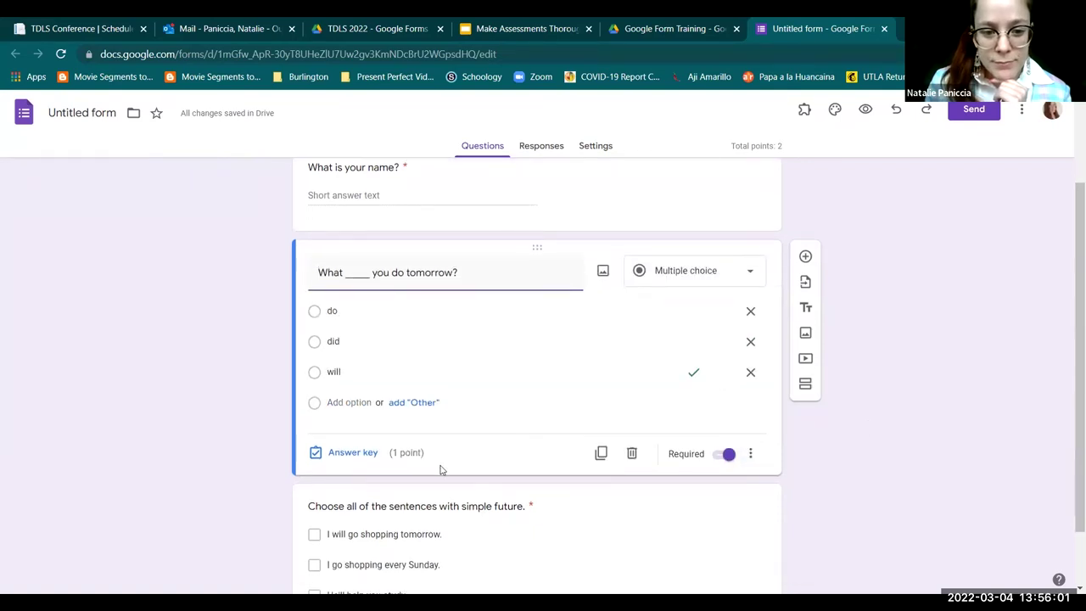
# Step: Make the checkbox question 2 points with 'I will go shopping tomorrow.' and 'He'll help you study.' correct
pyautogui.scroll(-1, 507, 466)
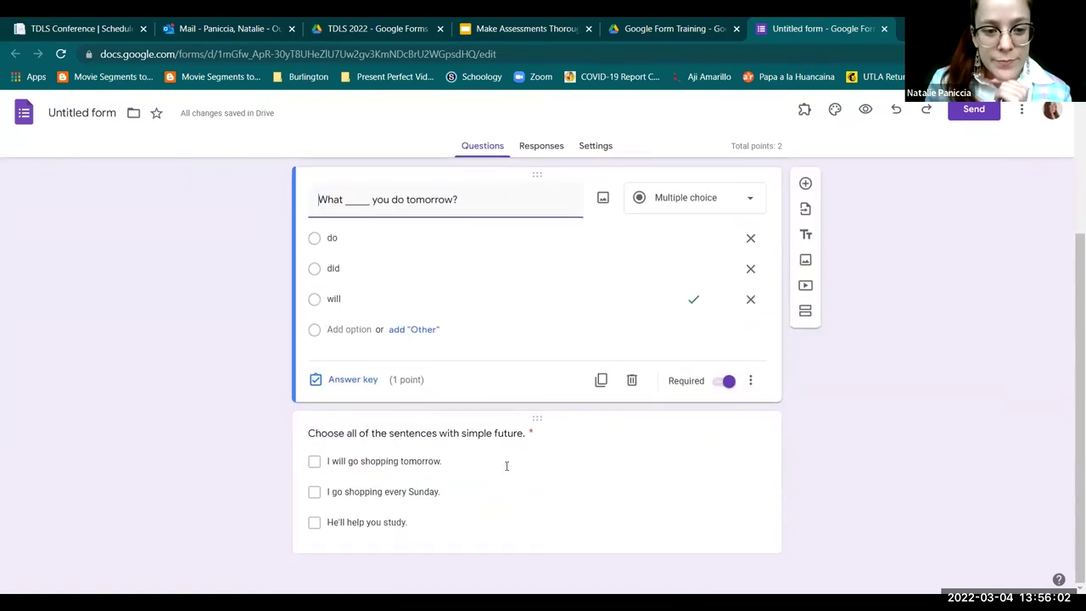
pyautogui.click(601, 485)
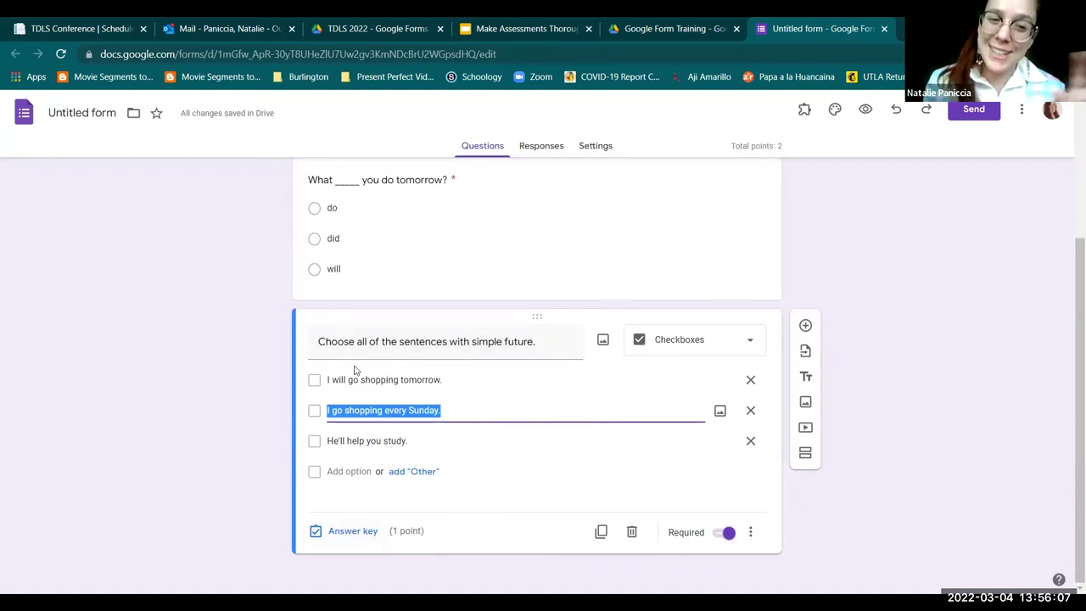
pyautogui.click(363, 533)
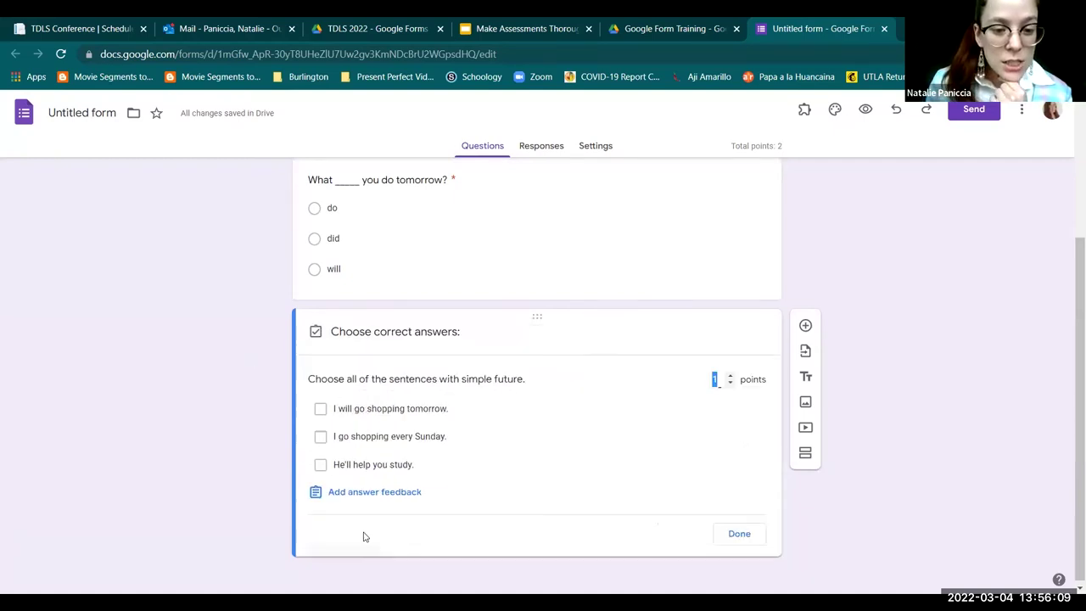
pyautogui.click(730, 375)
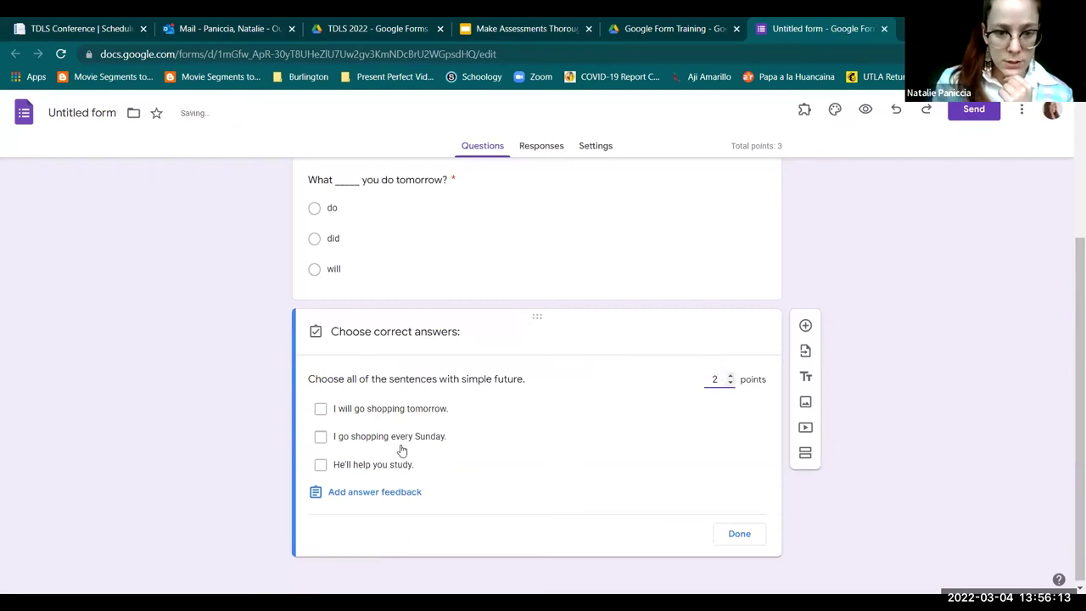
pyautogui.click(320, 410)
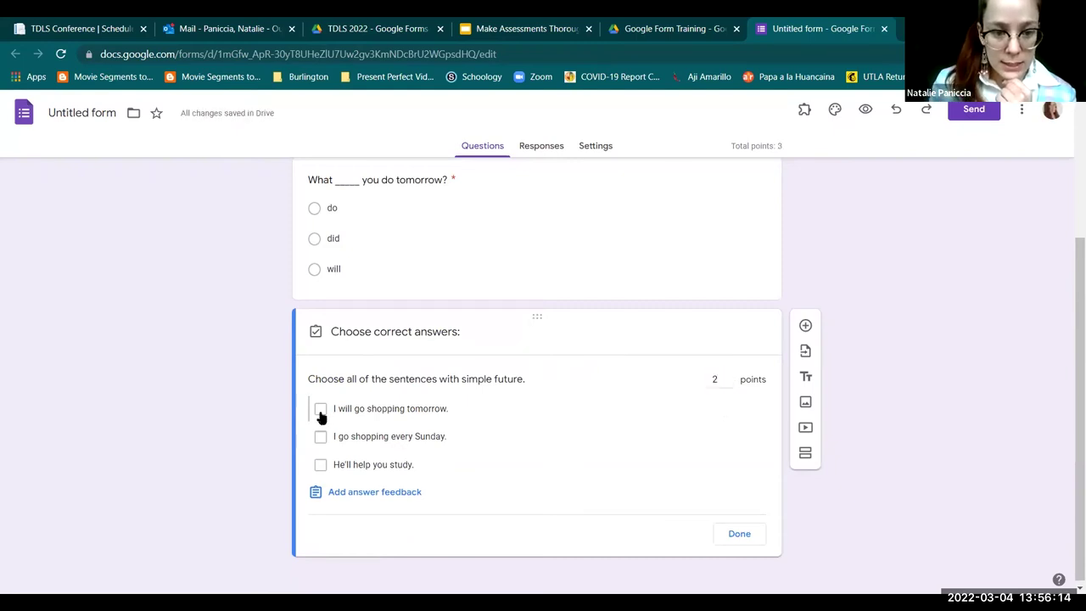
pyautogui.click(370, 466)
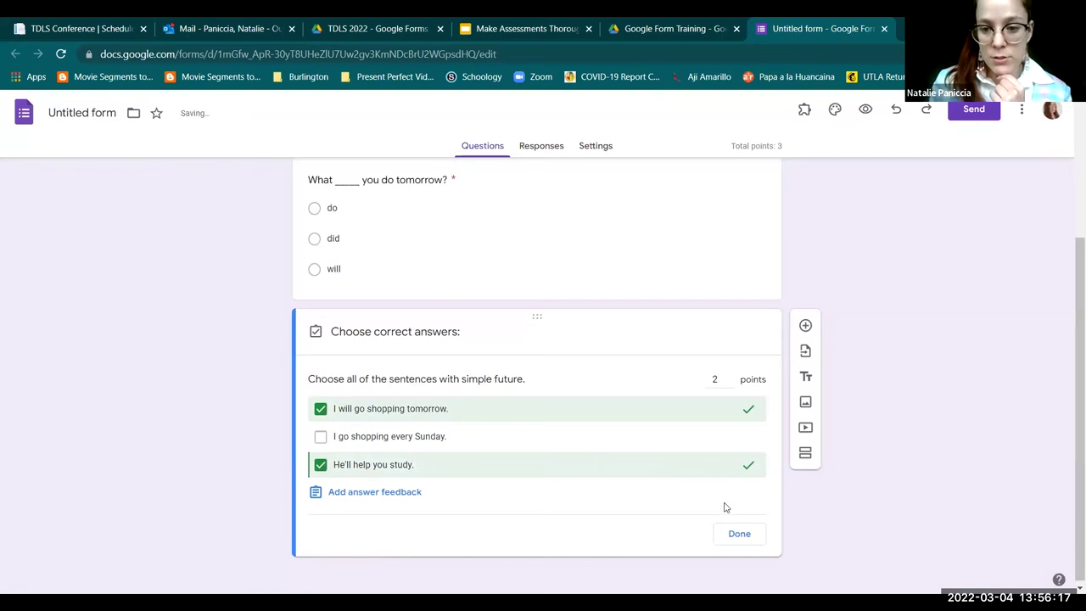
pyautogui.click(739, 533)
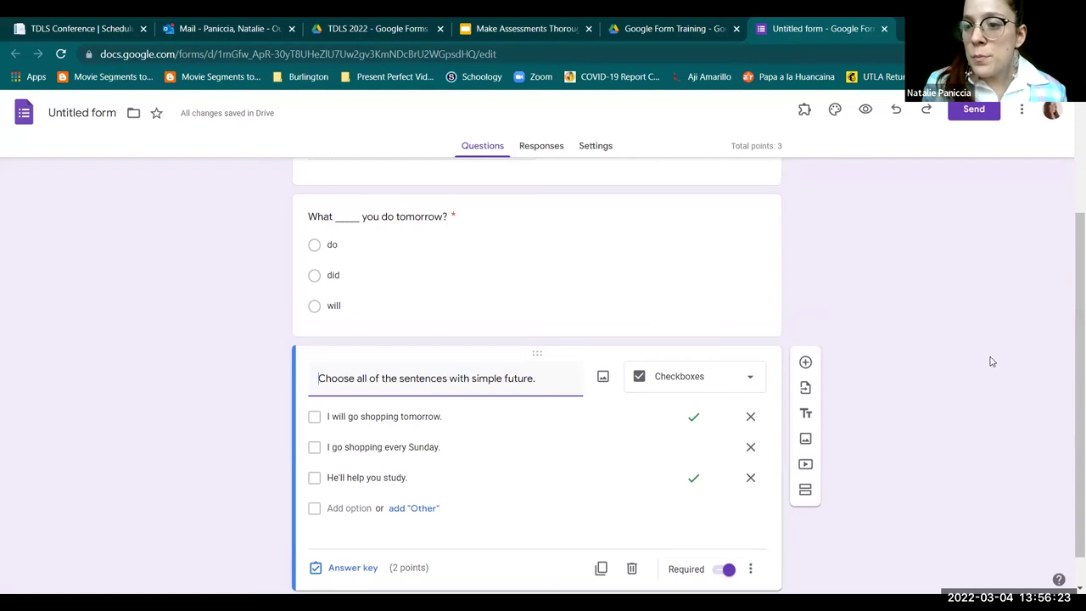
pyautogui.scroll(2, 920, 342)
# Step: Replace the 'Untitled form' header title with 'Simple Future Monday Warm-up'
pyautogui.scroll(1, 920, 341)
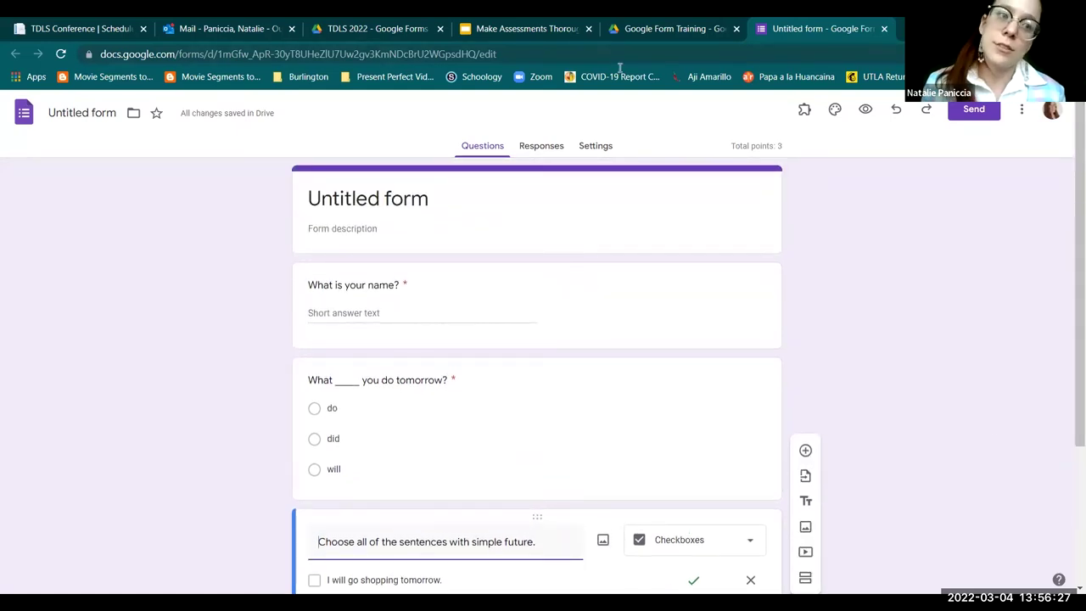
pyautogui.click(394, 198)
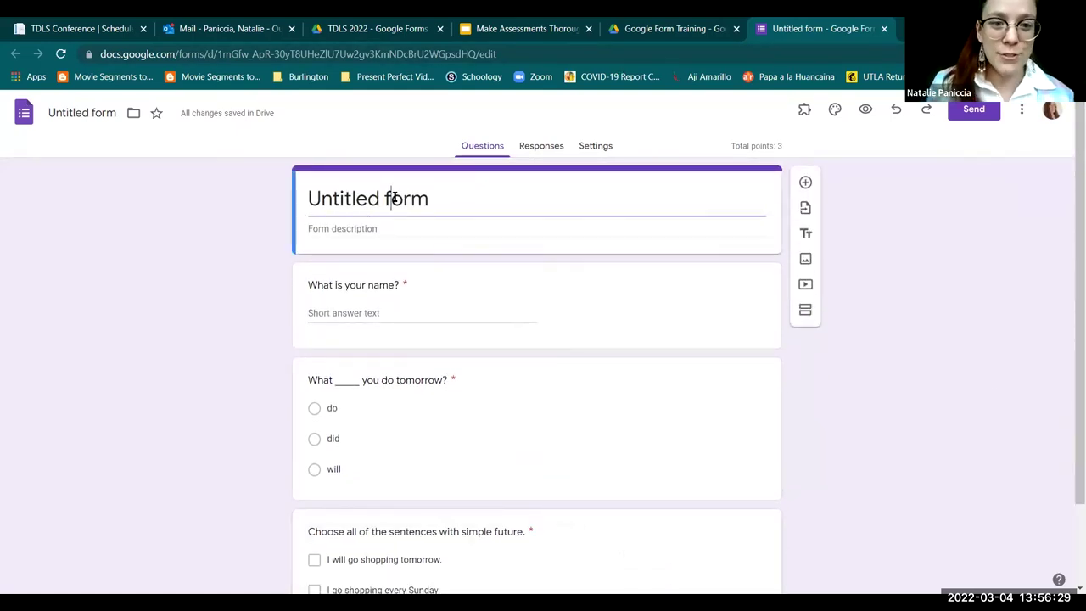
pyautogui.tripleClick(395, 197)
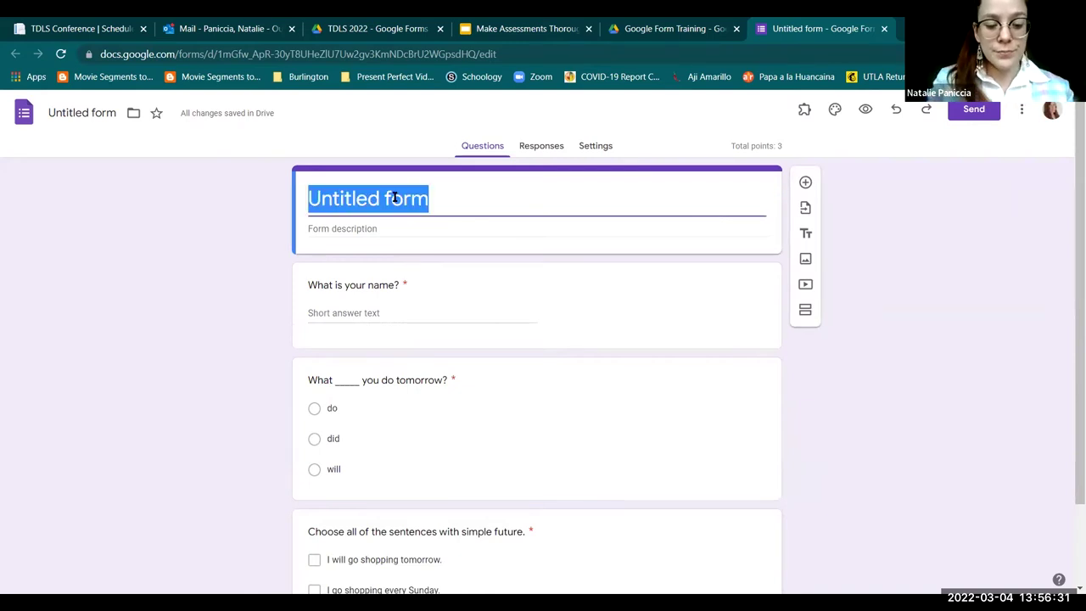
pyautogui.write('Simple F')
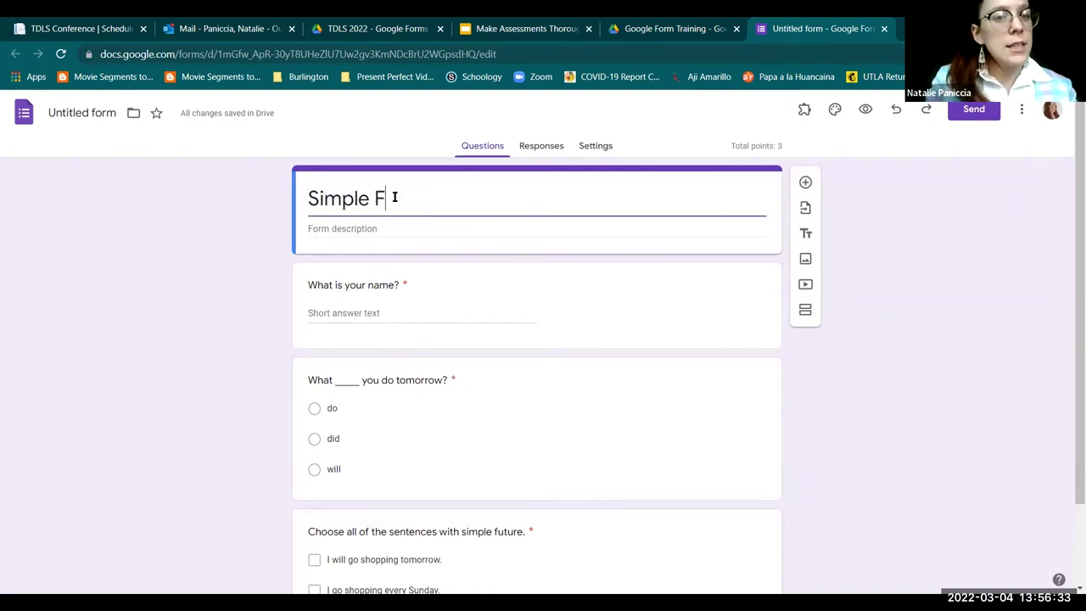
pyautogui.write('uture ')
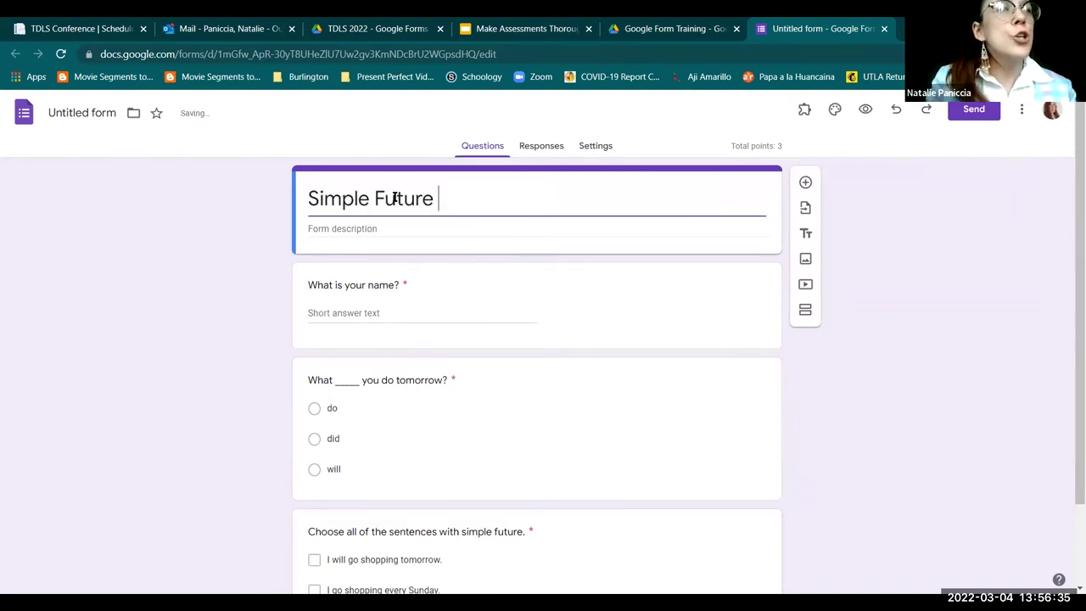
pyautogui.write('Warm-uP')
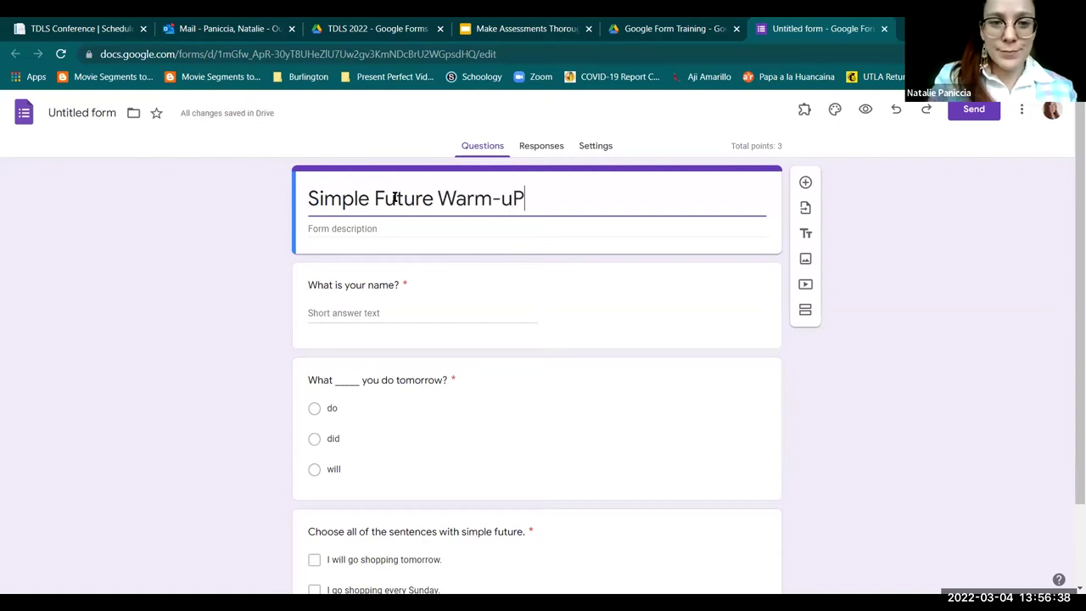
pyautogui.press('BackSpace')
pyautogui.write('p')
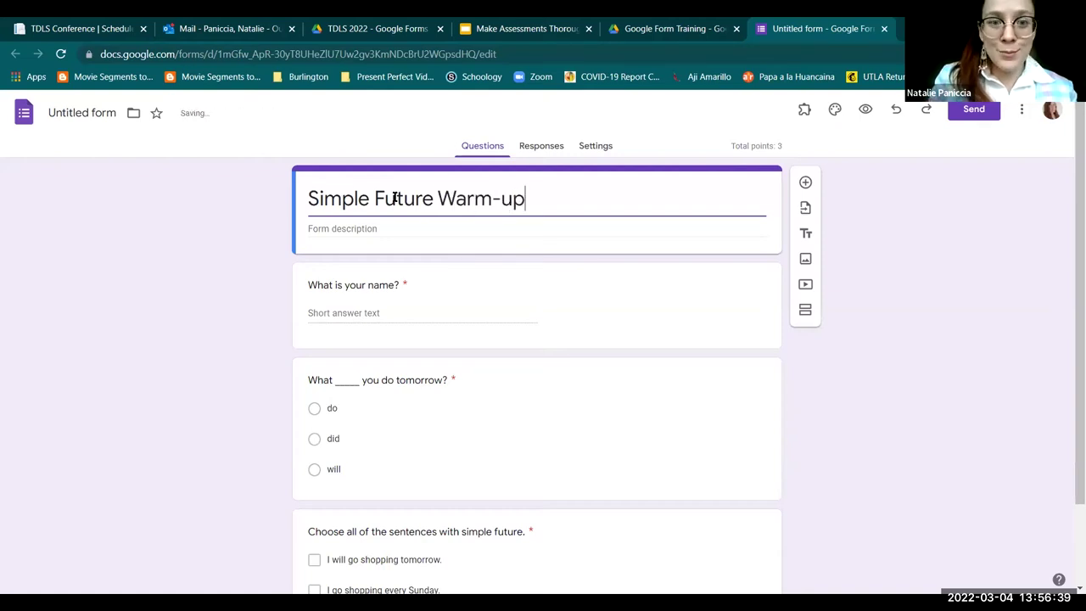
pyautogui.click(437, 202)
pyautogui.write('Monday')
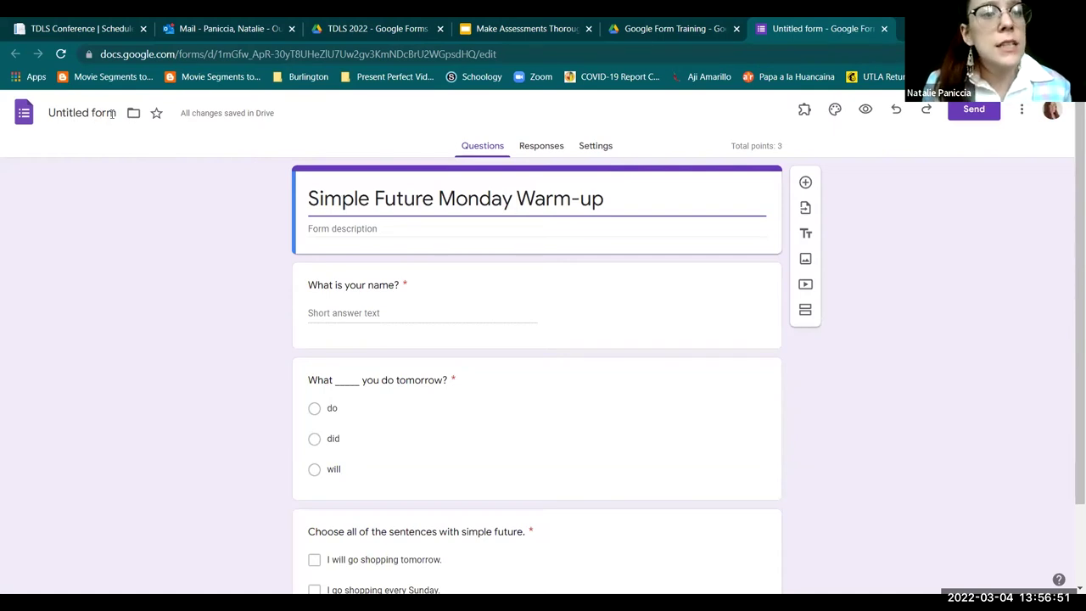
# Step: Change the document name from Untitled form to 'Simple Future Monday Warm-up'
pyautogui.click(110, 113)
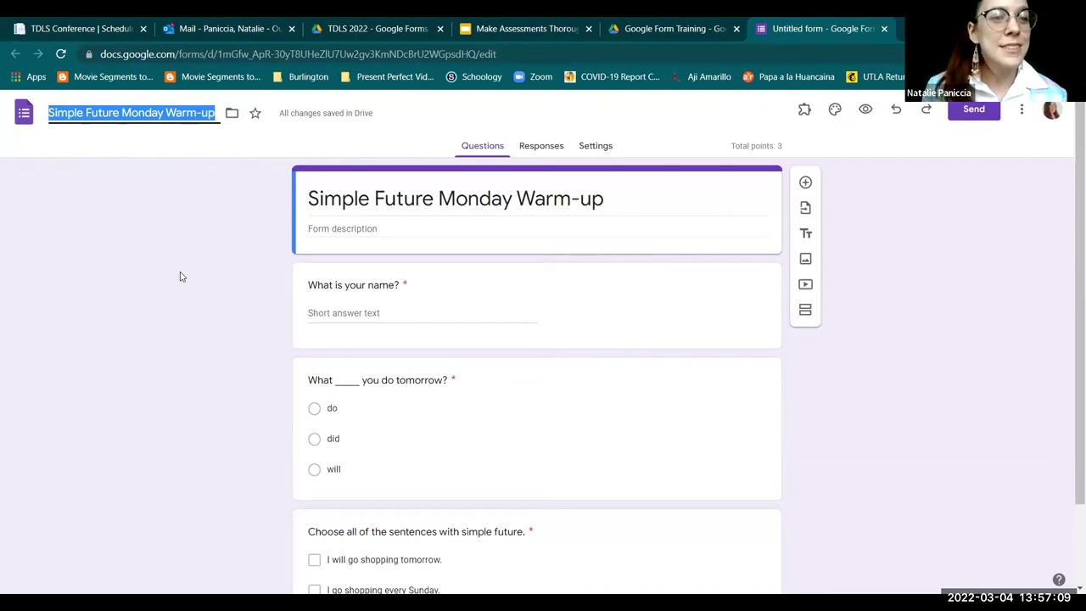
pyautogui.click(179, 276)
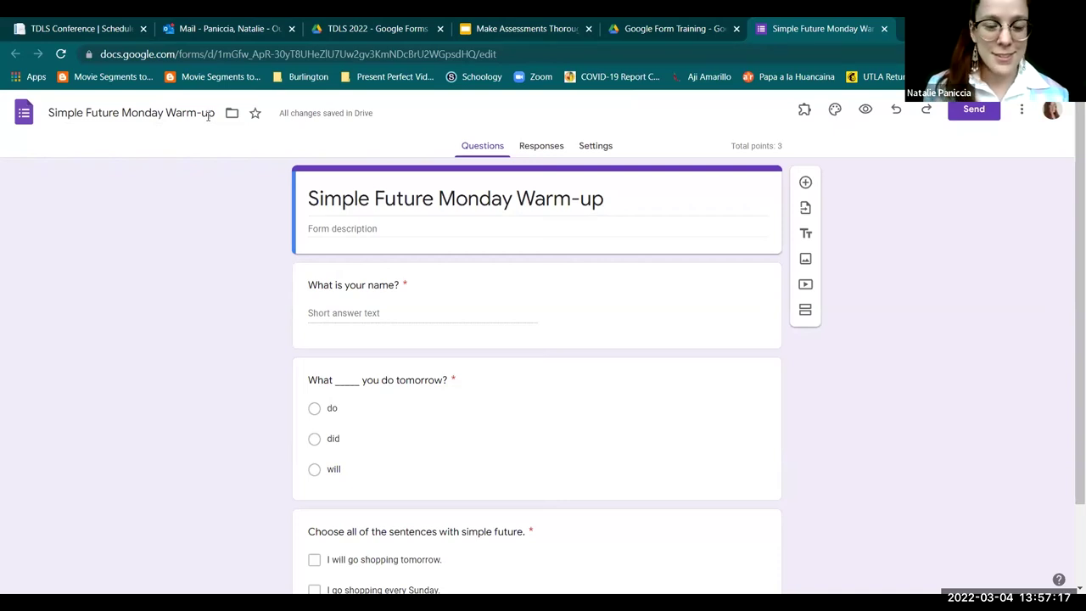
pyautogui.click(521, 30)
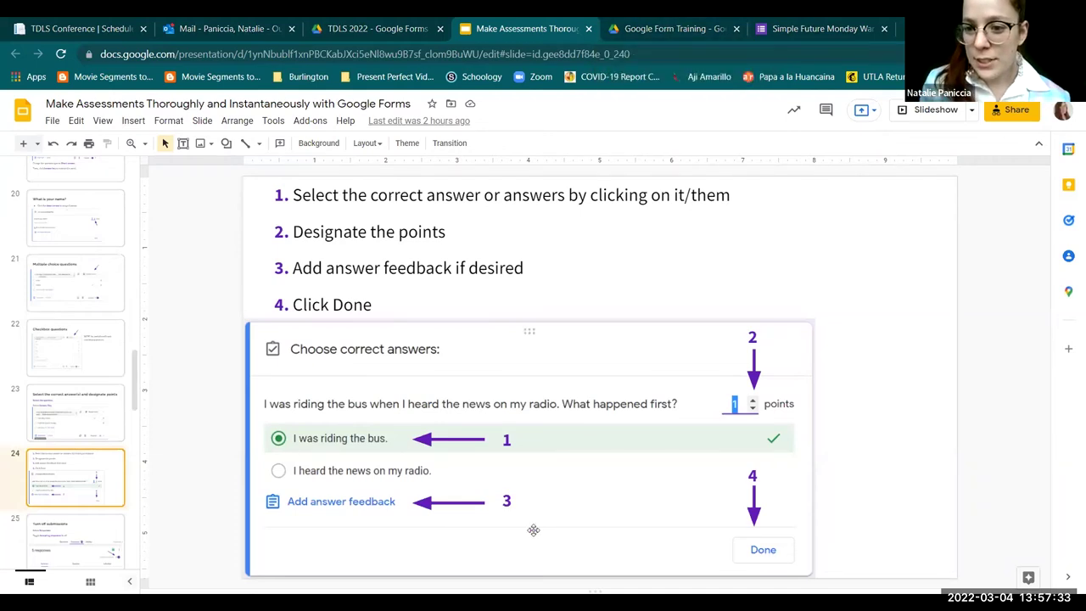
pyautogui.click(800, 30)
pyautogui.scroll(-1, 394, 306)
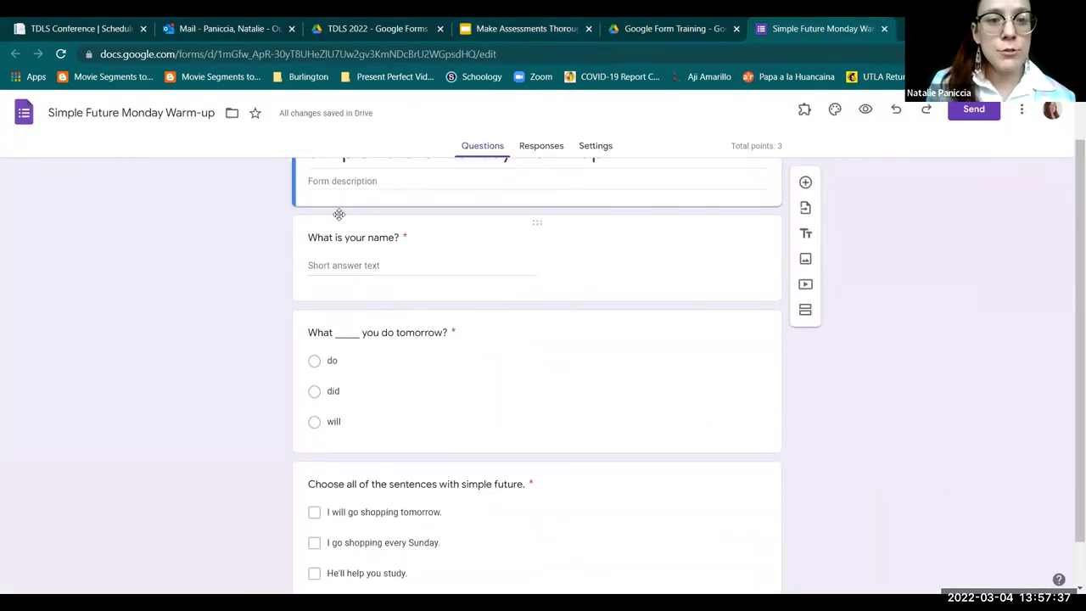
# Step: Prefix the tomorrow question with '1.' and delete the stray space in the name question
pyautogui.scroll(1, 340, 216)
pyautogui.click(311, 268)
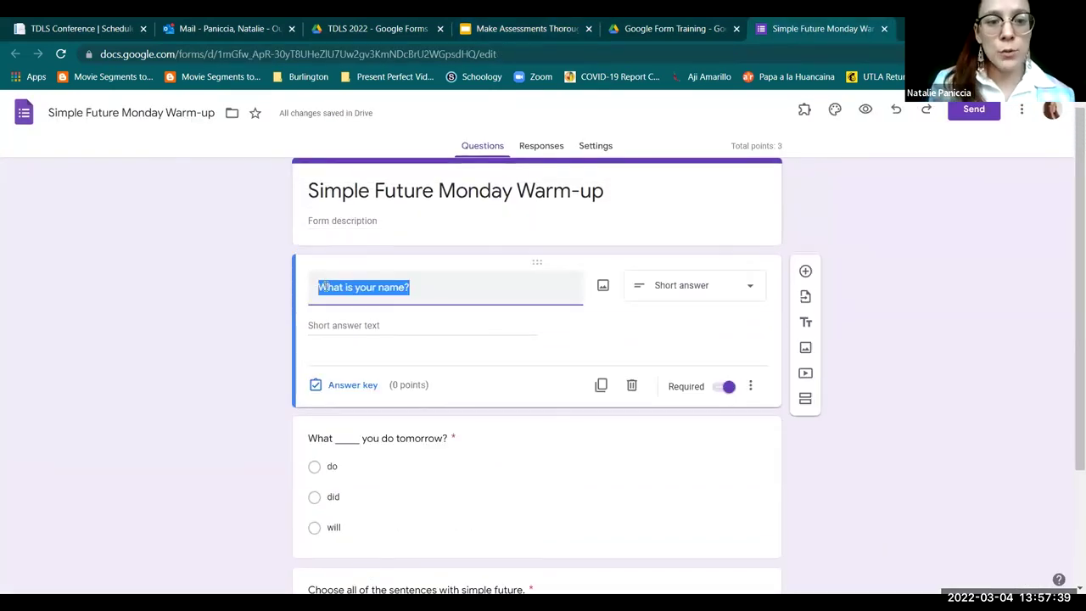
pyautogui.press('Right')
pyautogui.click(325, 286)
pyautogui.write('1.')
pyautogui.scroll(-2, 320, 286)
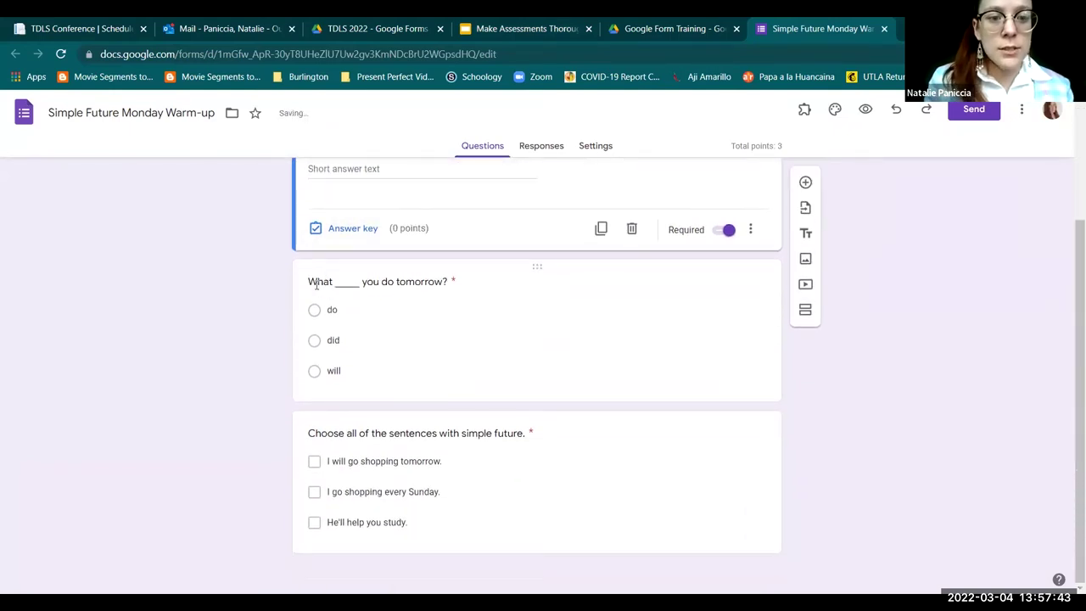
pyautogui.click(317, 285)
pyautogui.click(319, 226)
pyautogui.write('1.')
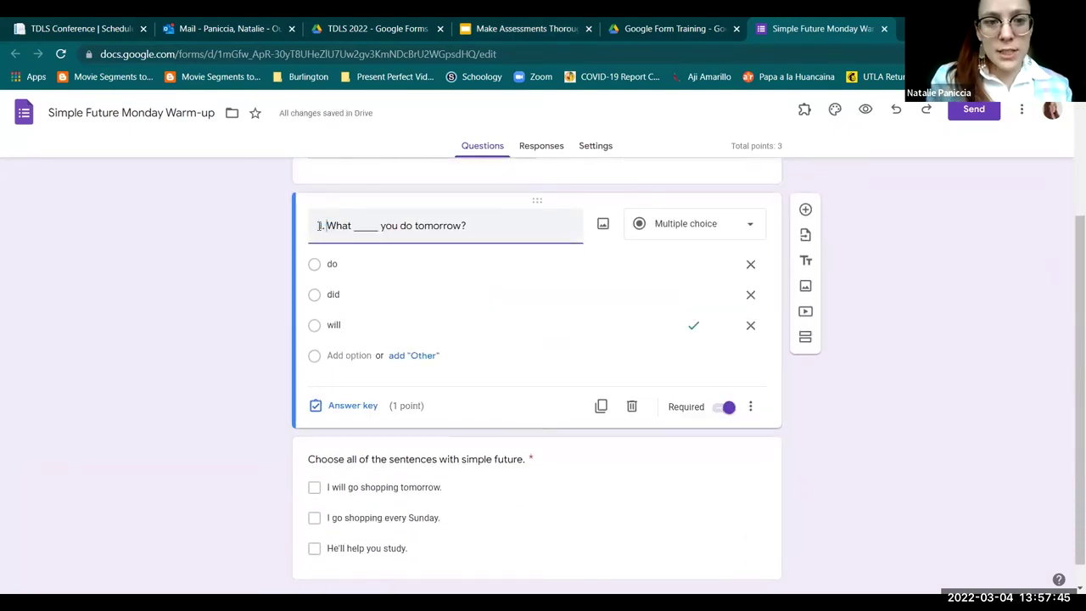
pyautogui.scroll(2, 319, 226)
pyautogui.click(318, 244)
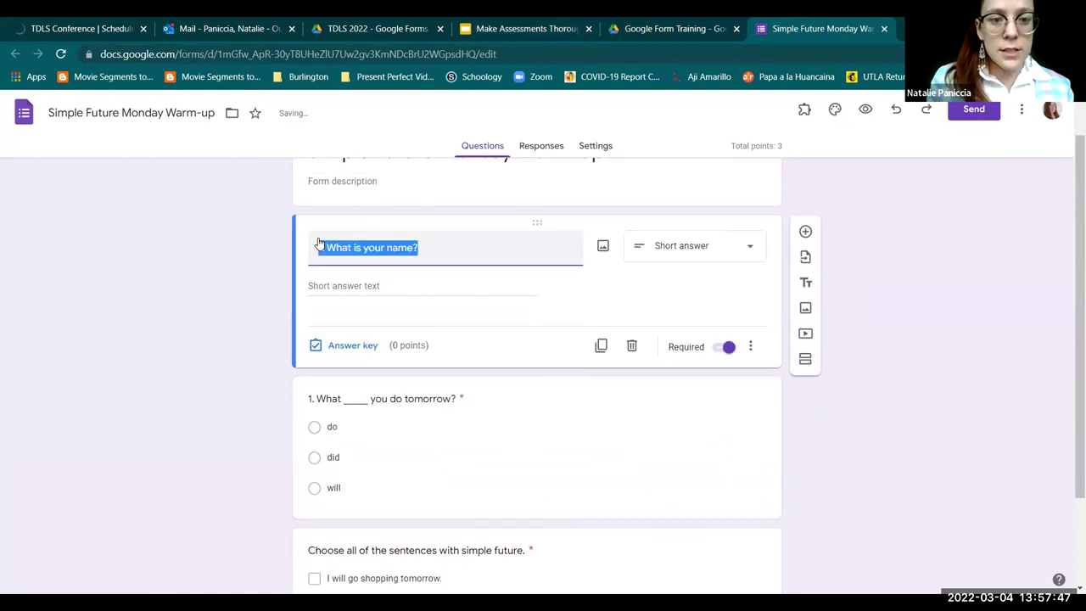
pyautogui.click(320, 246)
pyautogui.press('Delete')
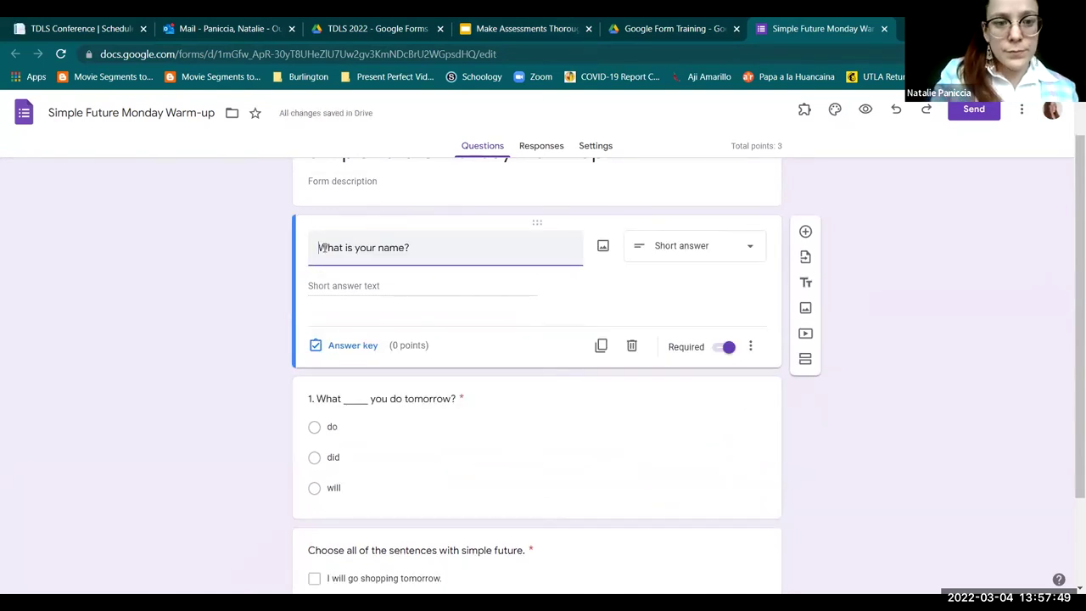
# Step: Prefix the simple future checkbox question title with '2.'
pyautogui.scroll(-2, 325, 249)
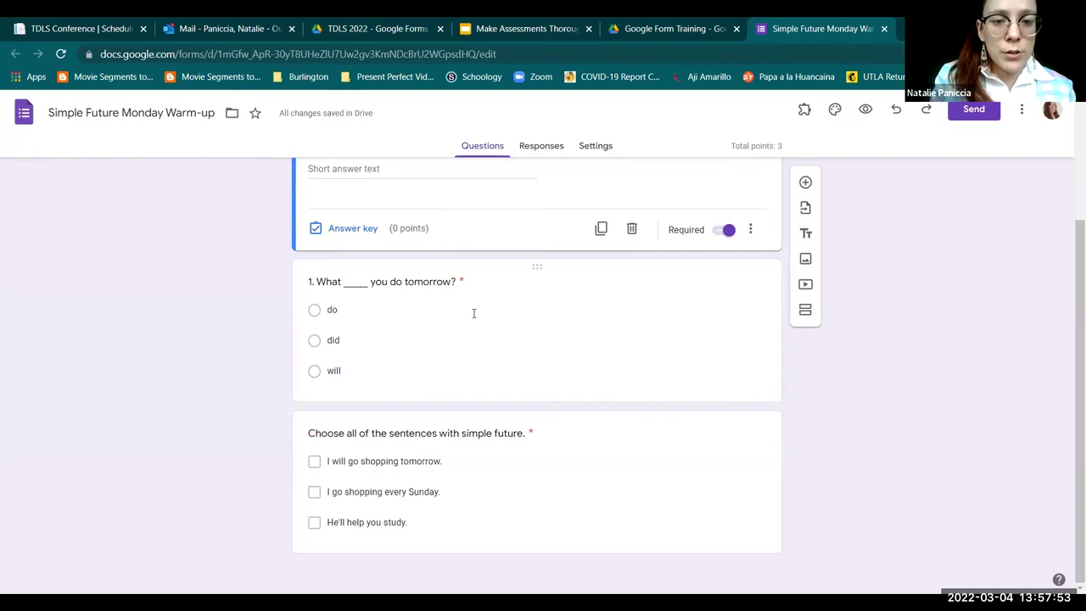
pyautogui.click(703, 315)
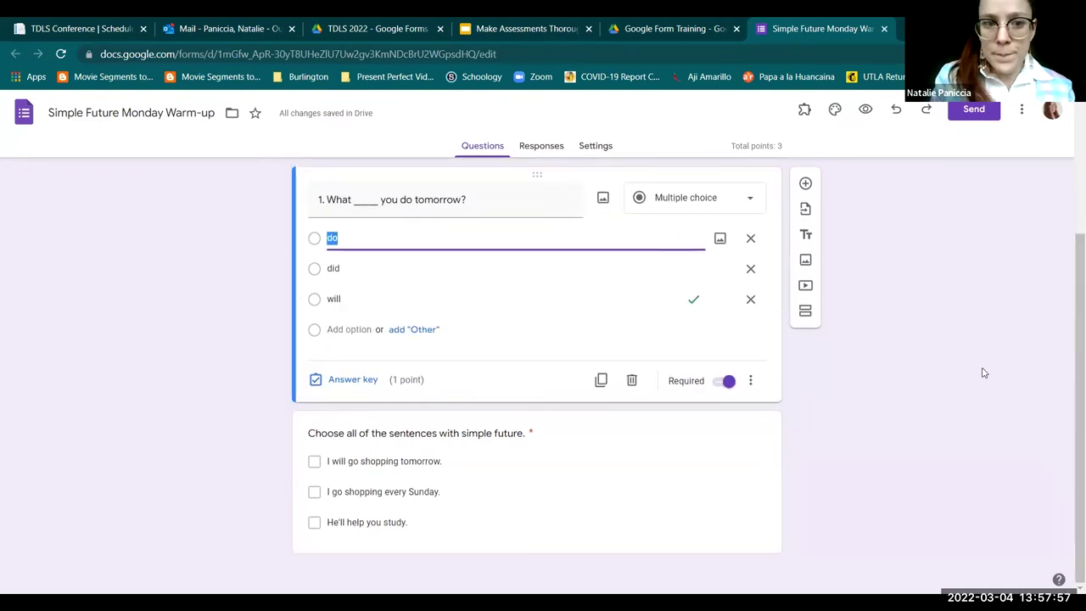
pyautogui.scroll(1, 984, 373)
pyautogui.scroll(-1, 848, 327)
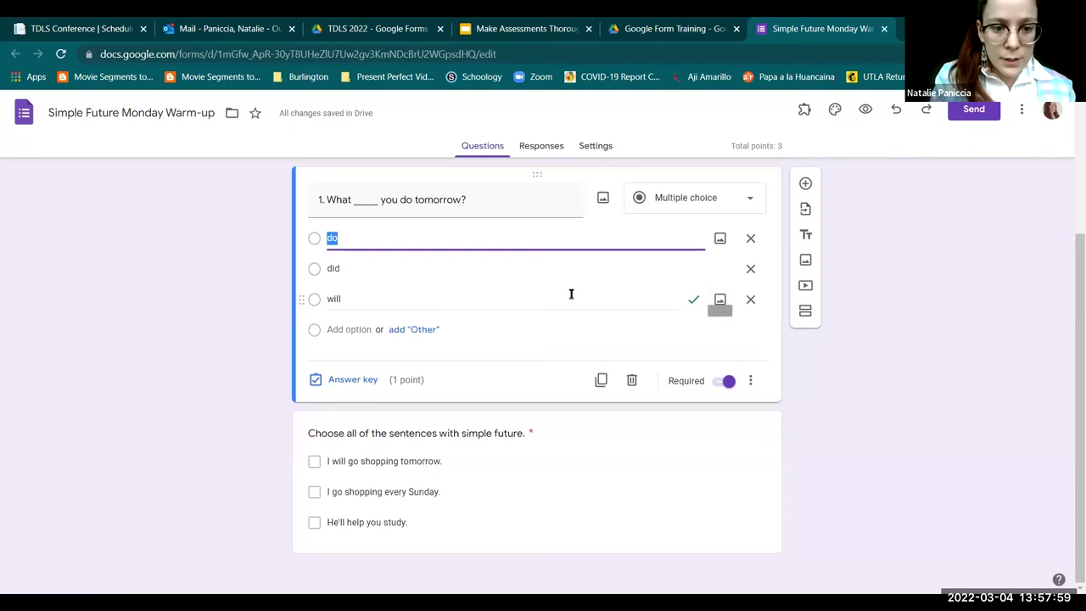
pyautogui.scroll(1, 570, 293)
pyautogui.click(382, 464)
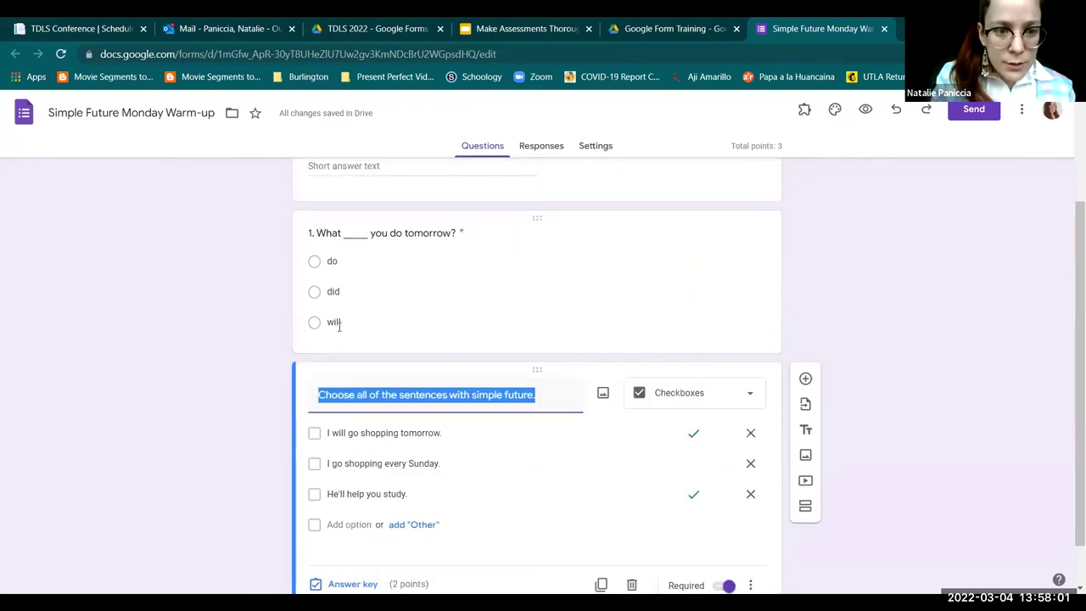
pyautogui.click(318, 394)
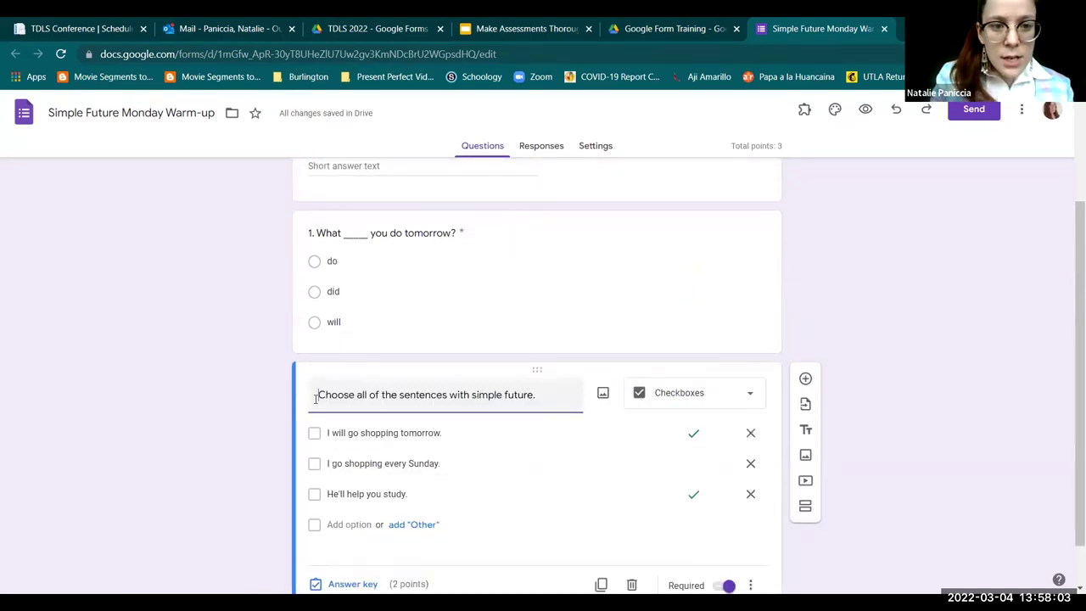
pyautogui.write('2.')
pyautogui.click(252, 392)
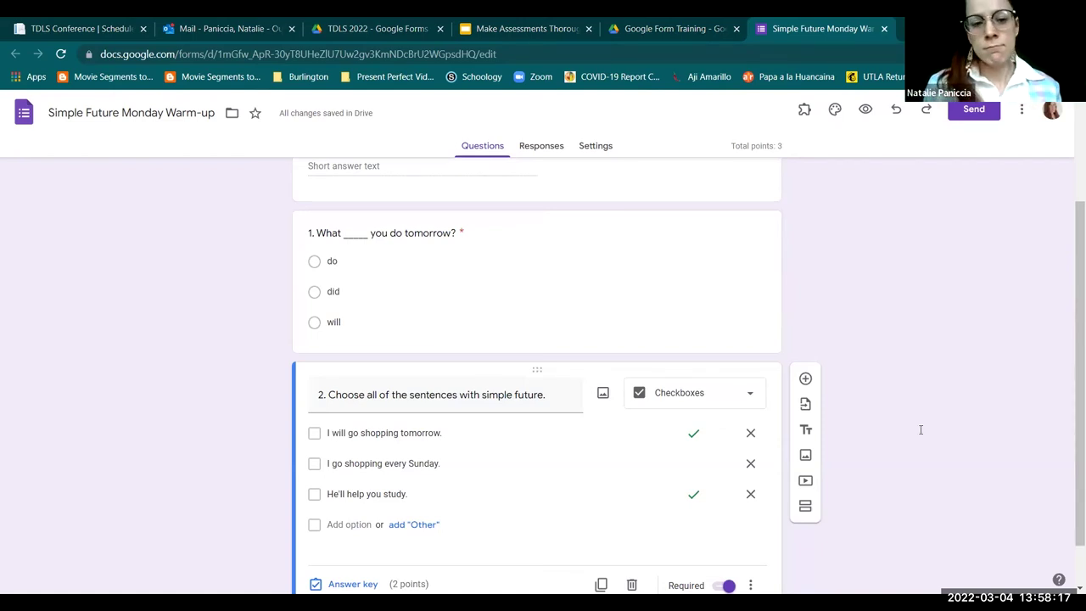
pyautogui.click(596, 146)
pyautogui.scroll(-3, 473, 403)
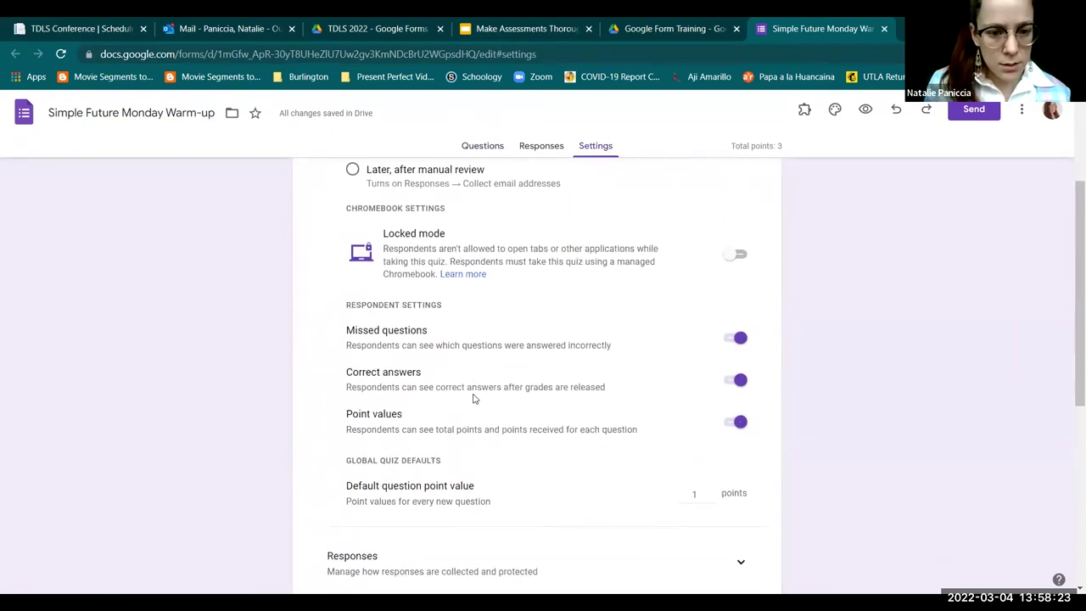
pyautogui.scroll(-4, 473, 398)
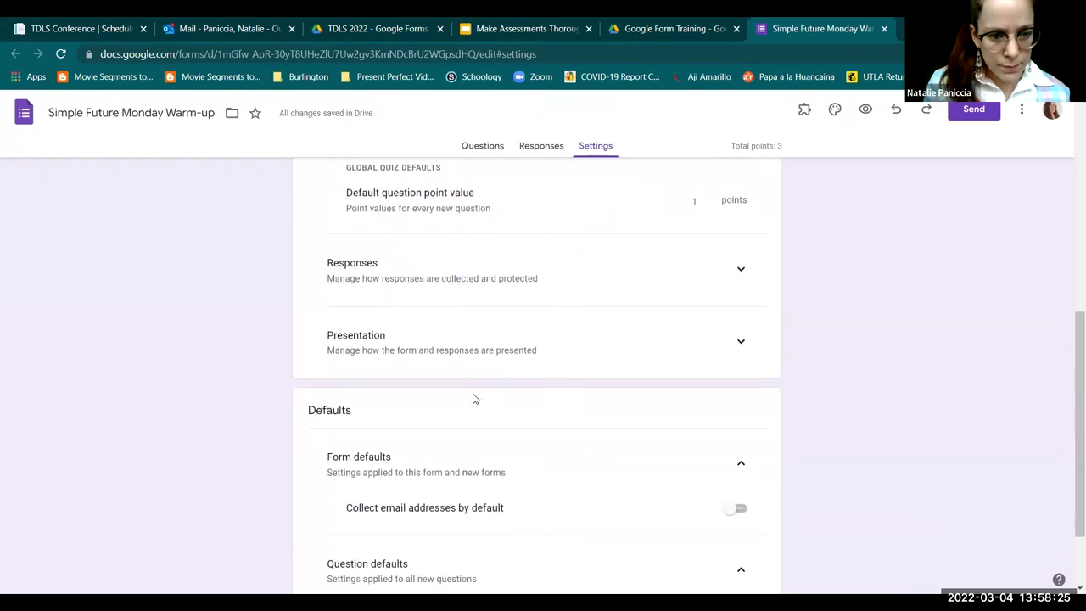
pyautogui.scroll(4, 473, 398)
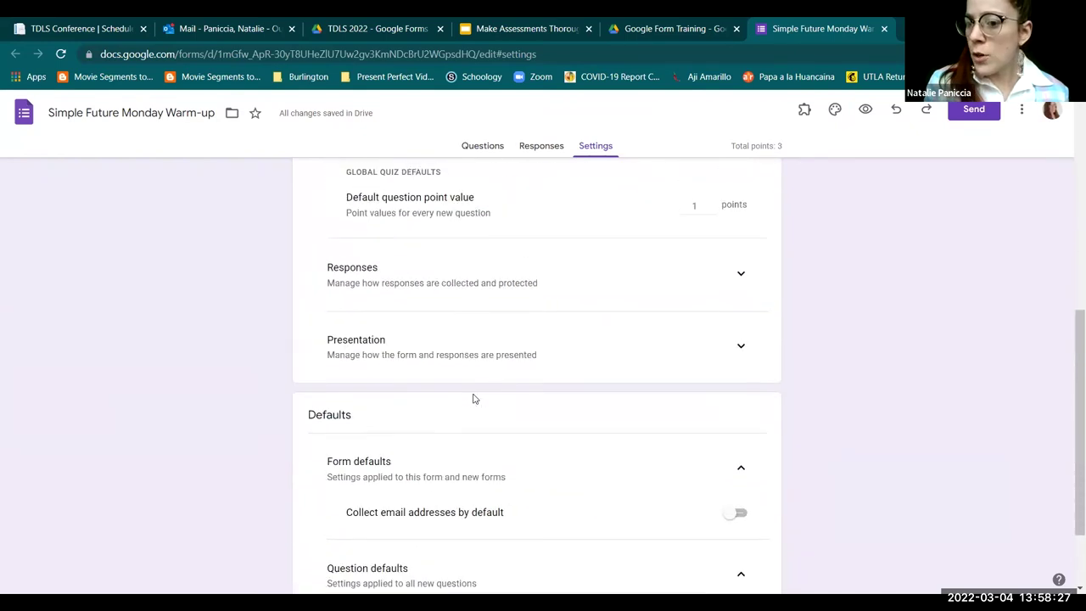
pyautogui.scroll(3, 473, 399)
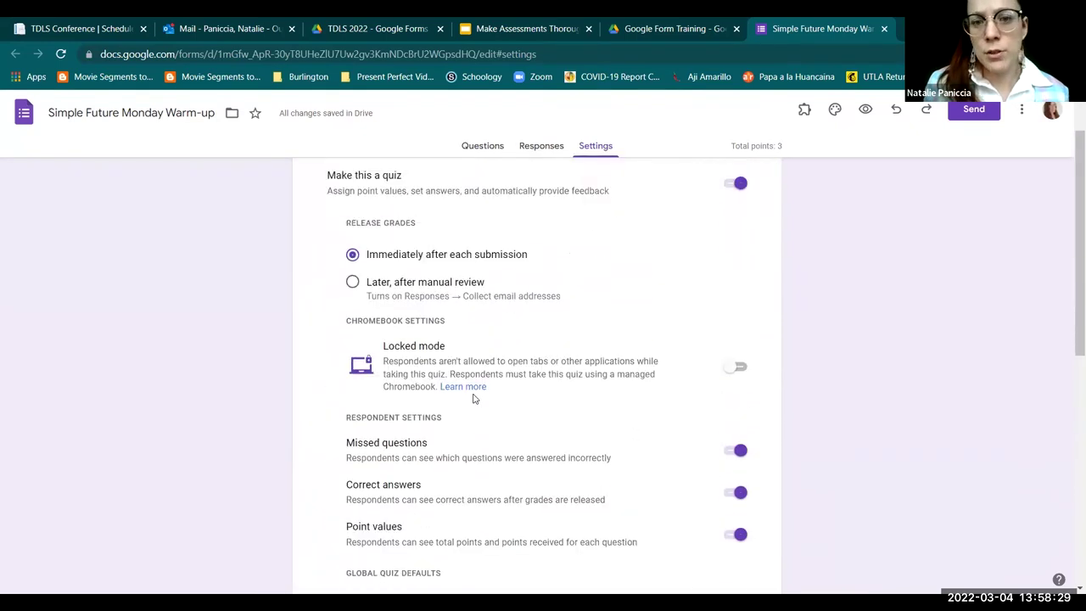
pyautogui.click(482, 148)
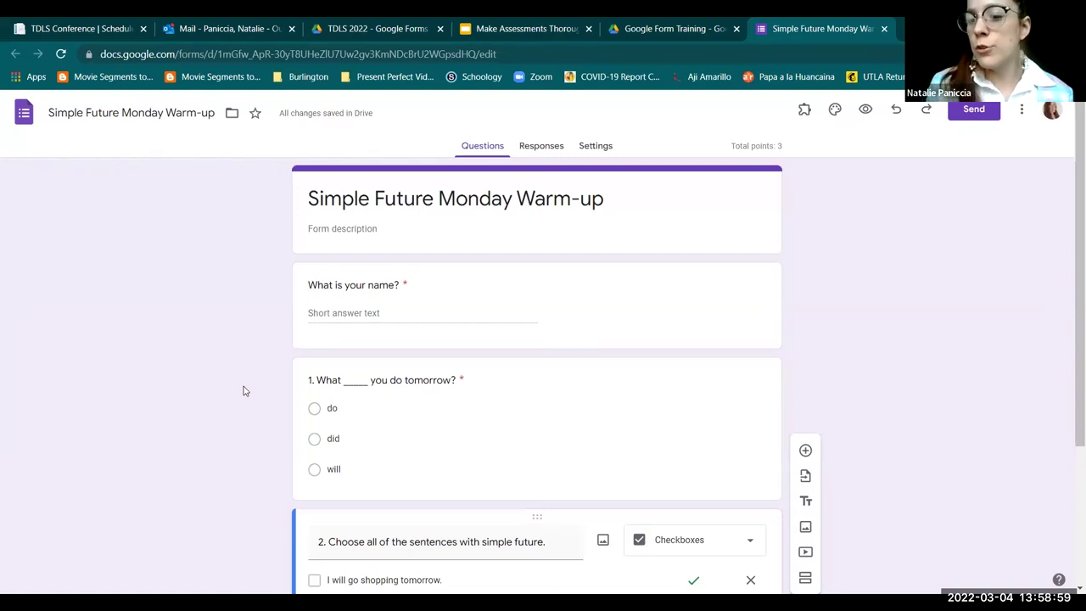
pyautogui.click(587, 149)
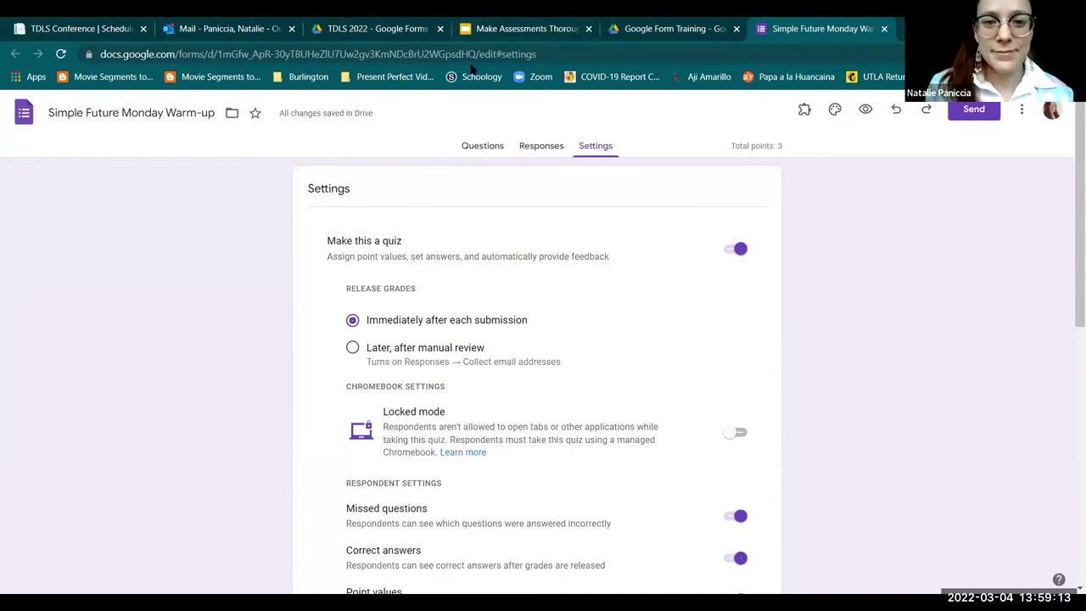
pyautogui.click(478, 142)
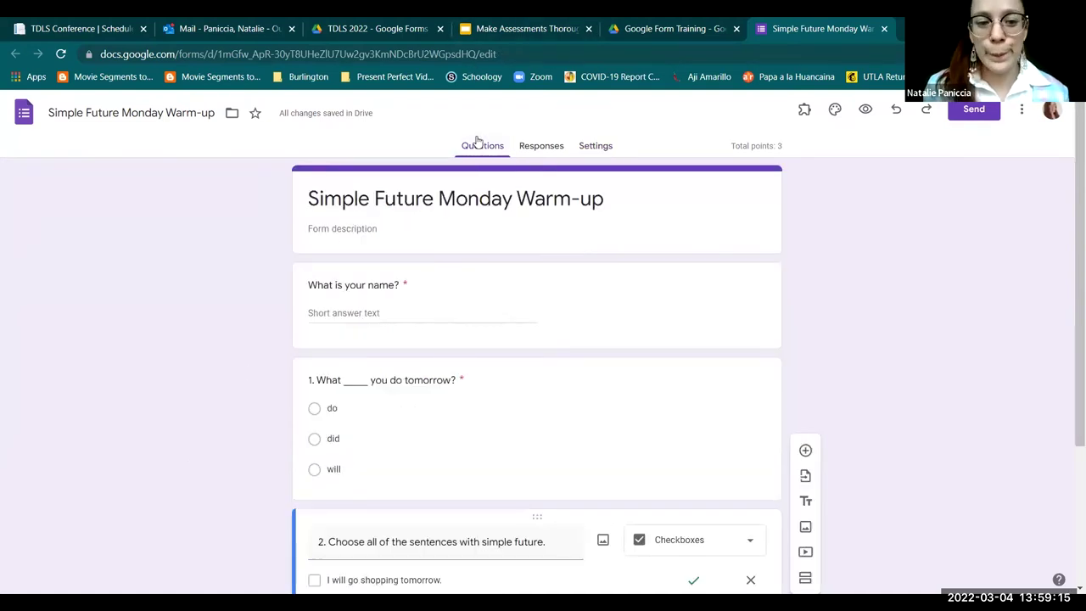
pyautogui.scroll(-1, 171, 428)
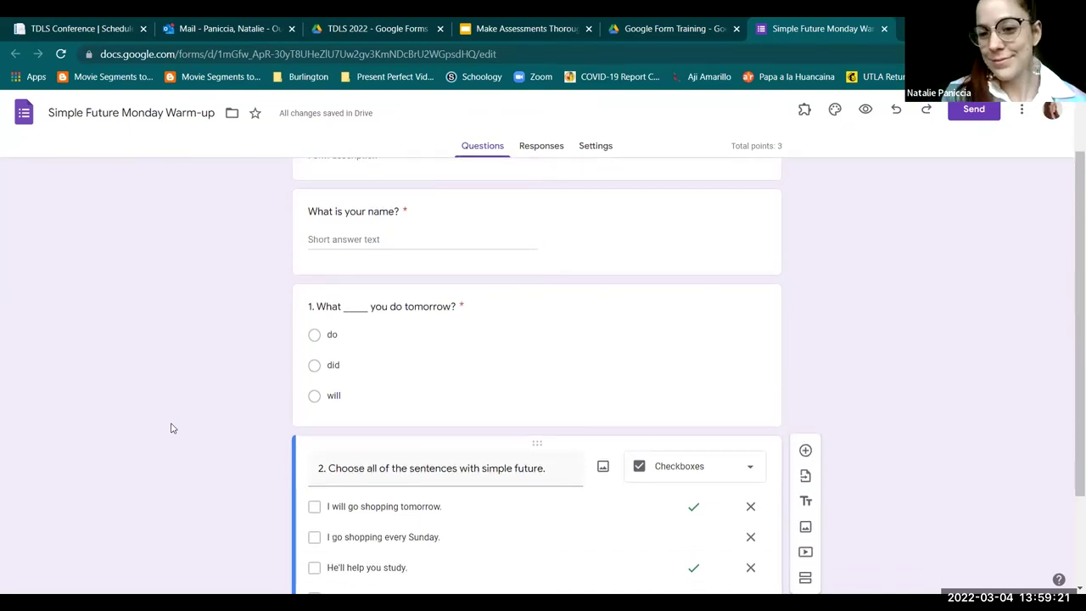
pyautogui.scroll(-3, 218, 472)
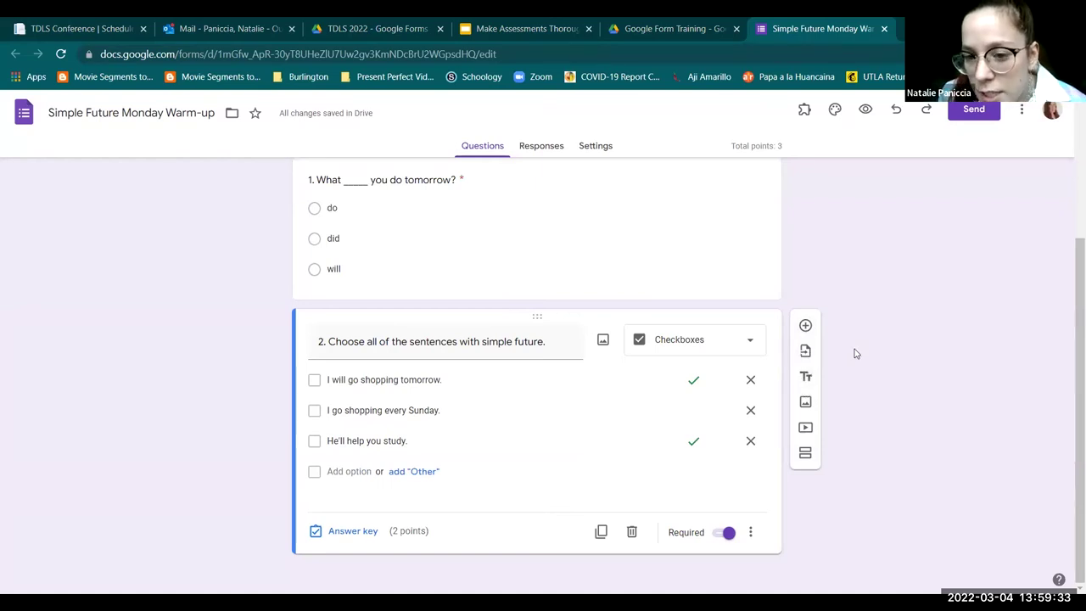
pyautogui.click(805, 351)
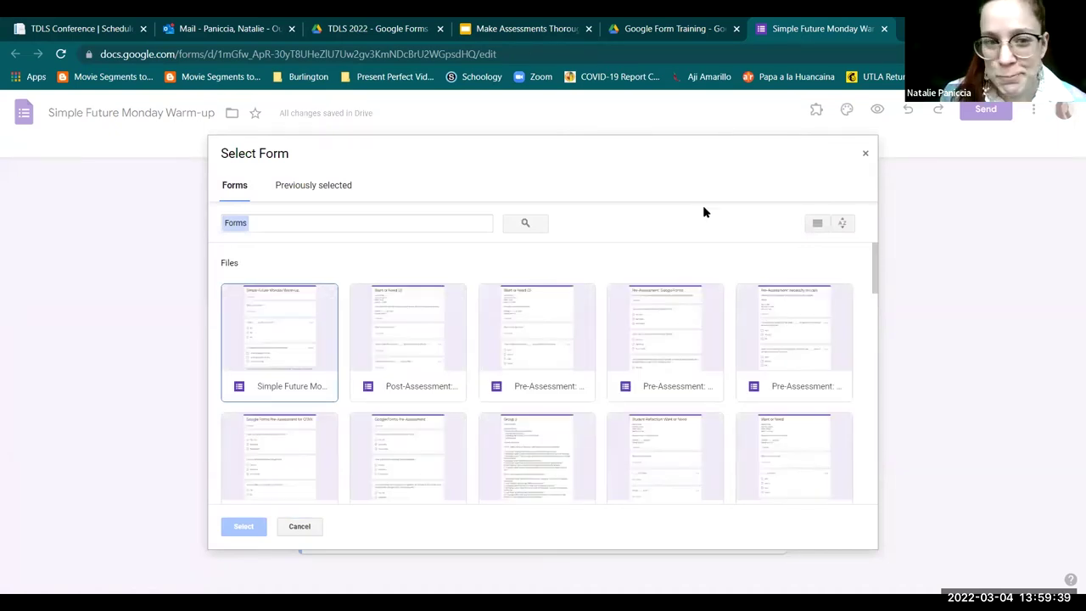
pyautogui.click(865, 155)
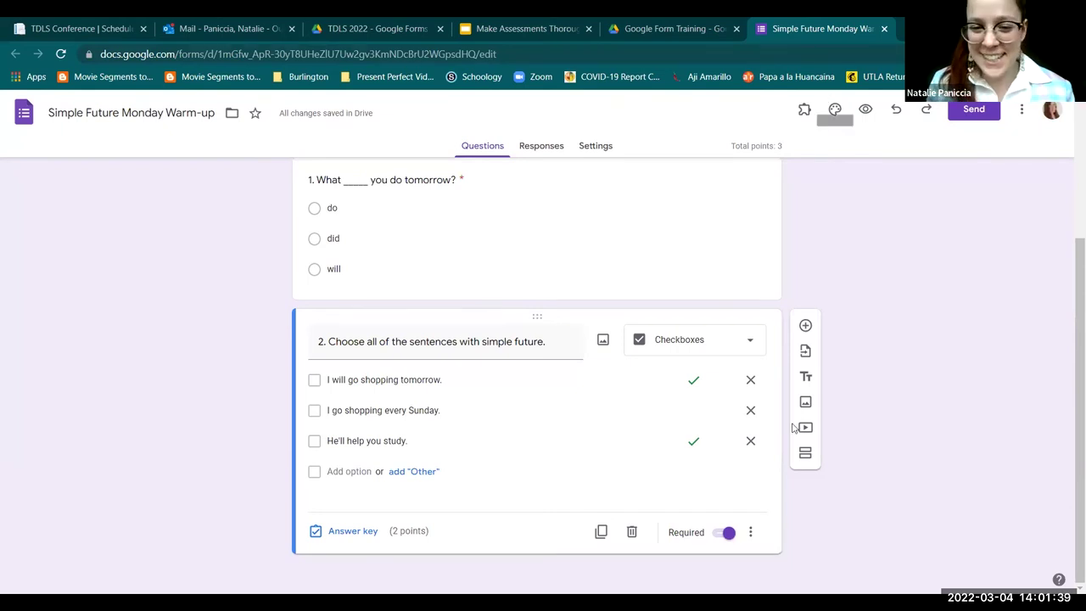
# Step: Return to the Make Assessments presentation and show slide 25, 'Turn off submissions'
pyautogui.click(524, 31)
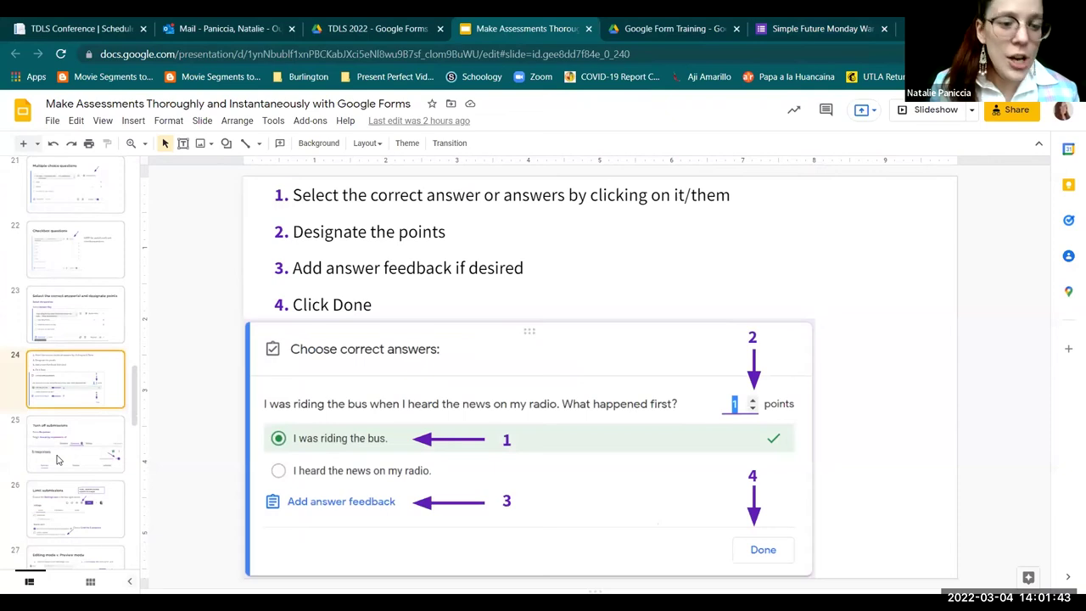
pyautogui.click(87, 454)
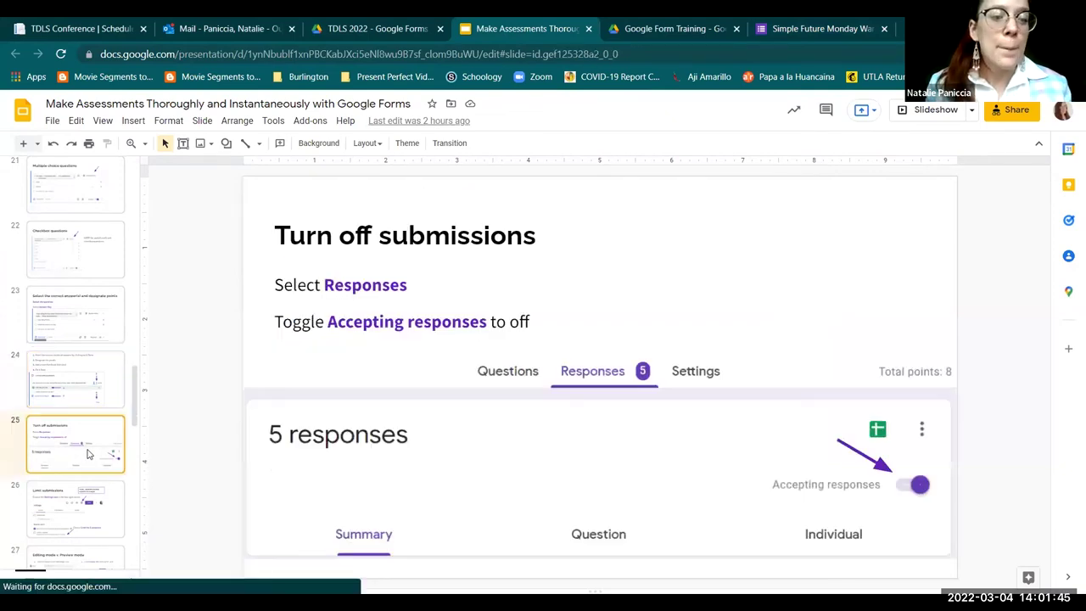
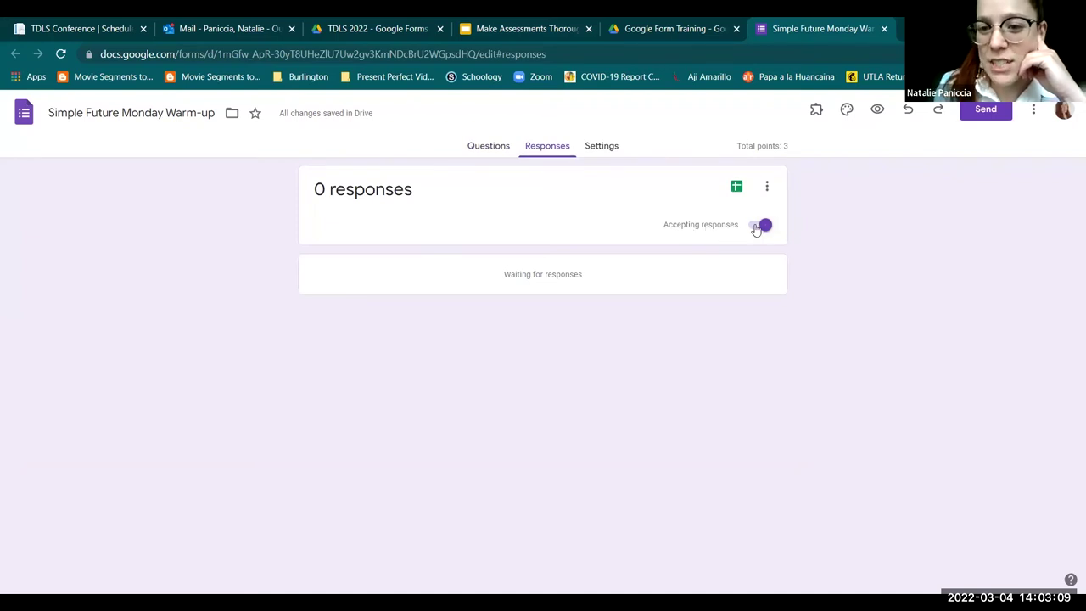
# Step: Stop the Simple Future Monday Warm-up form from accepting responses
pyautogui.click(754, 227)
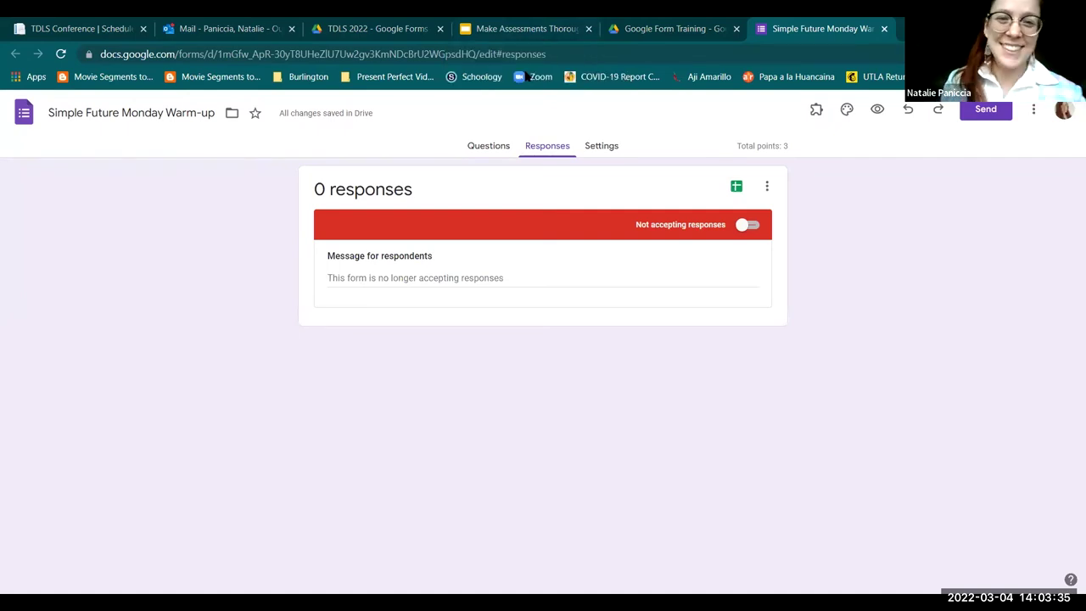
# Step: On slide 26 'Limit submissions', delete the form-toolbar screenshot and the purple arrow
pyautogui.click(502, 28)
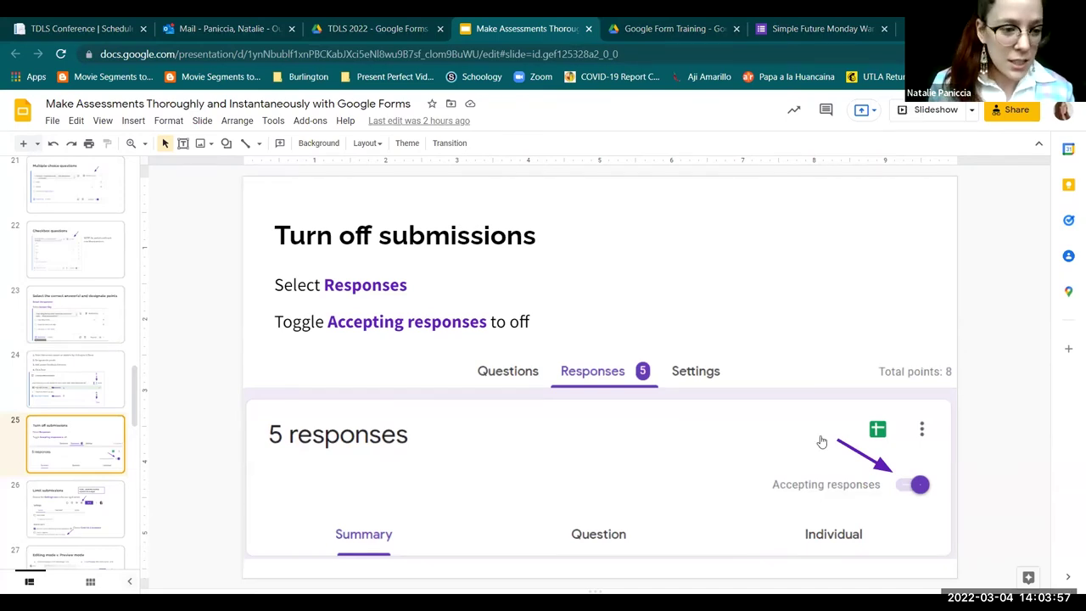
pyautogui.scroll(-2, 78, 428)
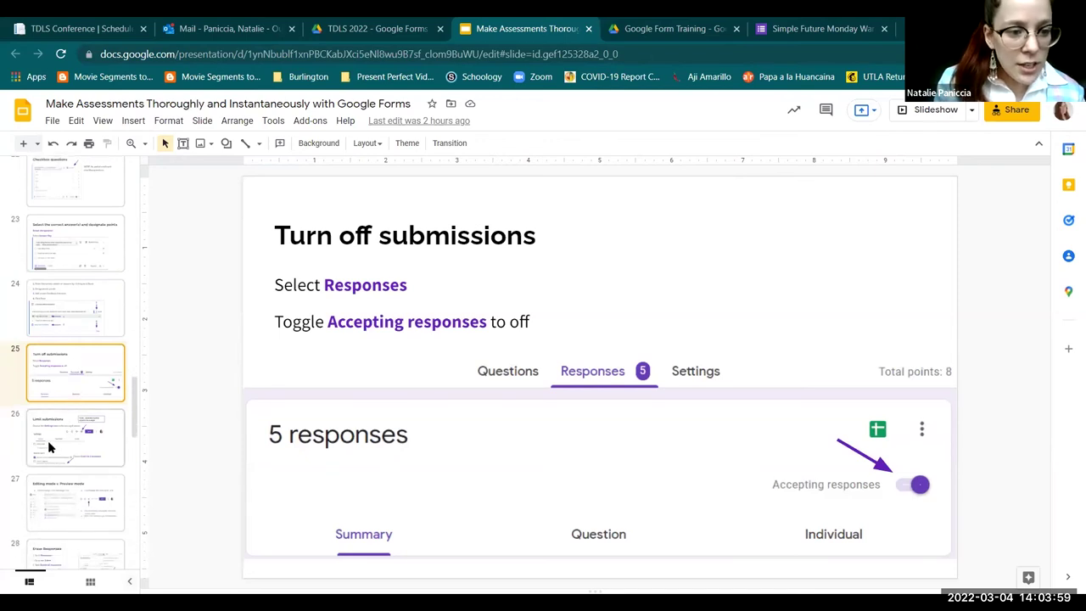
pyautogui.click(51, 449)
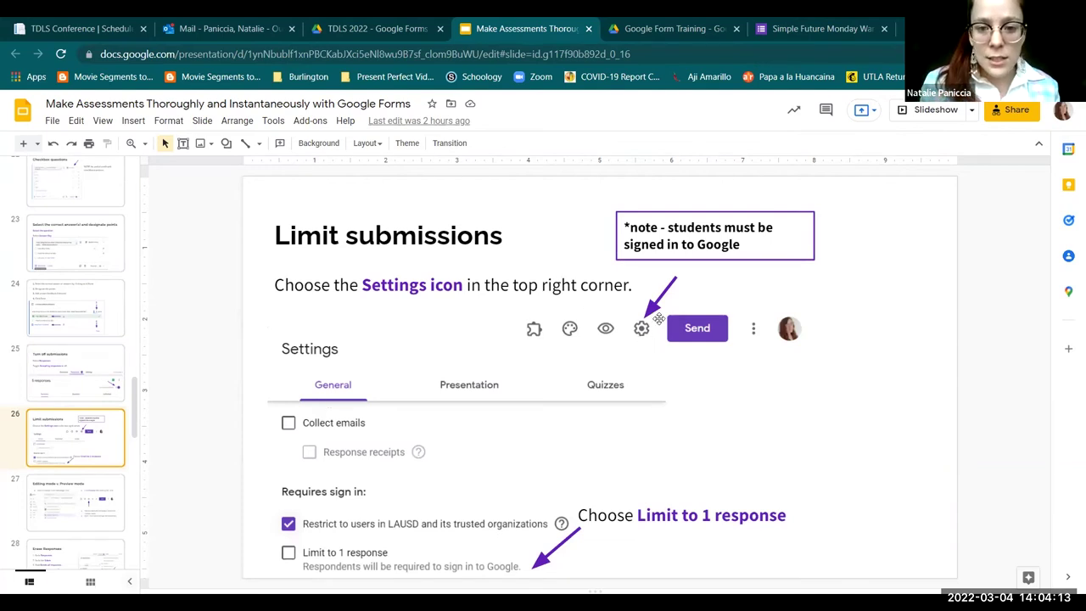
pyautogui.click(659, 319)
pyautogui.press('Delete')
pyautogui.click(655, 303)
pyautogui.press('Delete')
# Step: Delete the Settings icon instruction line, leaving the text box empty
pyautogui.click(538, 280)
pyautogui.moveTo(642, 286); pyautogui.dragTo(259, 287)
pyautogui.press('Delete')
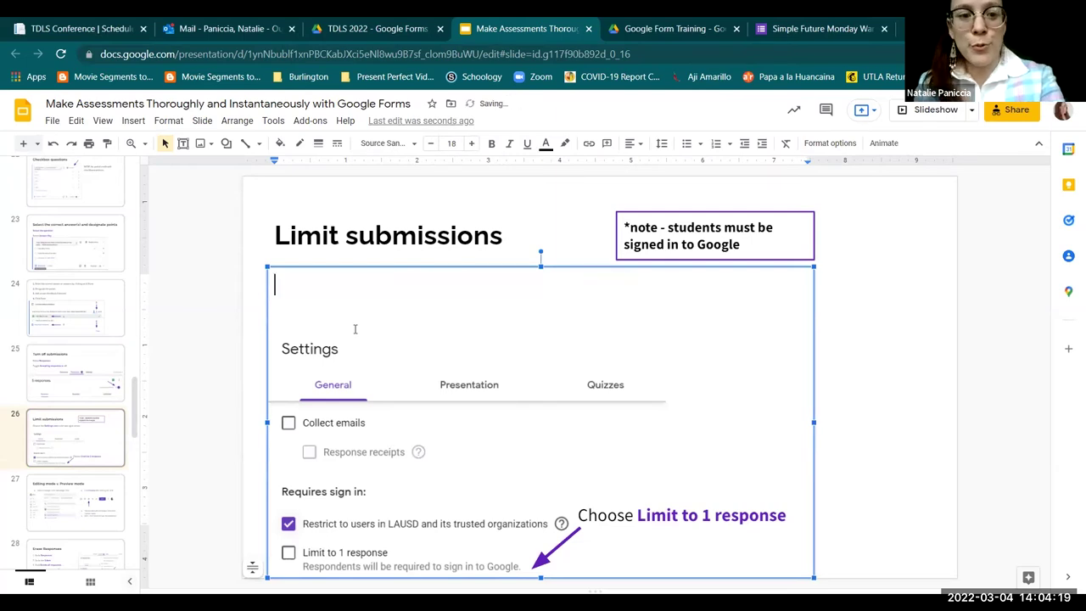
# Step: Restore the deleted line and reword it to 'Choose the Settings tab in the top right corner'
pyautogui.click(56, 145)
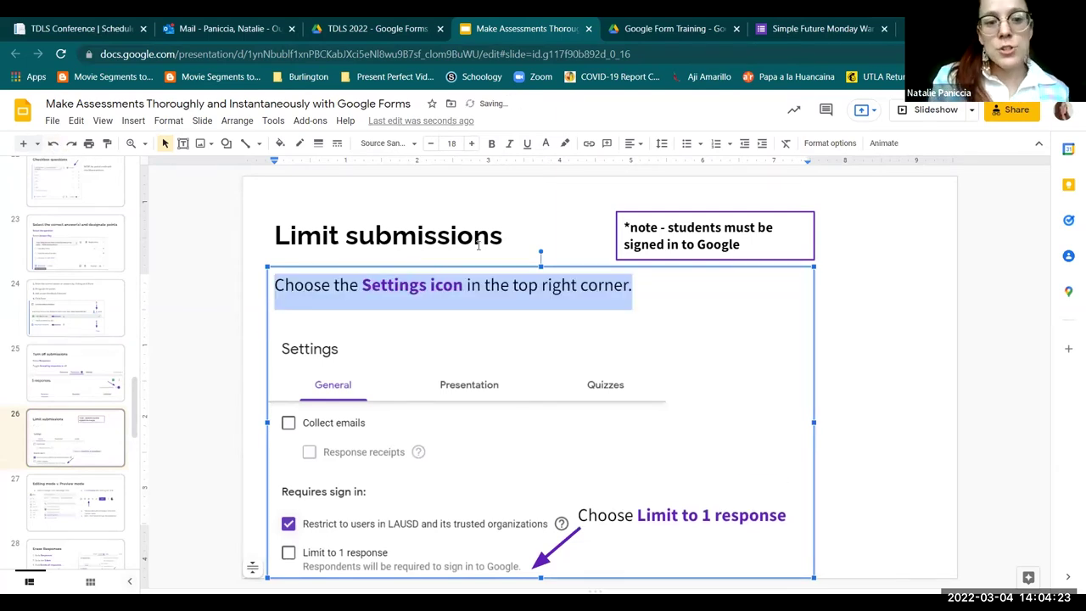
pyautogui.doubleClick(448, 285)
pyautogui.write('tab')
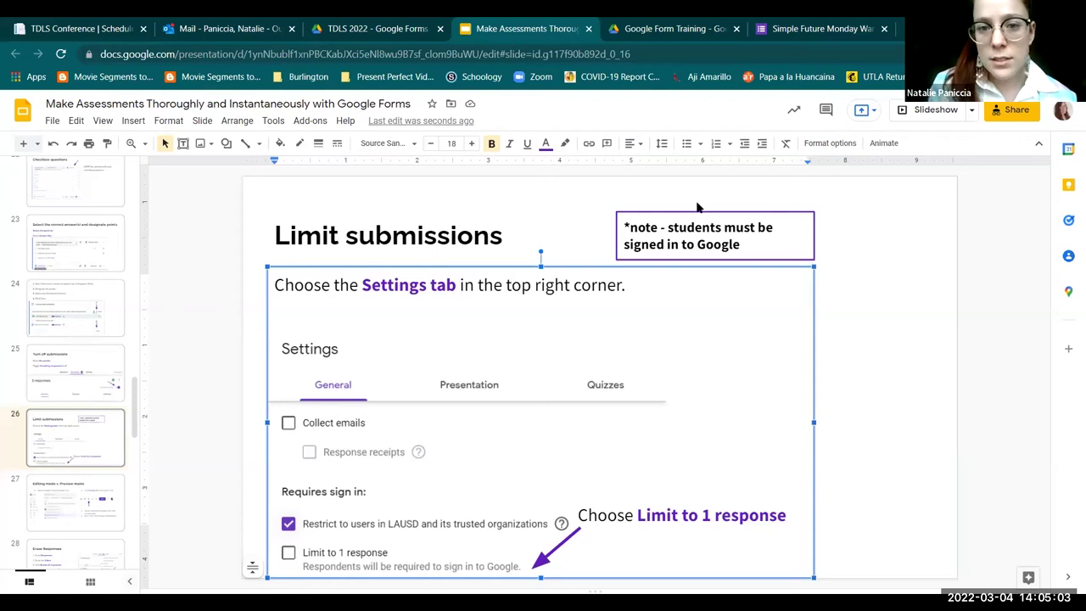
pyautogui.hotkey('ctrl', '9')
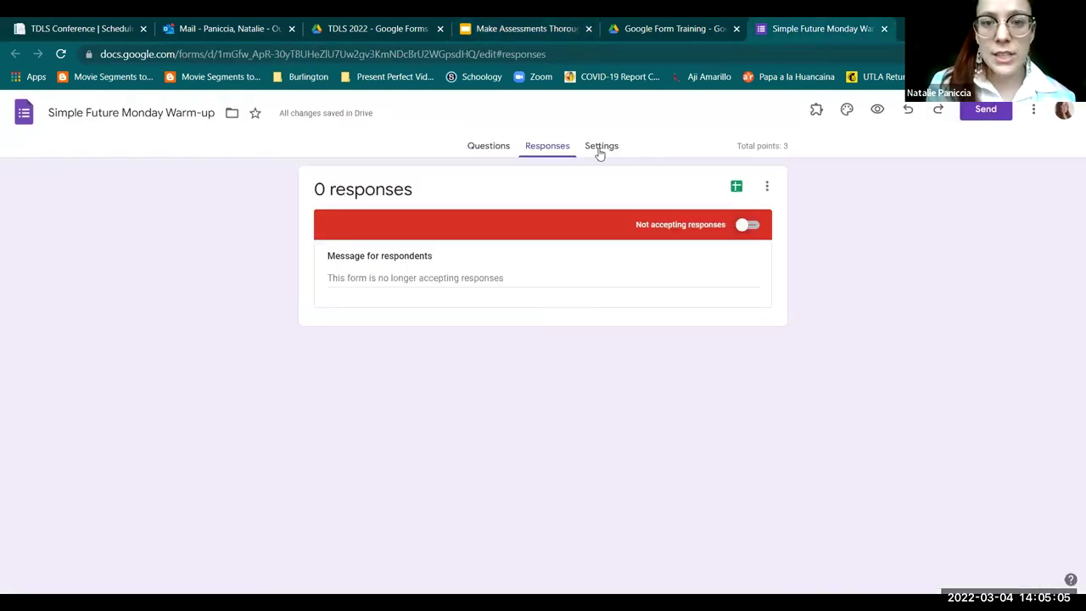
# Step: In the form's Responses settings, turn Limit to 1 response on and back off
pyautogui.click(600, 149)
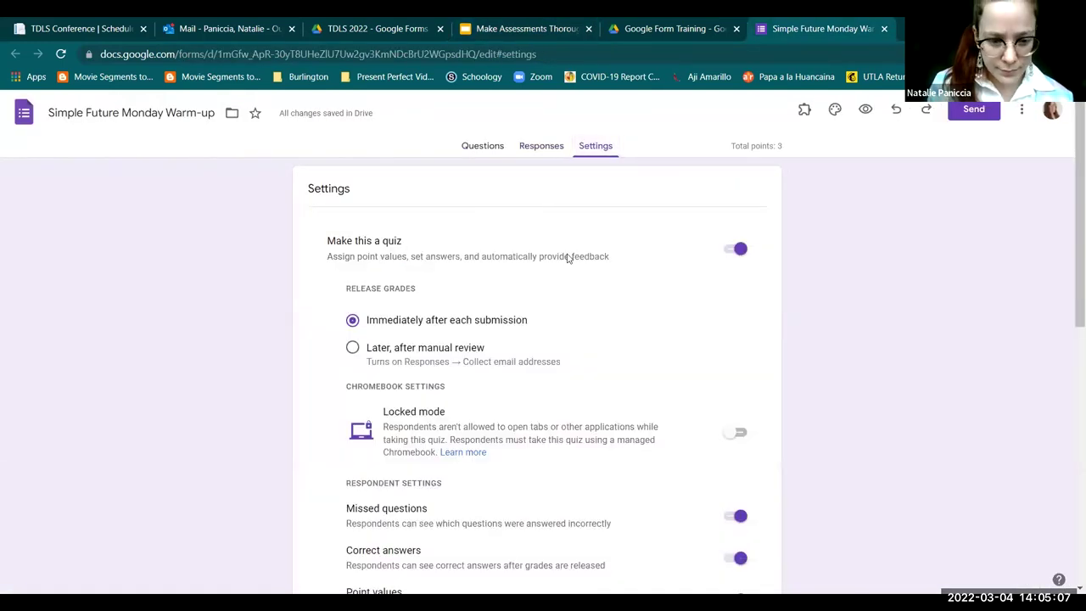
pyautogui.scroll(-3, 536, 381)
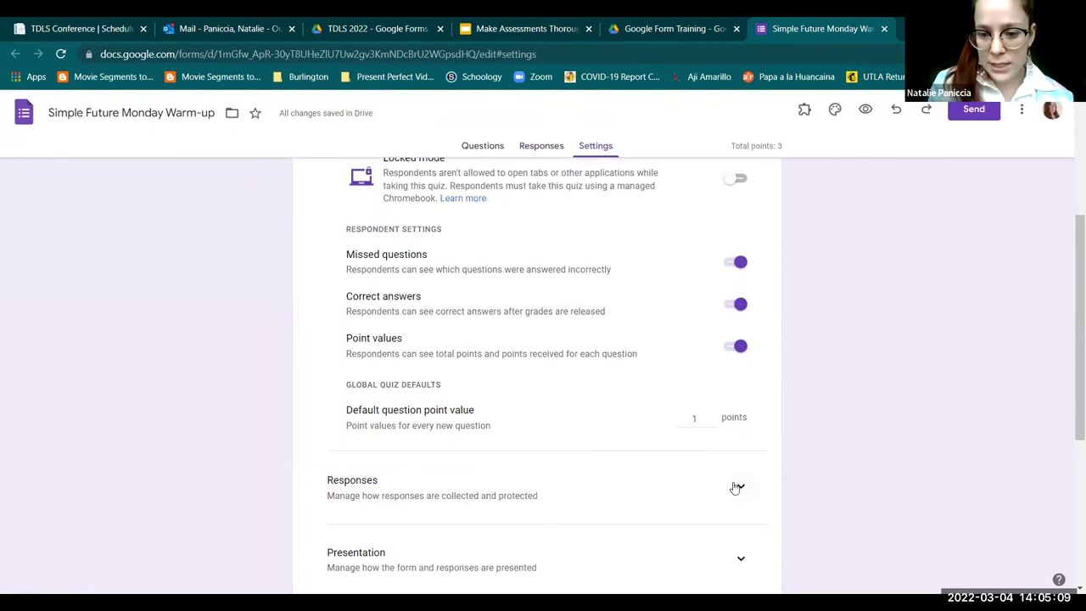
pyautogui.click(737, 487)
pyautogui.scroll(-2, 690, 482)
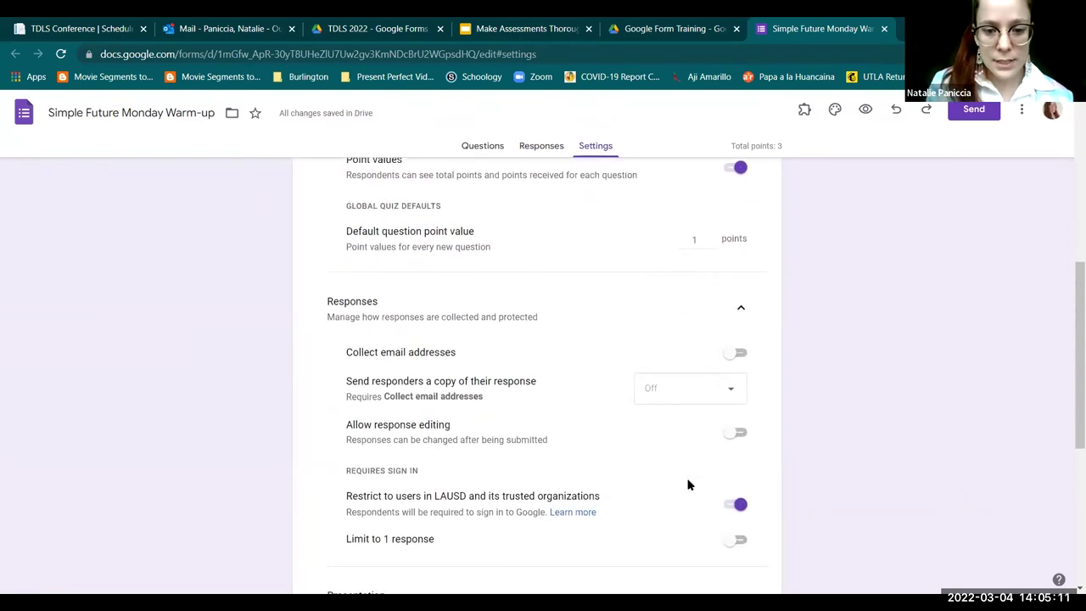
pyautogui.click(734, 539)
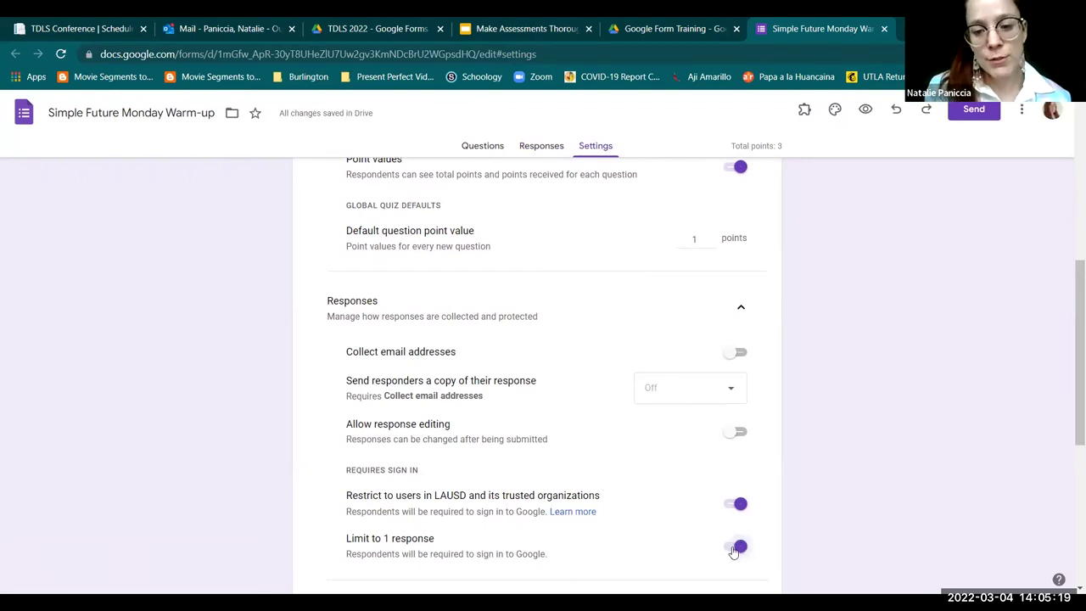
pyautogui.click(736, 544)
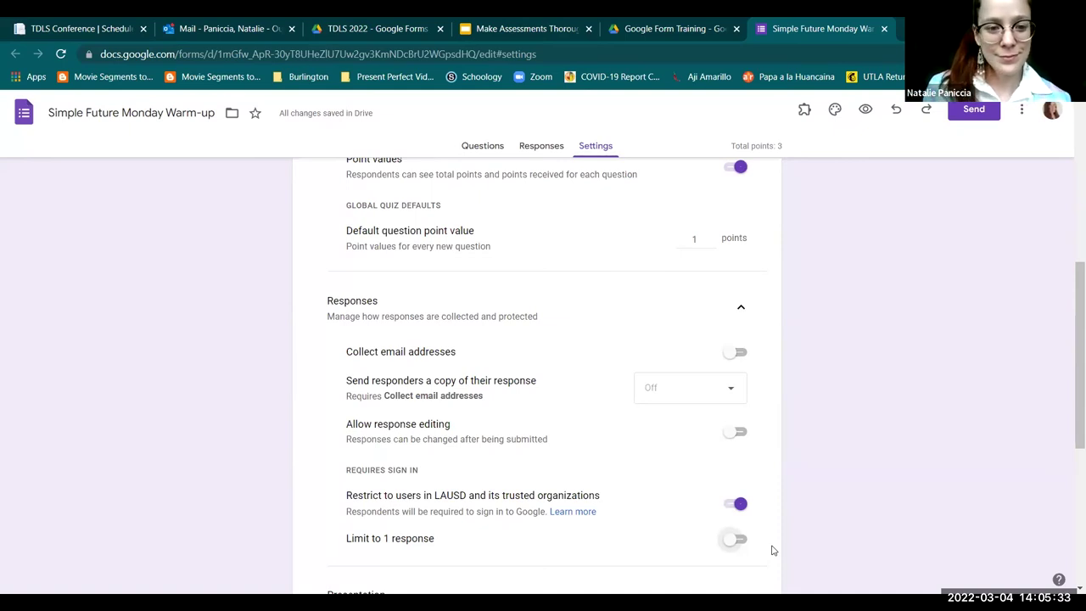
pyautogui.scroll(-1, 772, 551)
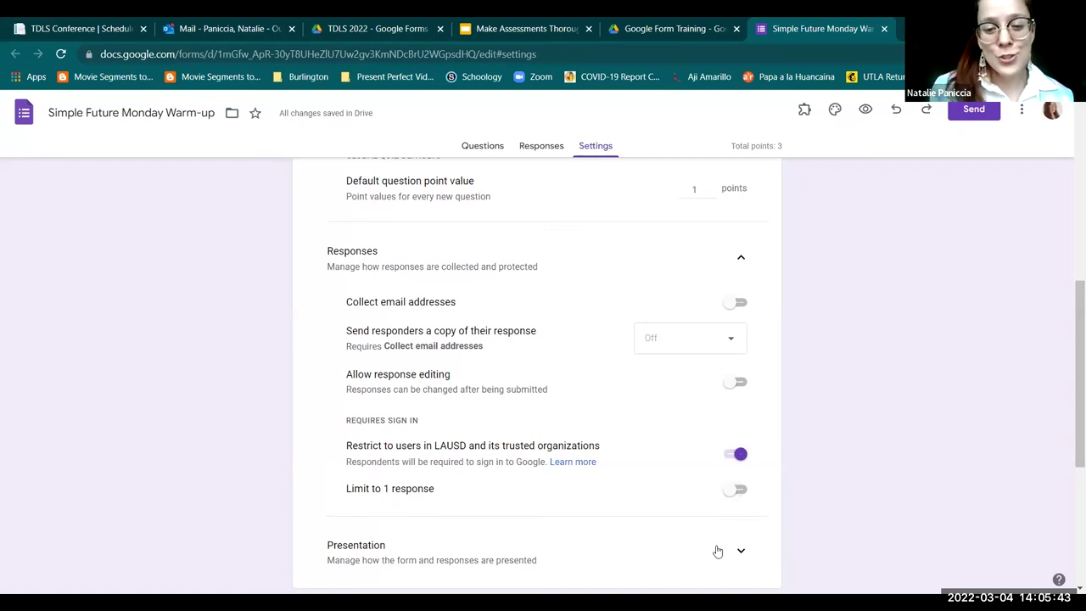
pyautogui.click(342, 28)
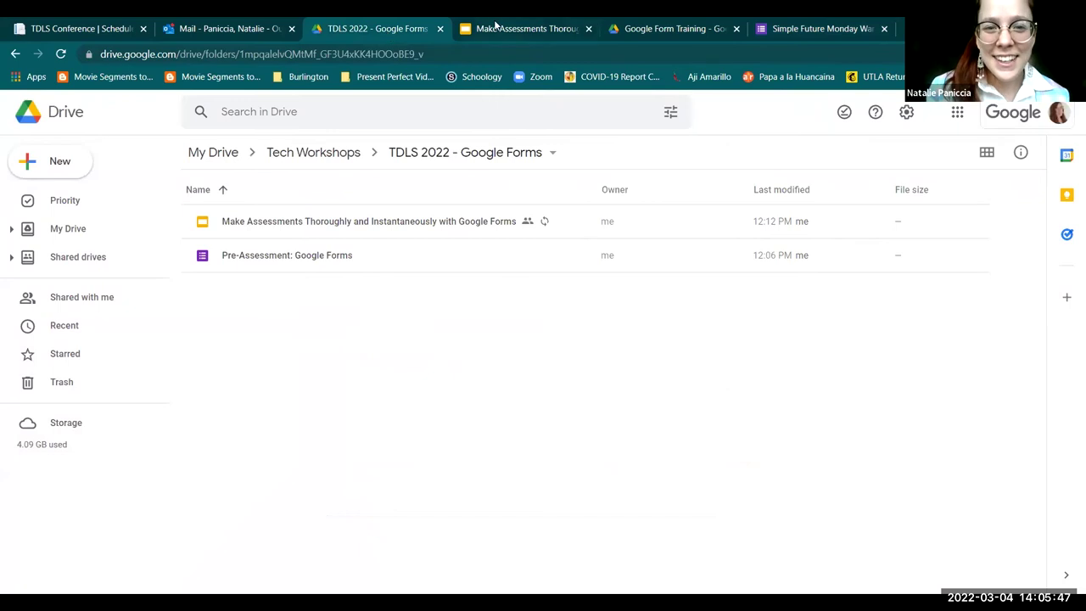
# Step: In the Make Assessments presentation, go to the Editing mode v. Preview mode slide
pyautogui.click(495, 25)
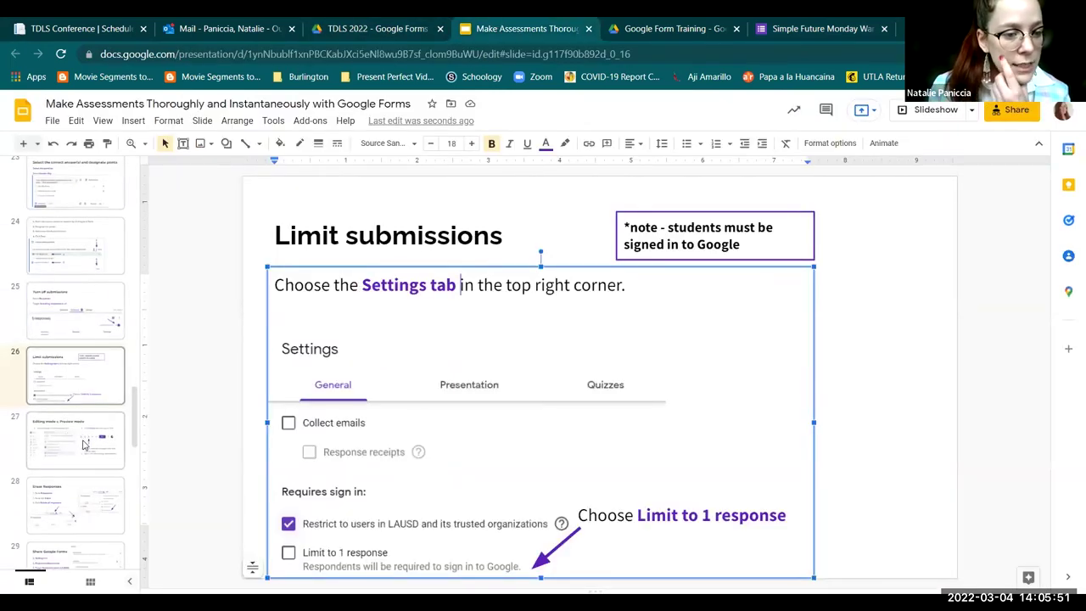
pyautogui.click(85, 443)
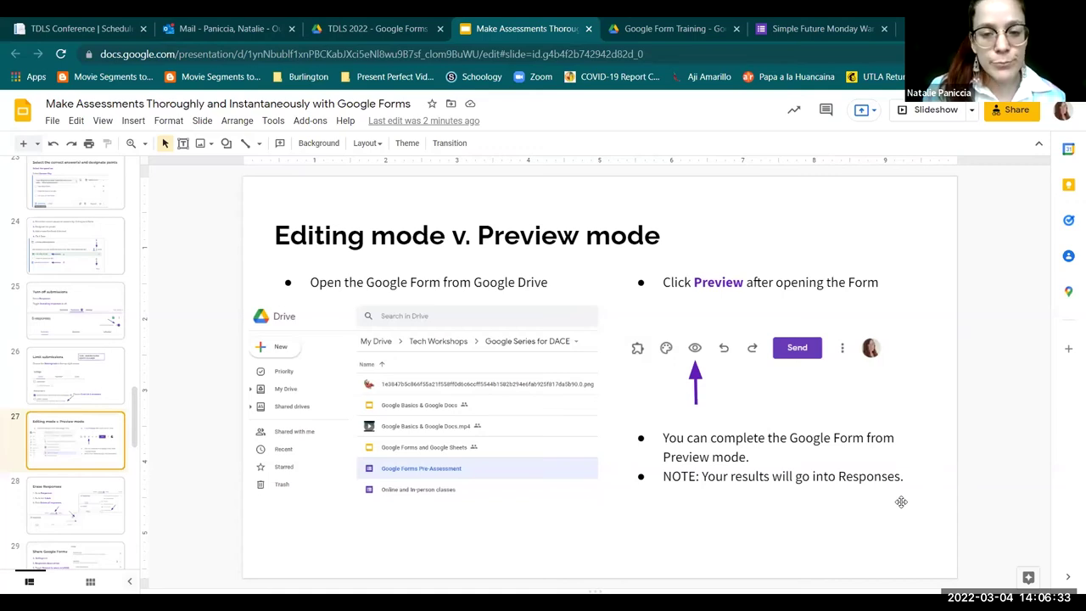
# Step: Resume collecting responses on the warm-up form and open its respondent preview
pyautogui.click(794, 30)
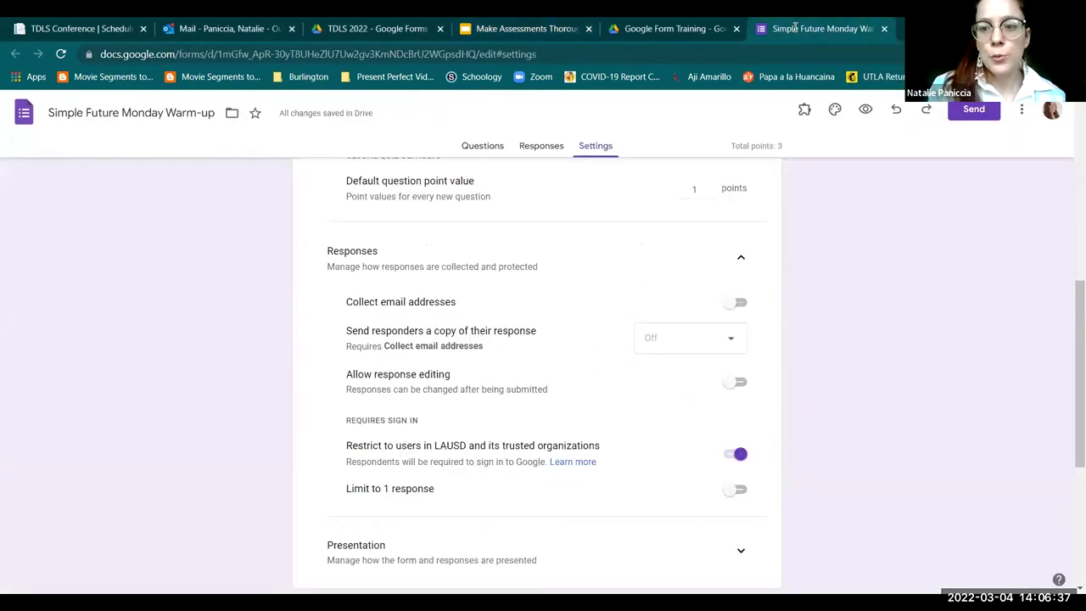
pyautogui.click(865, 110)
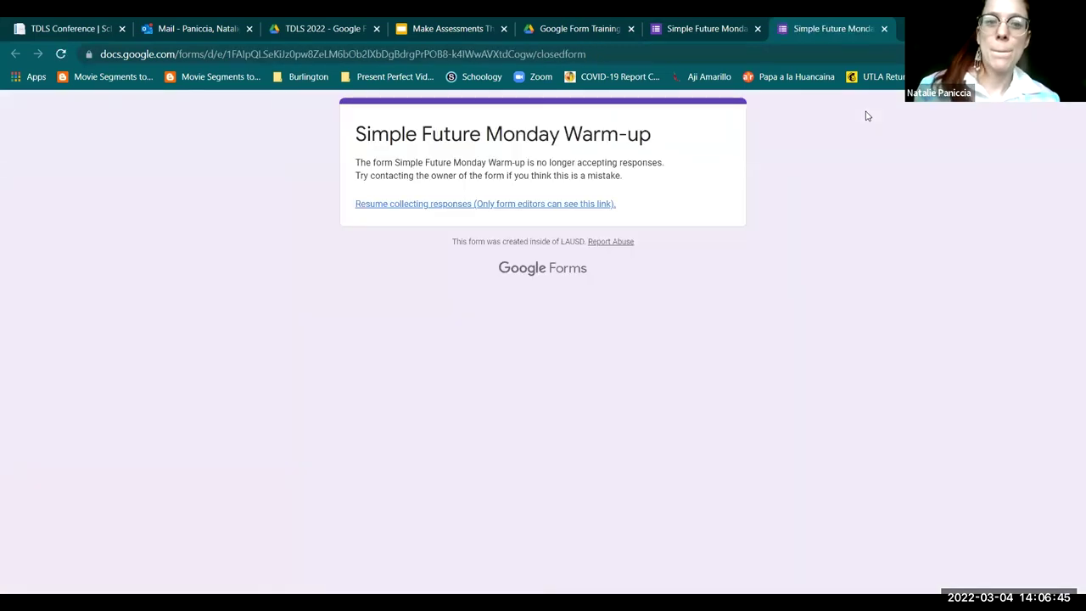
pyautogui.click(561, 211)
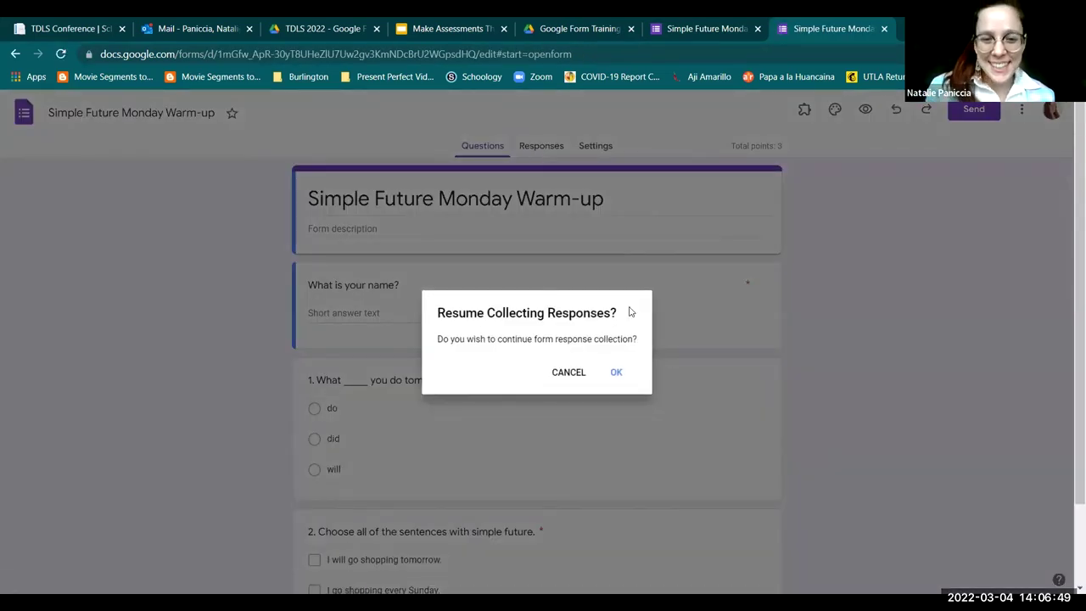
pyautogui.press('Return')
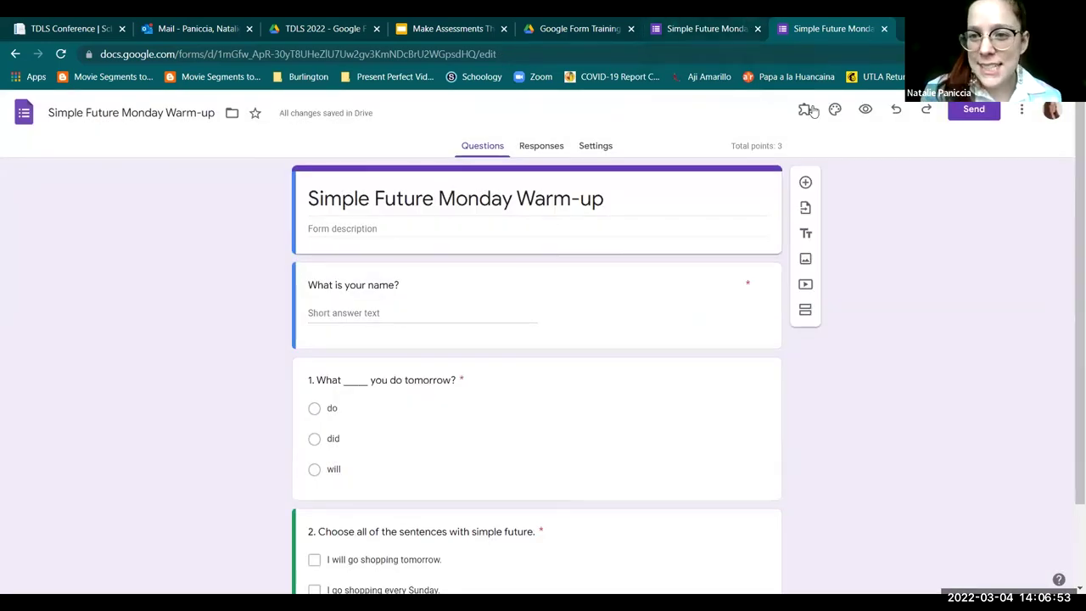
pyautogui.click(861, 110)
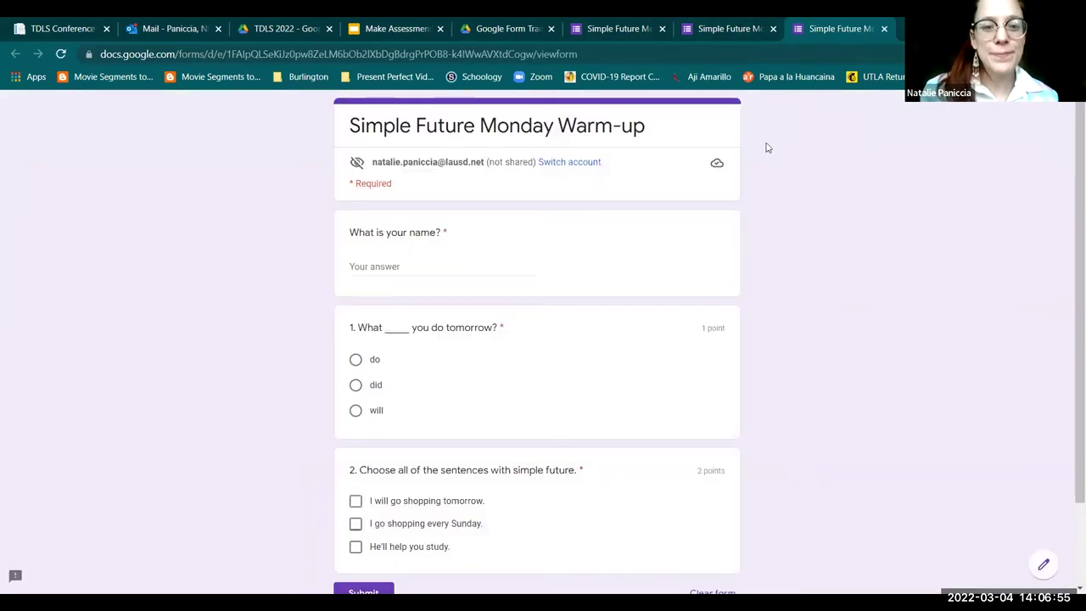
# Step: Enter a respondent name, choose 'will', tick 'I will go shopping tomorrow.' and 'He'll help you study.', then submit
pyautogui.click(461, 276)
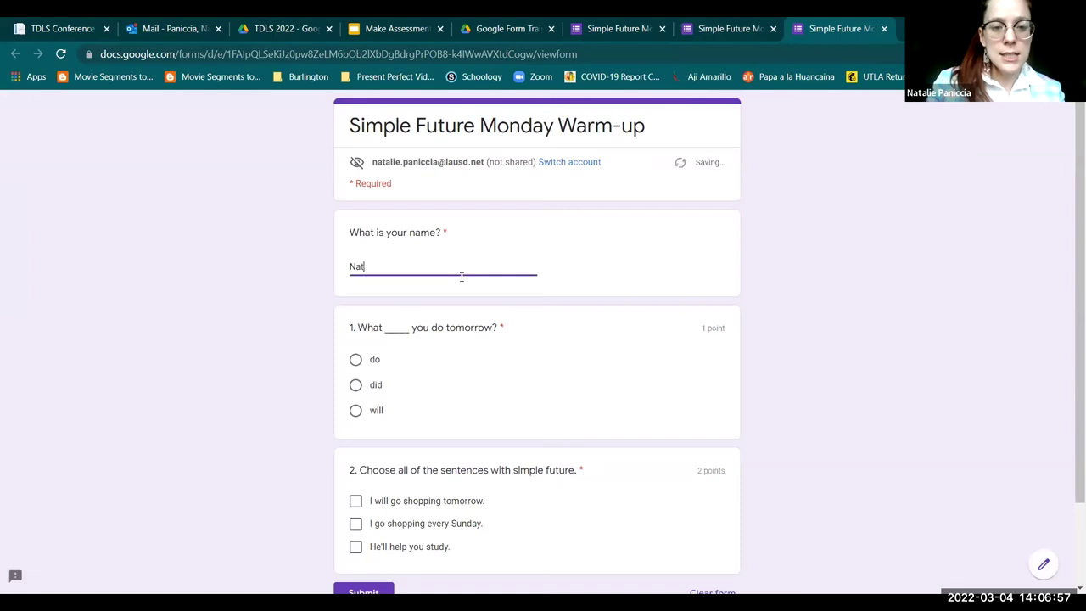
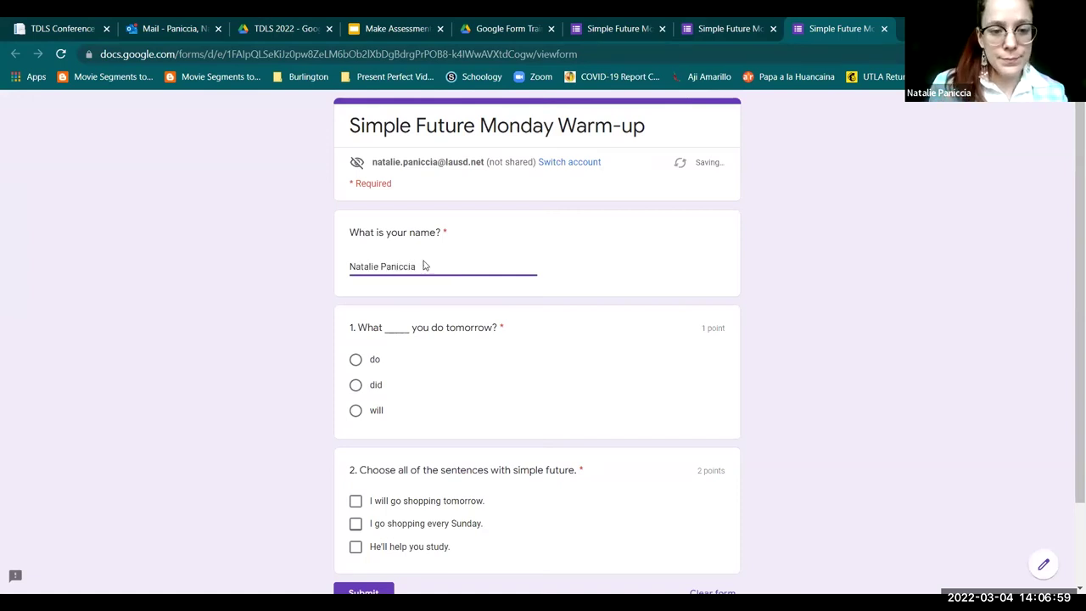
pyautogui.click(355, 412)
pyautogui.scroll(-2, 355, 406)
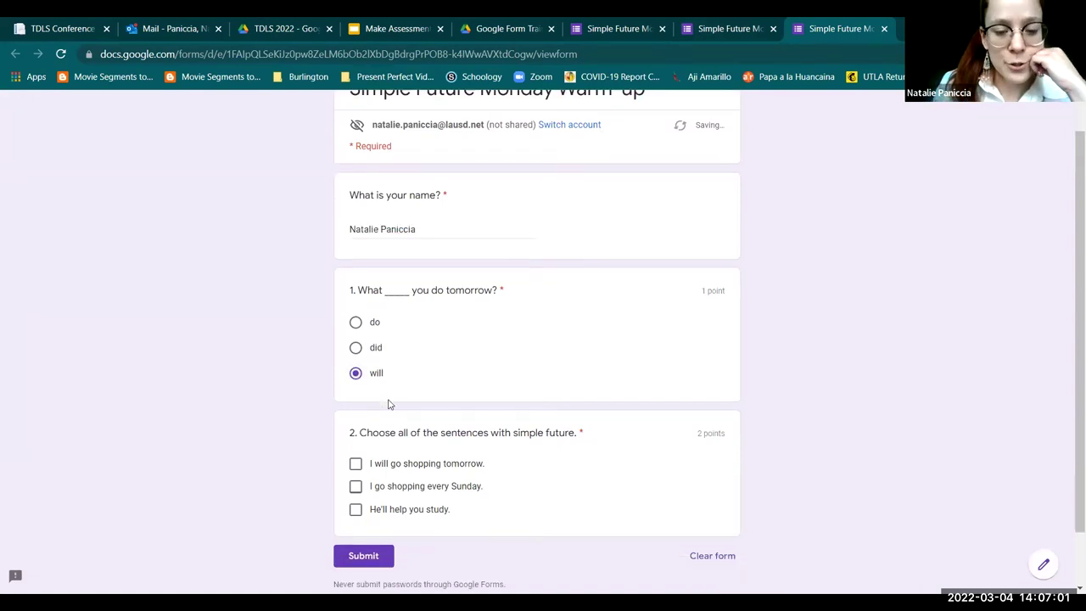
pyautogui.click(353, 400)
pyautogui.click(356, 447)
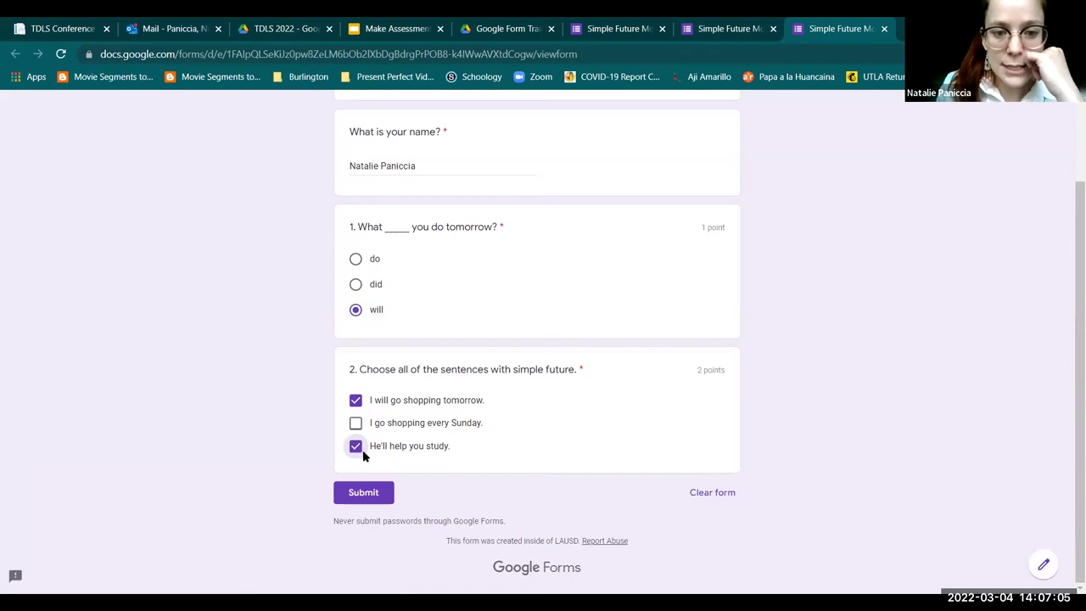
pyautogui.click(363, 491)
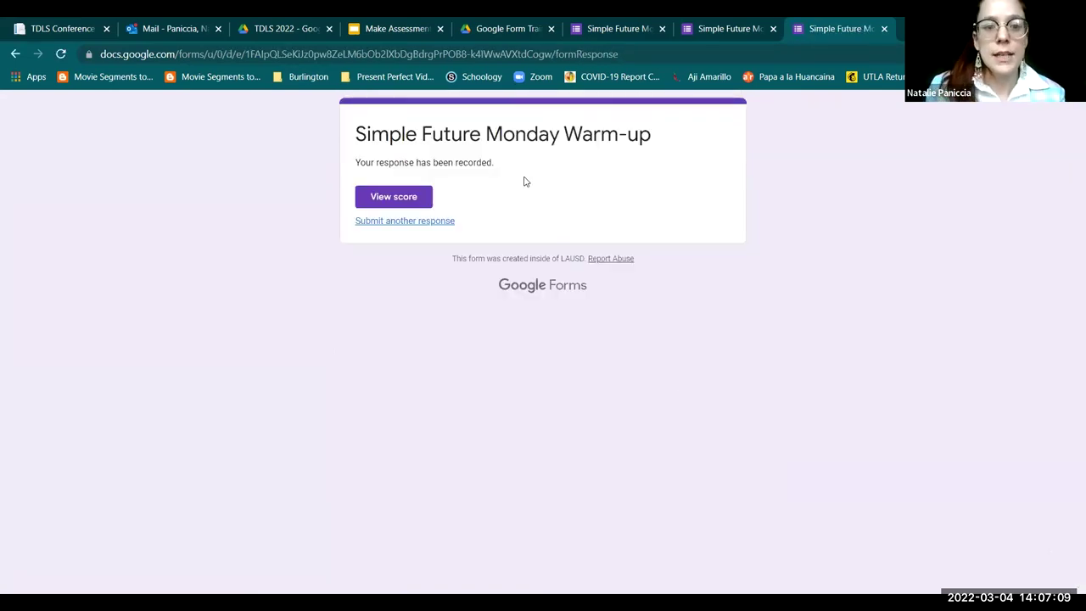
# Step: Open the submitted response's score page showing 3/3 points, all answers correct
pyautogui.click(404, 205)
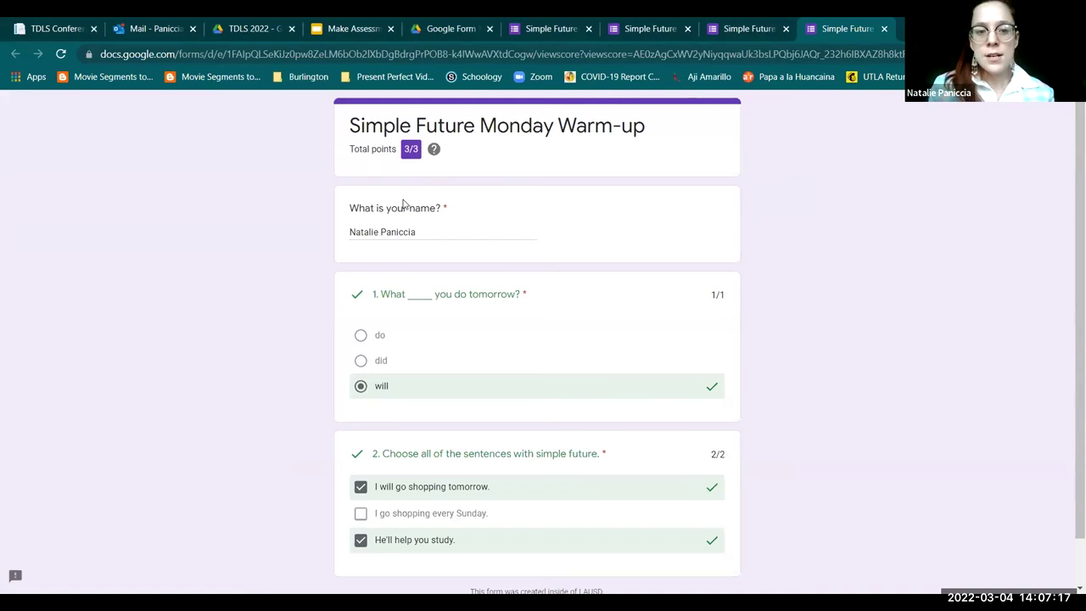
pyautogui.scroll(-1, 438, 368)
pyautogui.scroll(1, 439, 368)
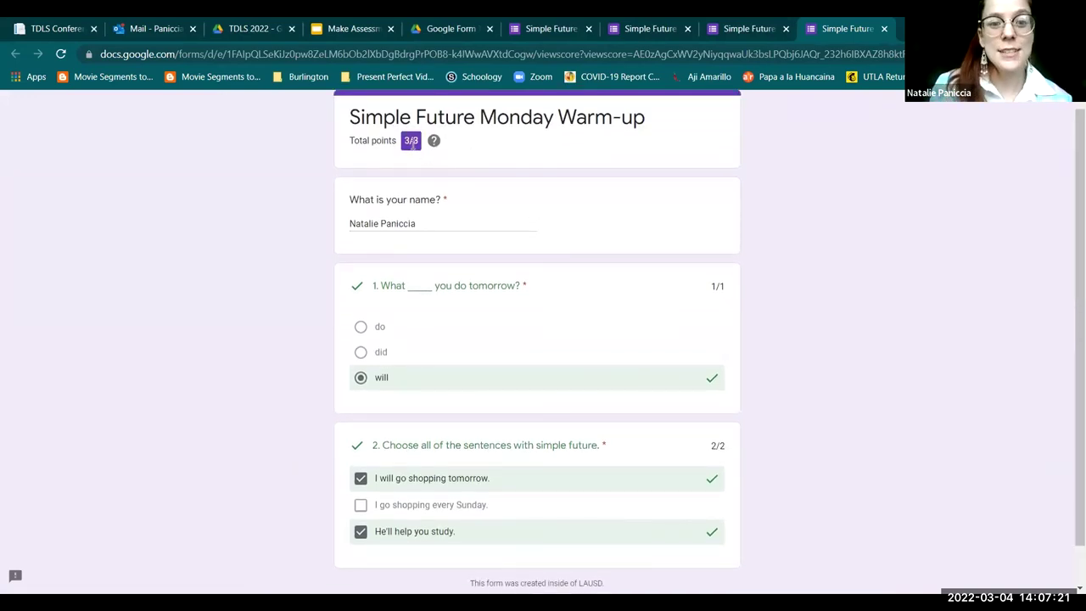
pyautogui.moveTo(433, 140)
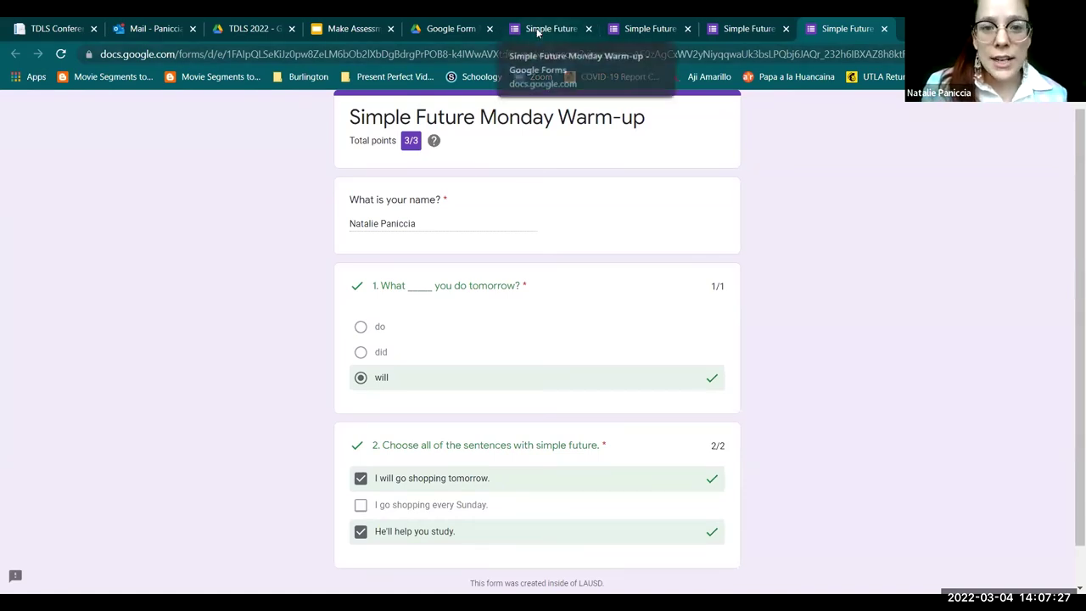
# Step: Back in the form editor, view the Responses summary: 1 response averaging 3/3 points
pyautogui.click(537, 32)
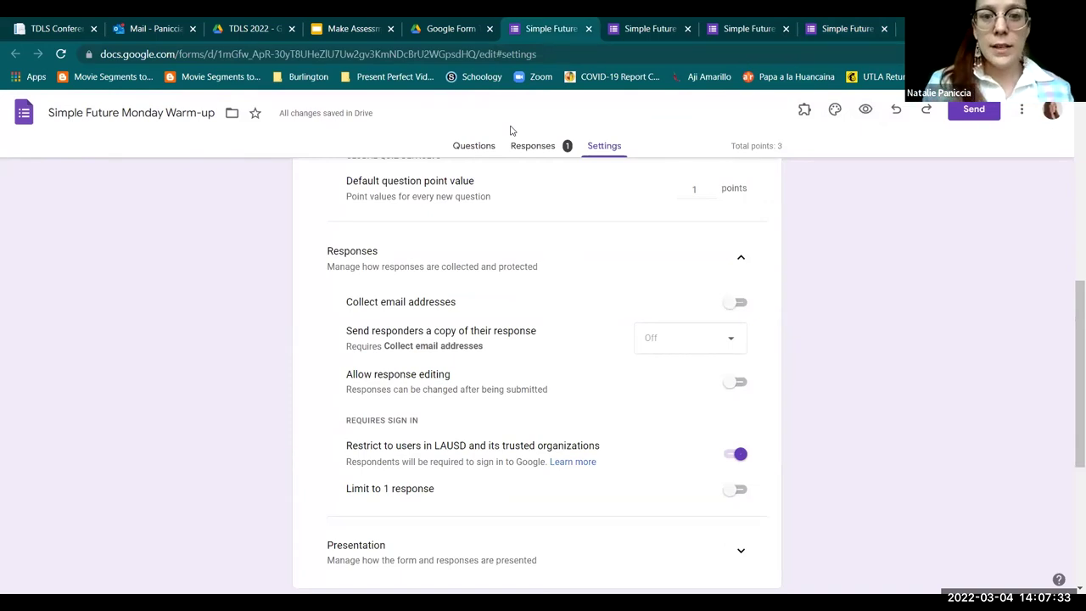
pyautogui.click(533, 145)
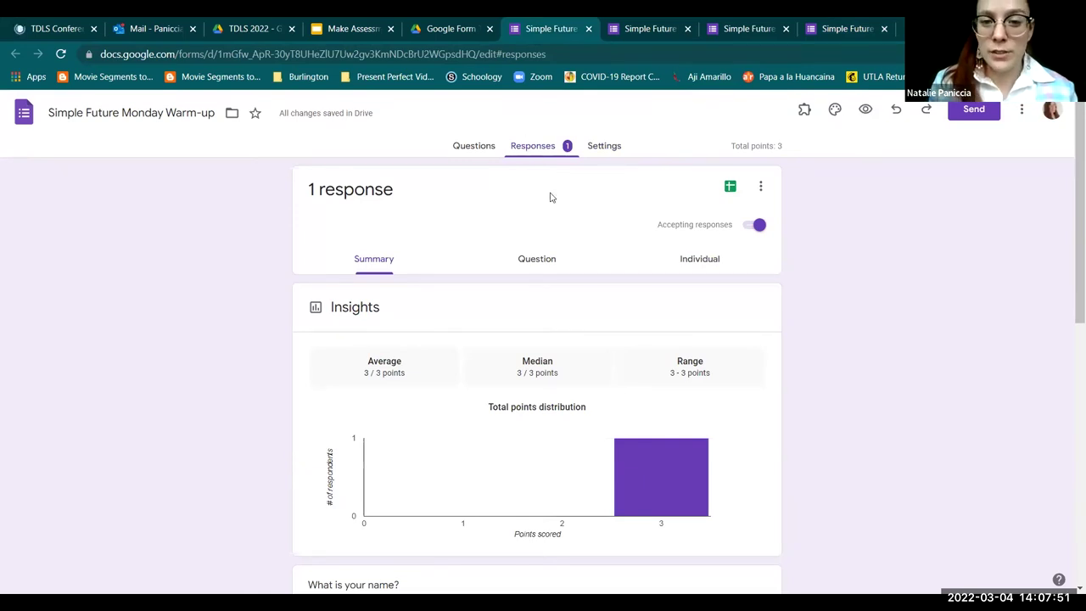
pyautogui.scroll(-1, 549, 218)
pyautogui.scroll(-1, 550, 218)
pyautogui.scroll(2, 547, 215)
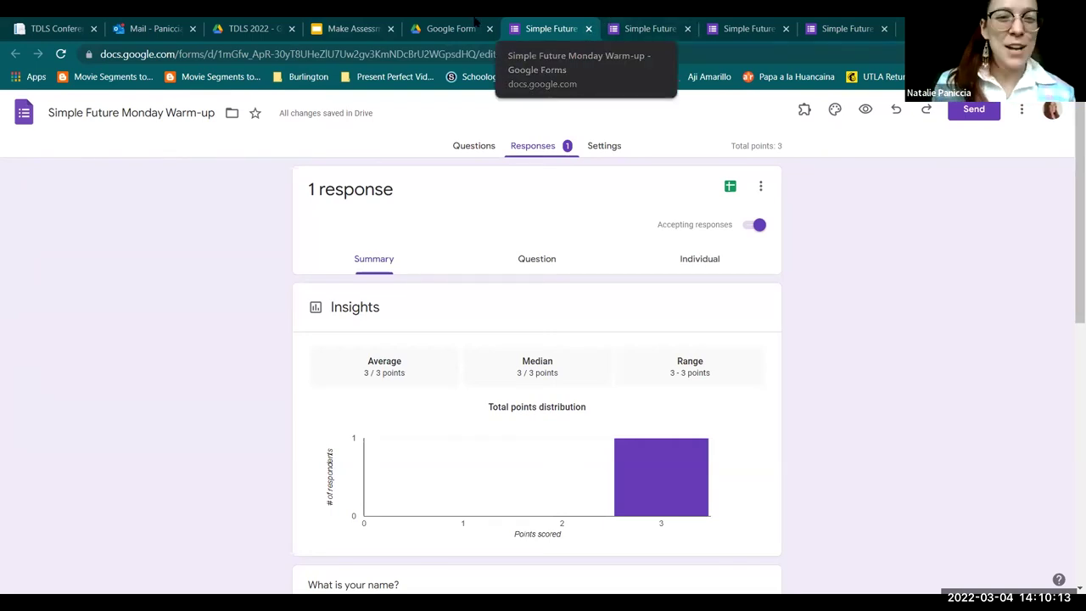
pyautogui.click(370, 22)
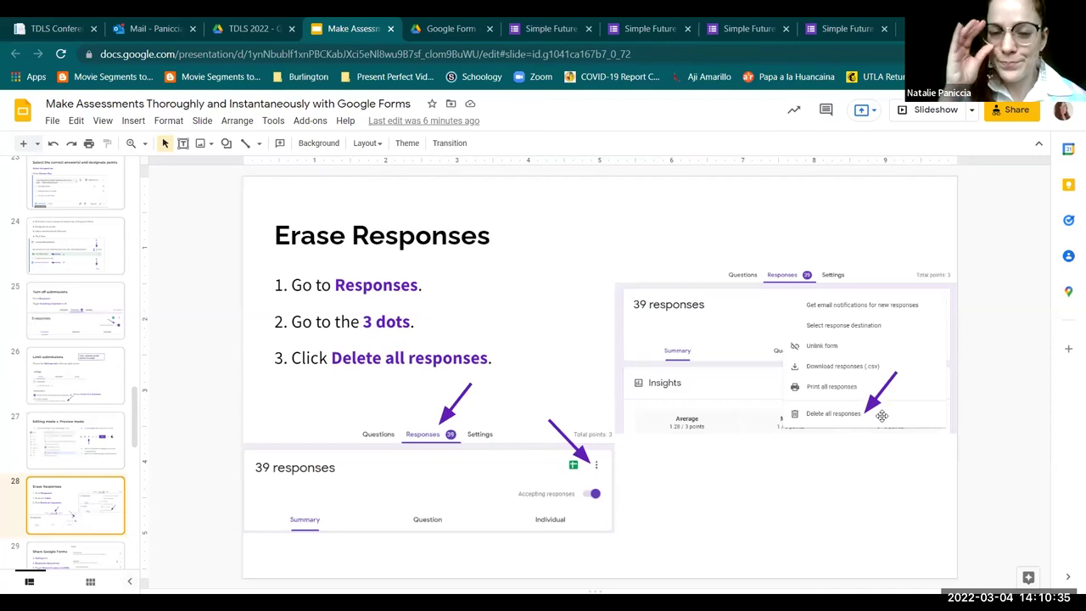
pyautogui.click(542, 28)
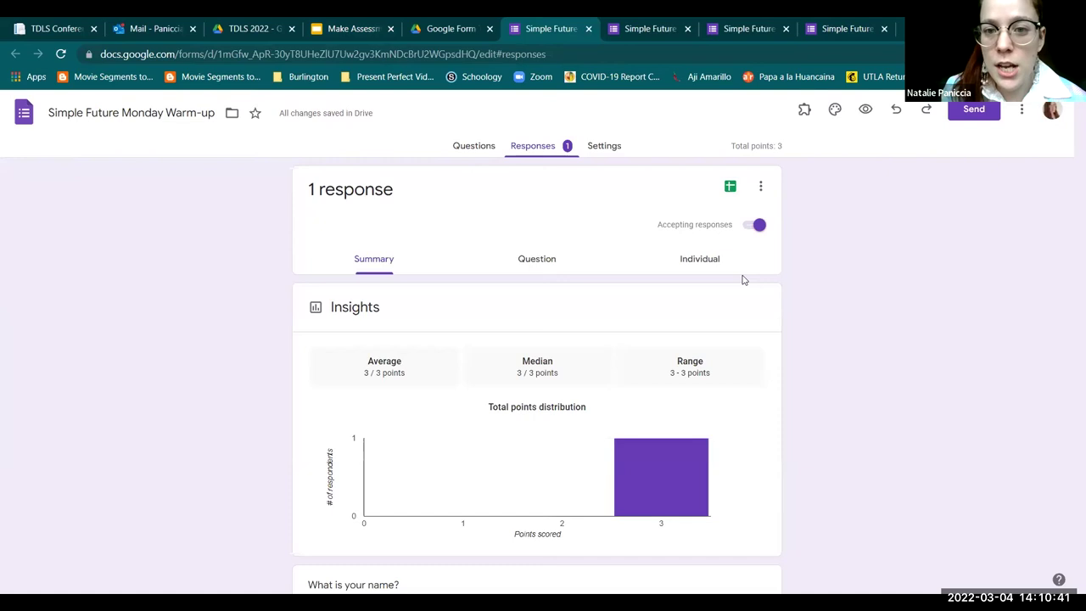
# Step: Delete all of the warm-up form's responses, bringing it to 0 responses
pyautogui.click(761, 188)
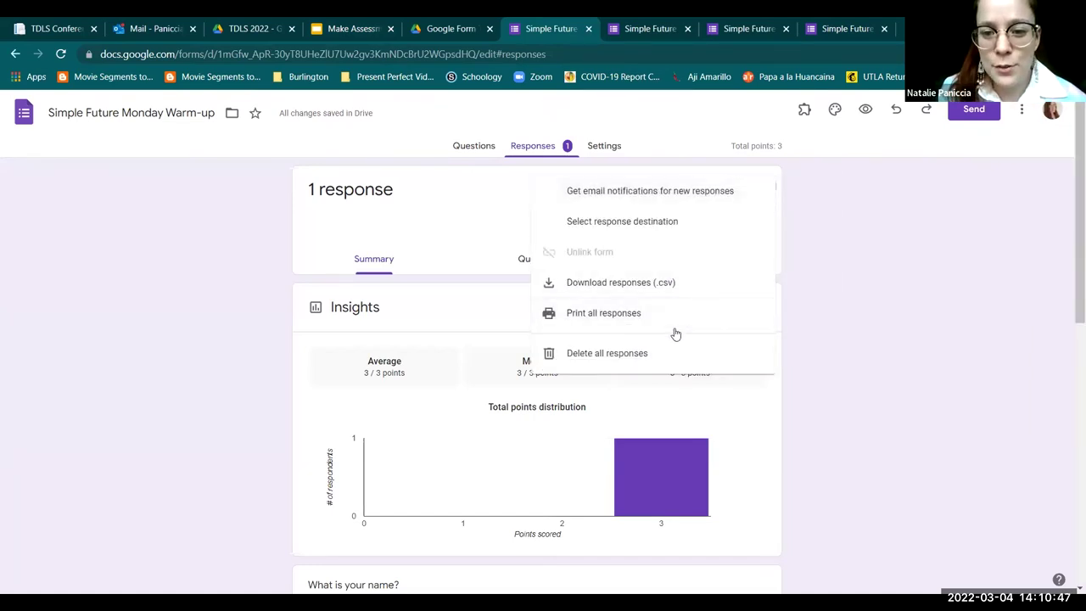
pyautogui.click(628, 356)
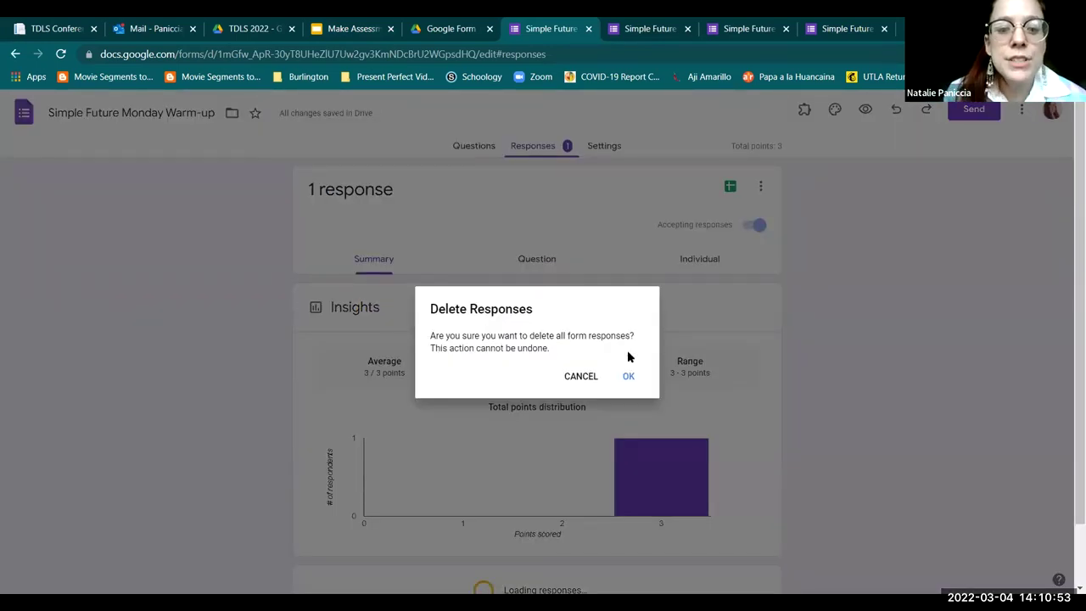
pyautogui.click(628, 376)
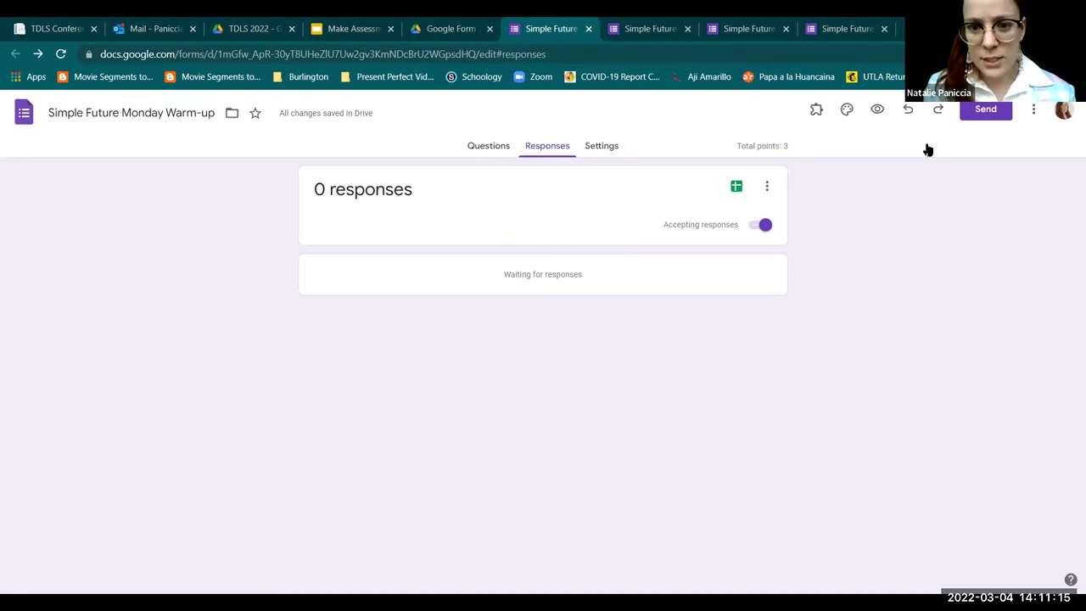
# Step: Check the response and form options menus on the 0-response warm-up form, then return to the Slides presentation
pyautogui.click(767, 186)
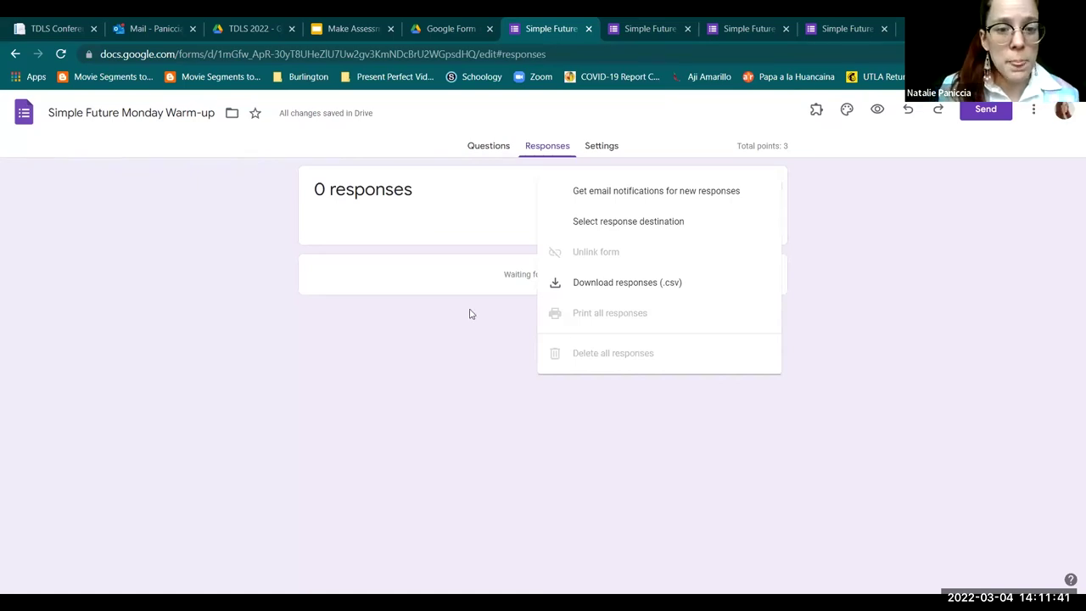
pyautogui.click(510, 153)
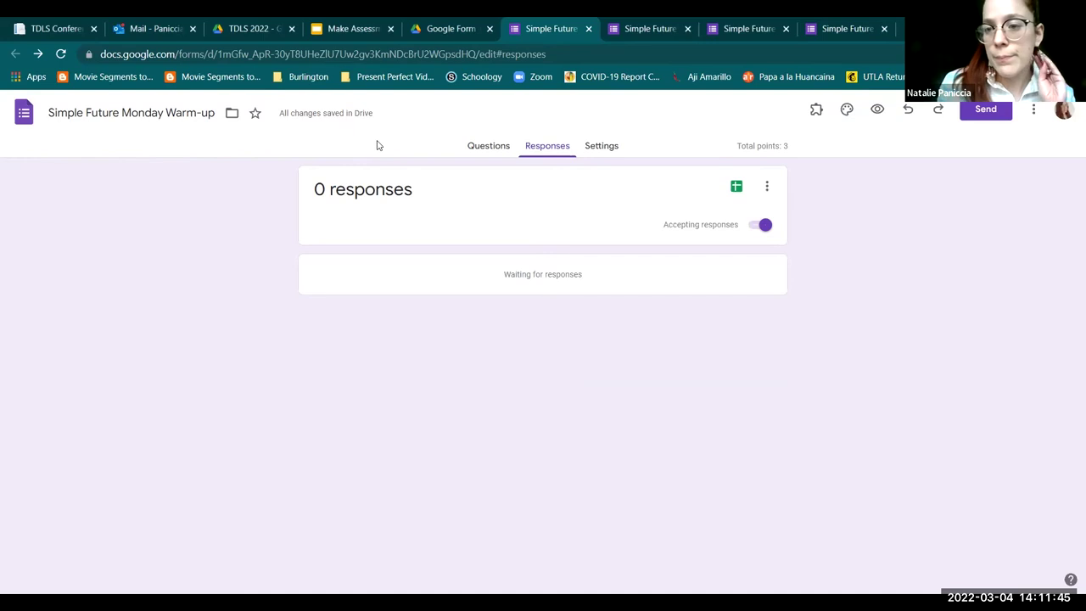
pyautogui.click(1034, 112)
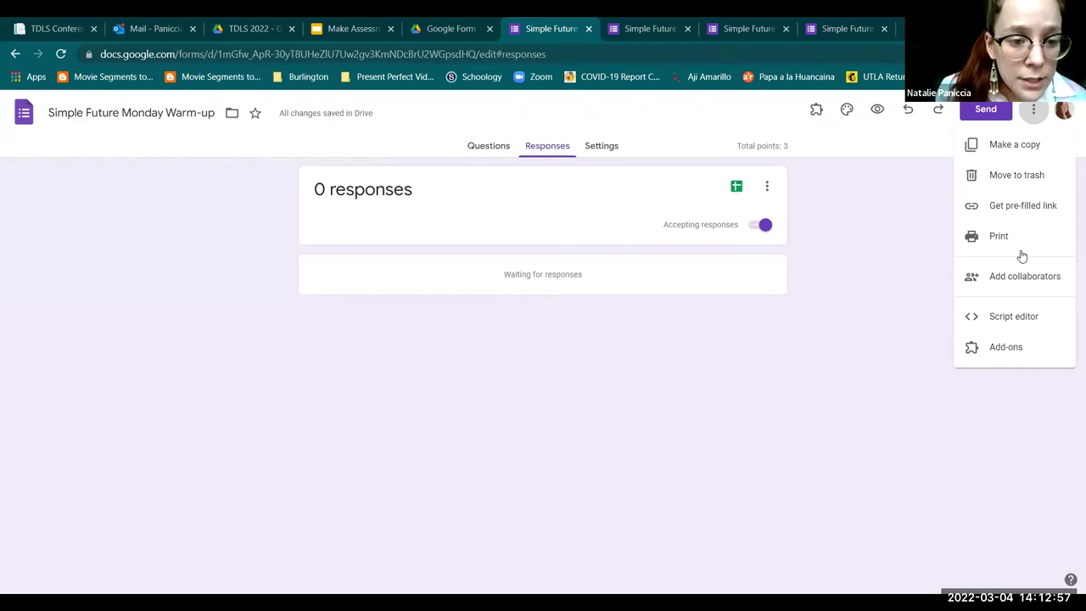
pyautogui.click(350, 27)
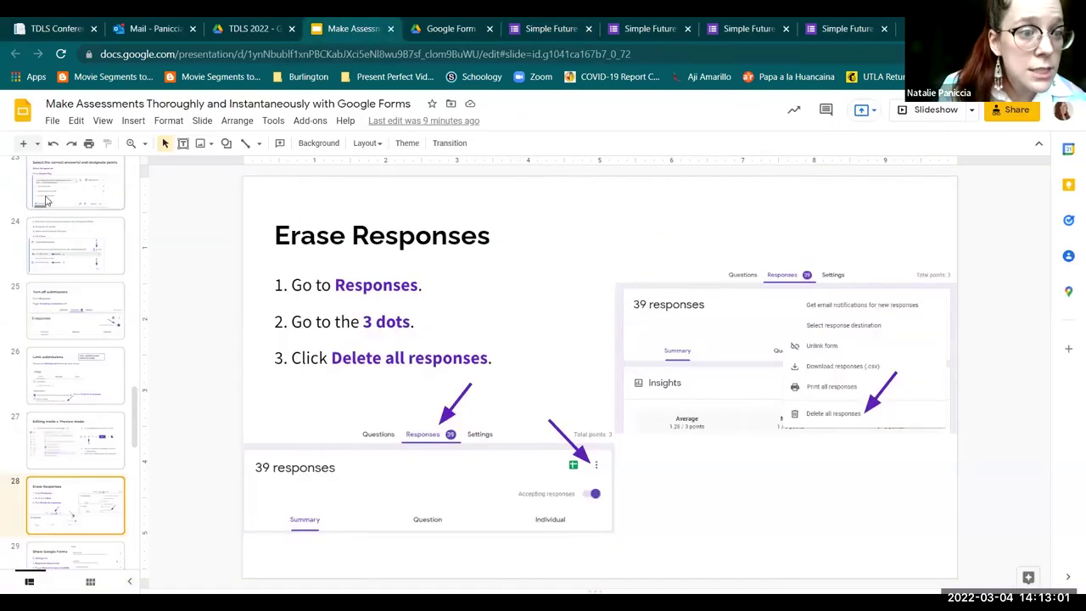
# Step: Open the new-slide layout choices from the Erase Responses slide
pyautogui.click(37, 143)
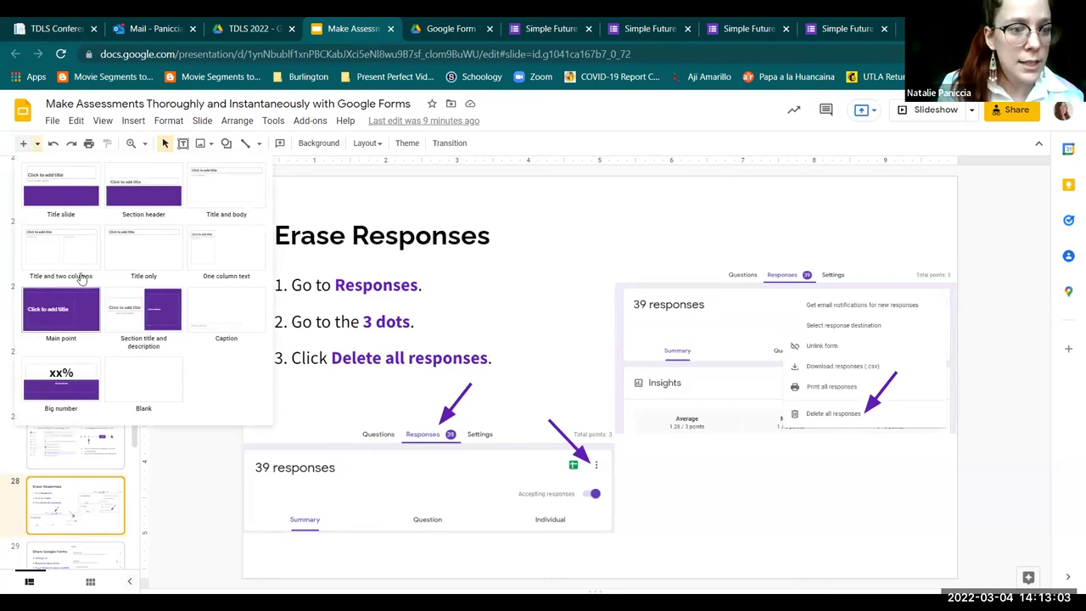
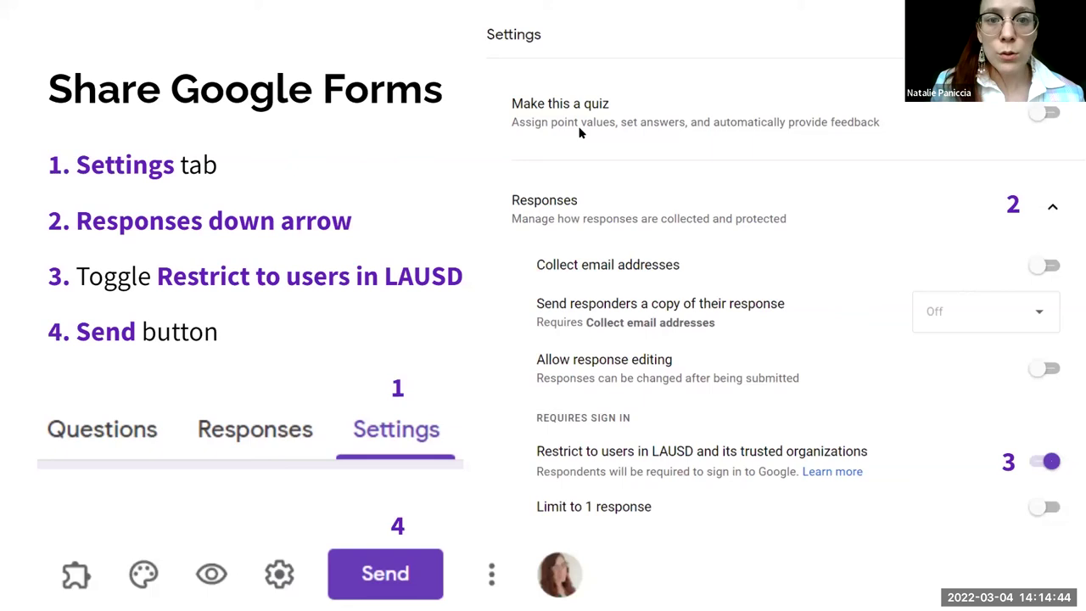
# Step: Exit the slideshow and open the Simple Future Monday Warm-up quiz's Settings
pyautogui.press('Escape')
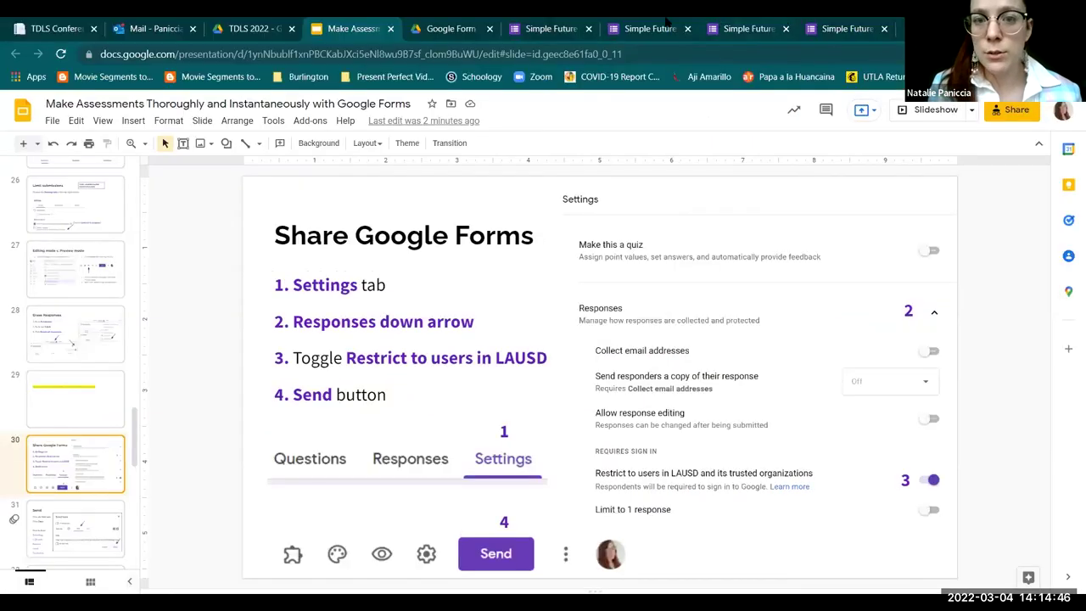
pyautogui.click(548, 28)
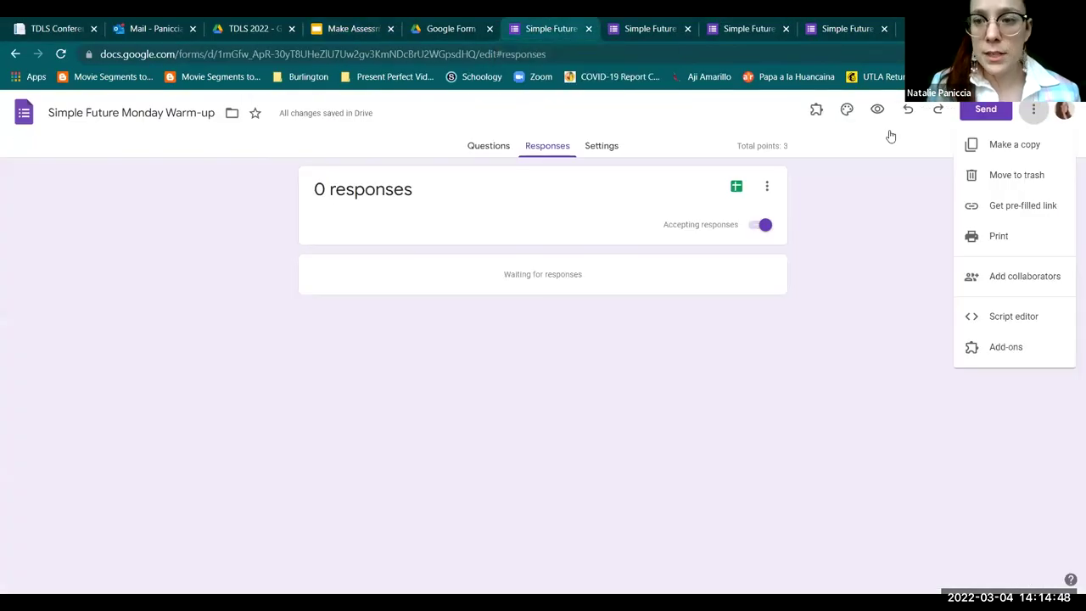
pyautogui.click(911, 303)
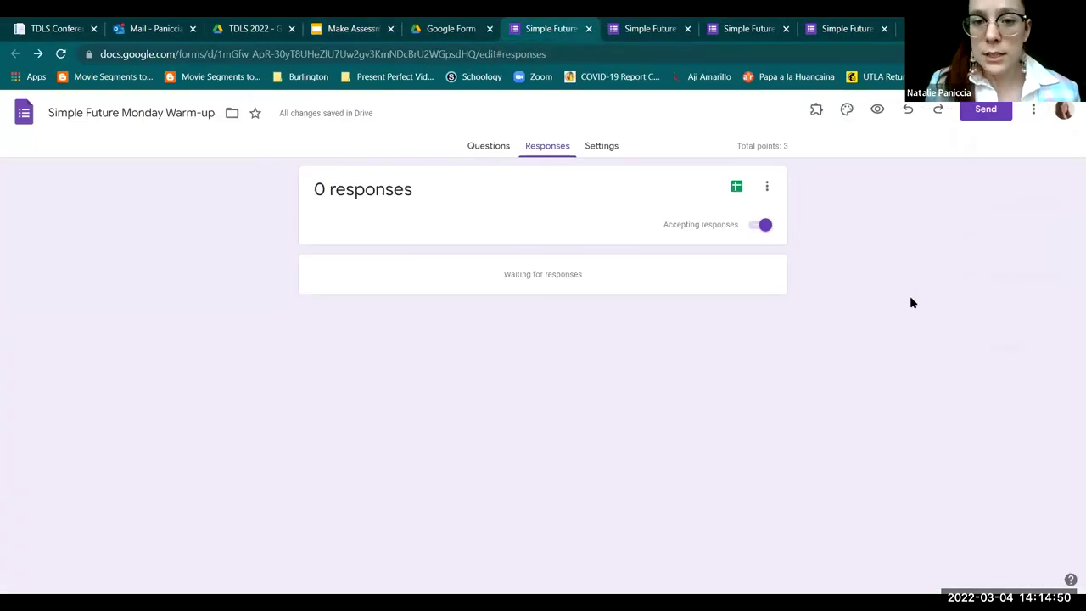
pyautogui.click(604, 146)
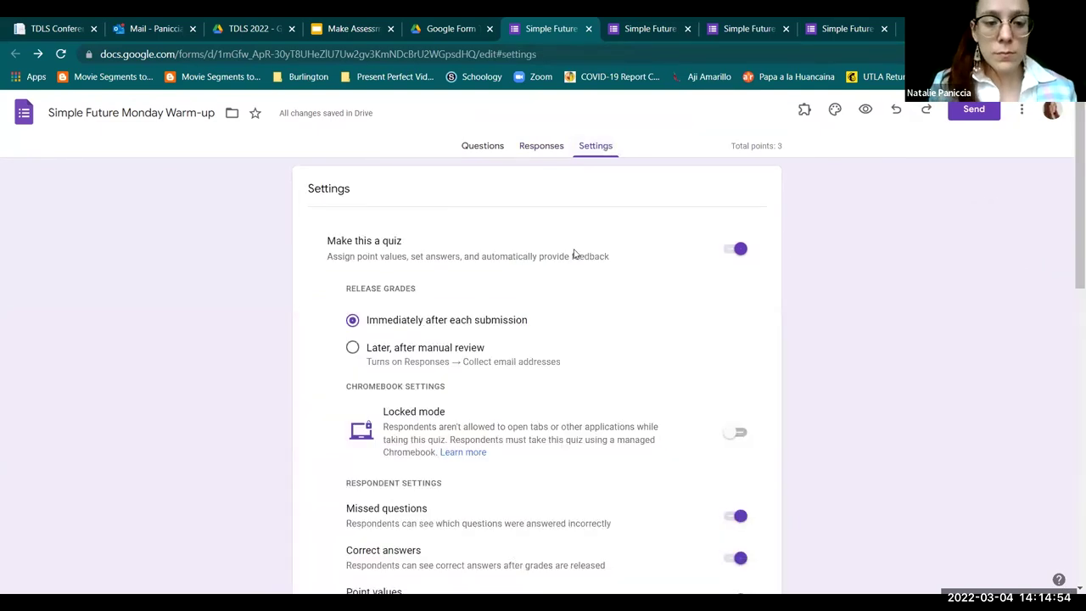
# Step: Turn off 'Restrict to users in LAUSD' and bring up the Send form dialog
pyautogui.scroll(-4, 531, 271)
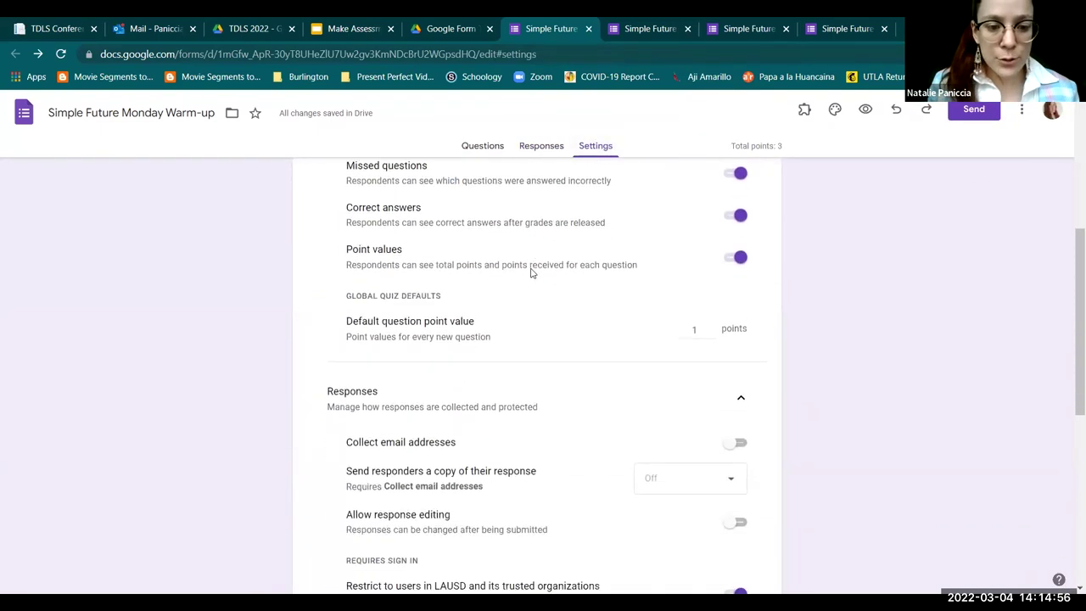
pyautogui.scroll(-2, 531, 271)
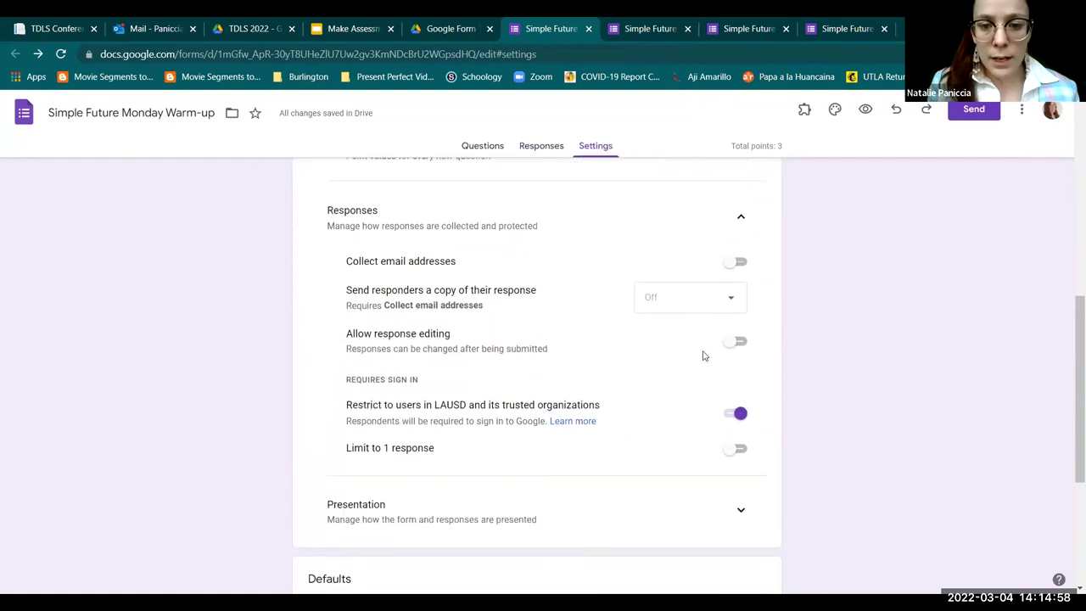
pyautogui.scroll(1, 673, 450)
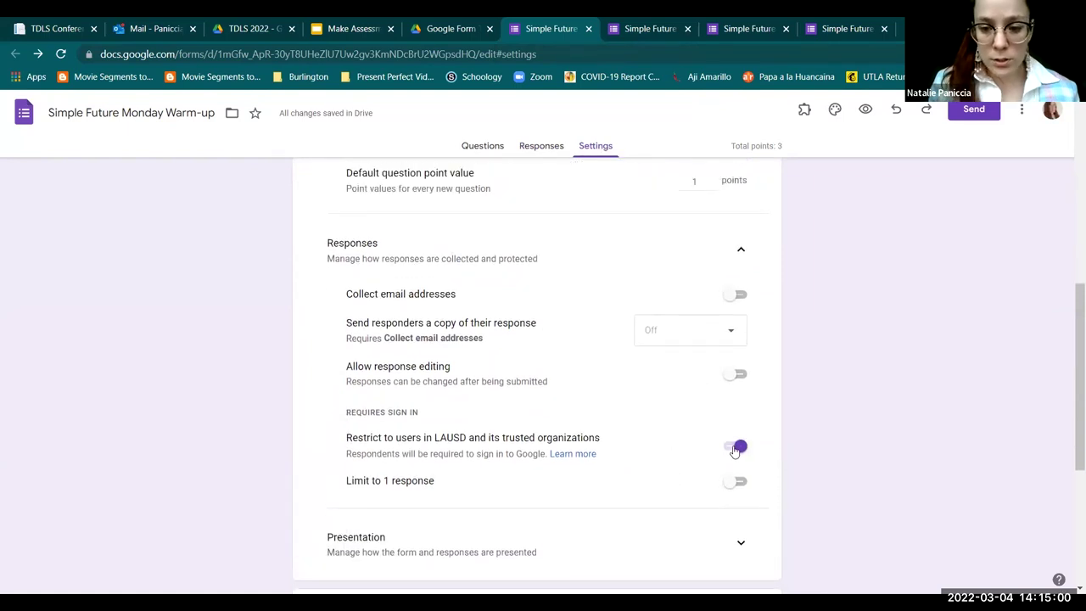
pyautogui.click(735, 448)
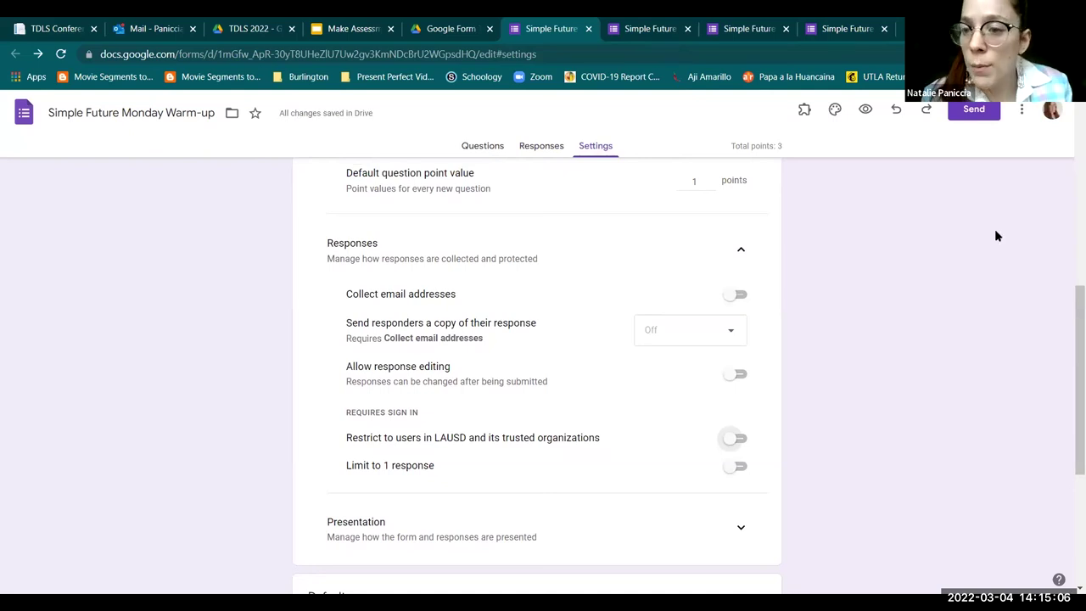
pyautogui.click(975, 113)
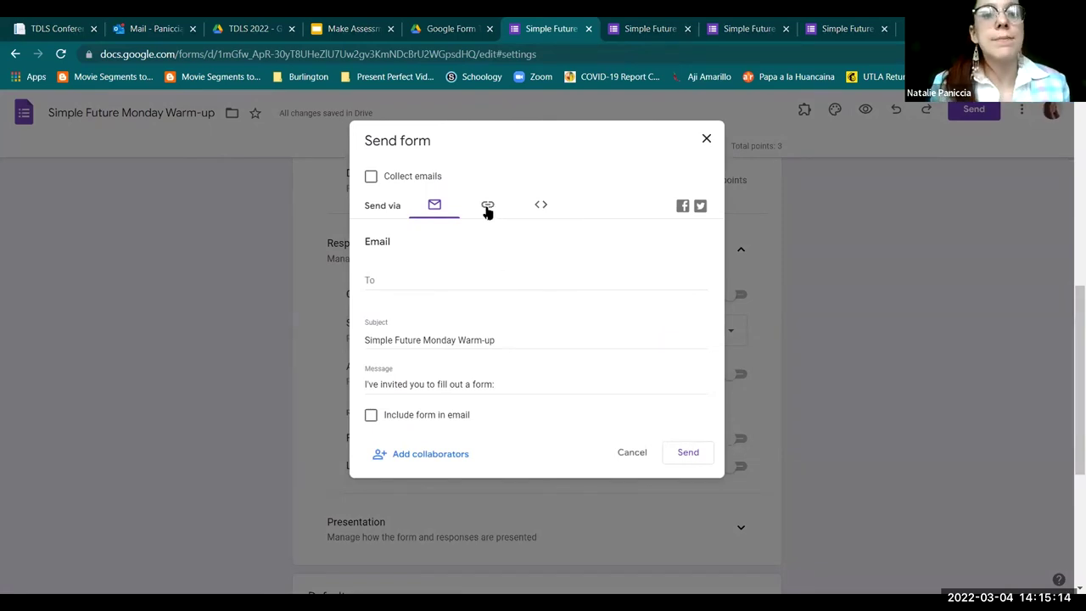
# Step: Turn on Shorten URL, copy the quiz's forms.gle link, and return to the Slides deck
pyautogui.click(487, 209)
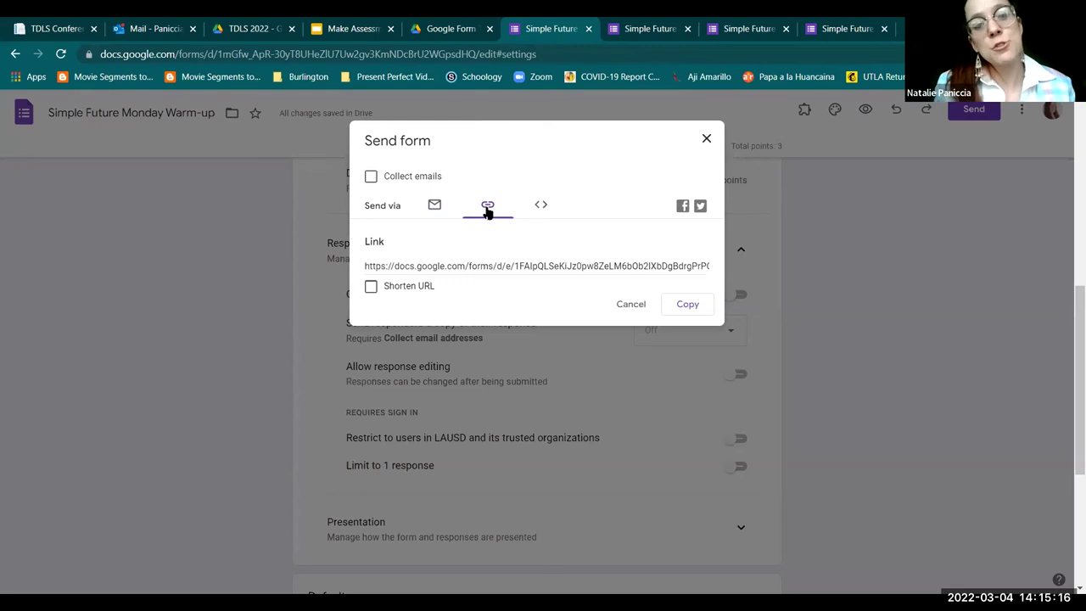
pyautogui.click(370, 286)
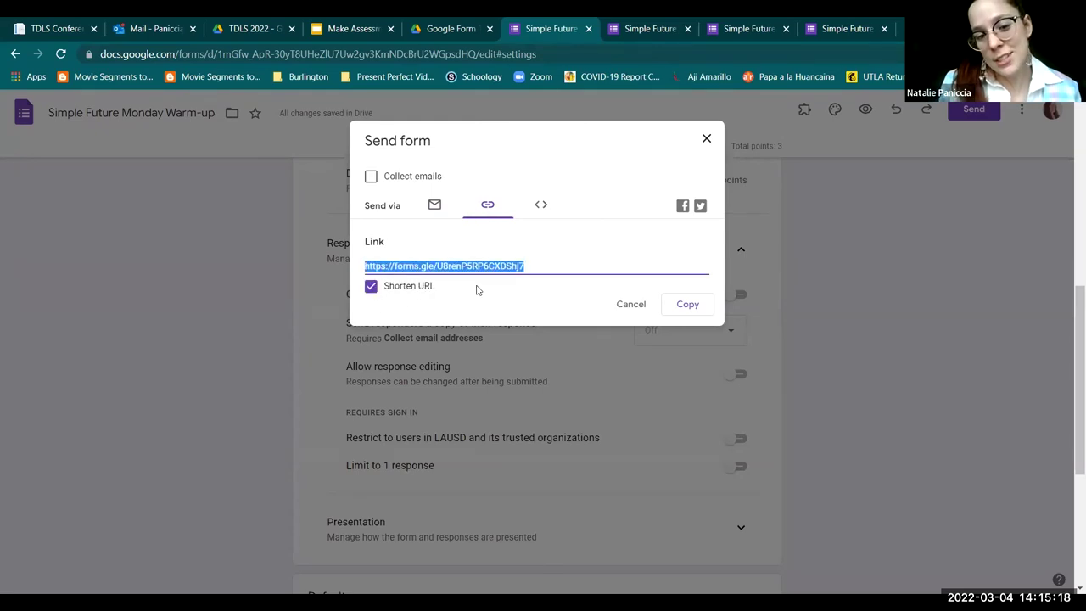
pyautogui.click(687, 307)
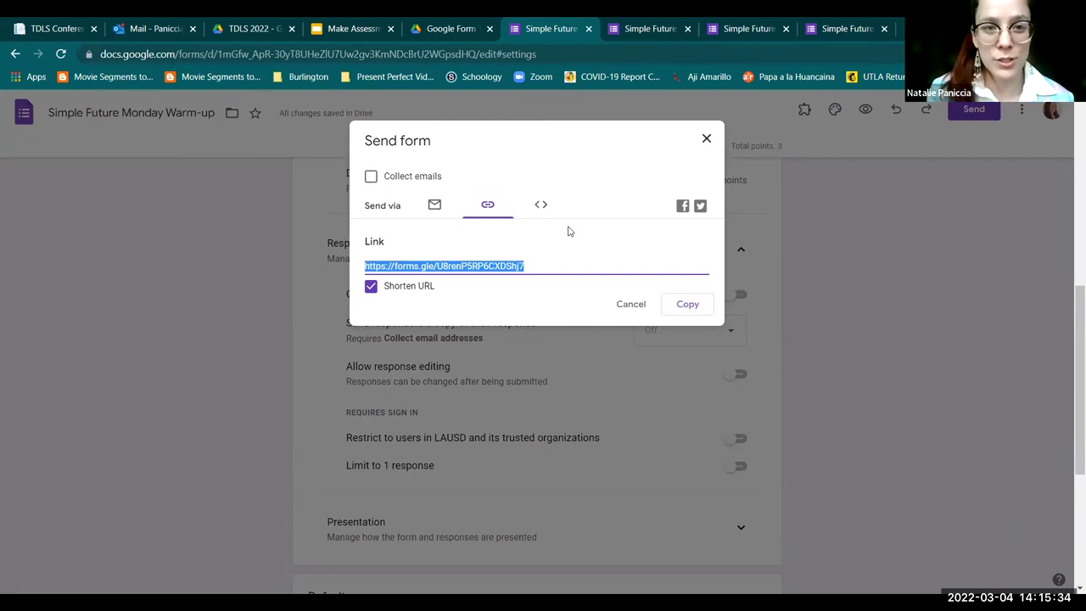
pyautogui.click(344, 27)
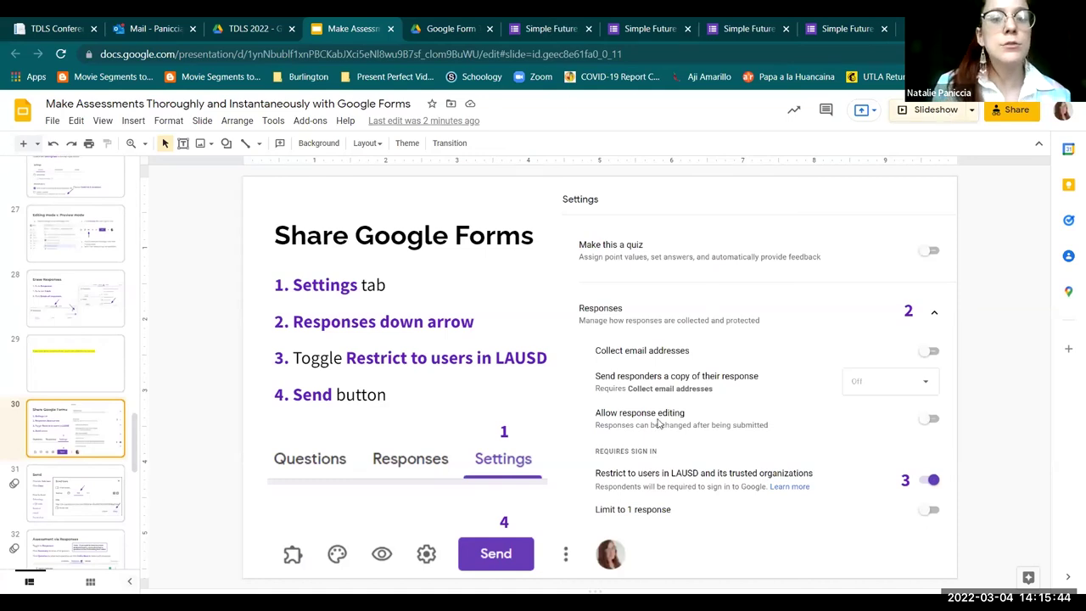
# Step: Present the Send slide's link steps and Schoology, QR code, Remind and email sharing options, then exit
pyautogui.hotkey('ctrl', 'Return')
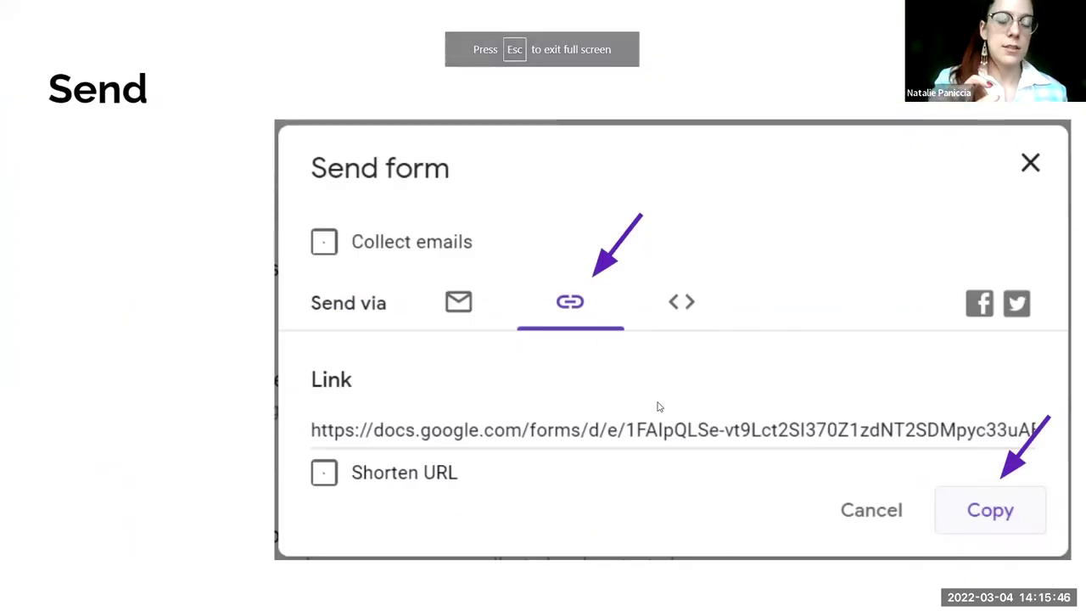
pyautogui.click(688, 408)
pyautogui.click(688, 409)
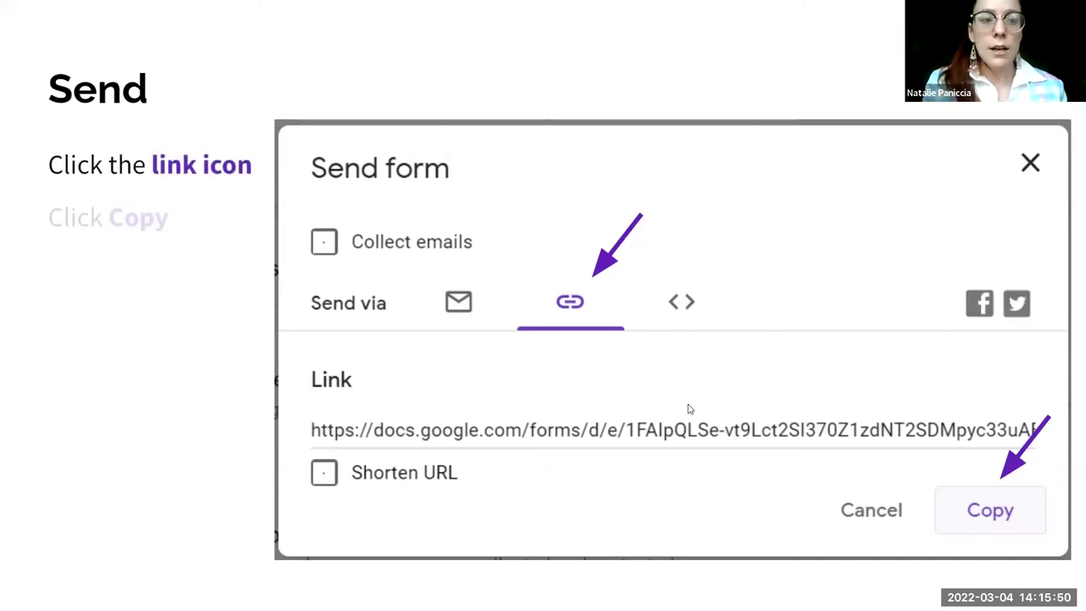
pyautogui.rightClick(689, 408)
pyautogui.click(569, 393)
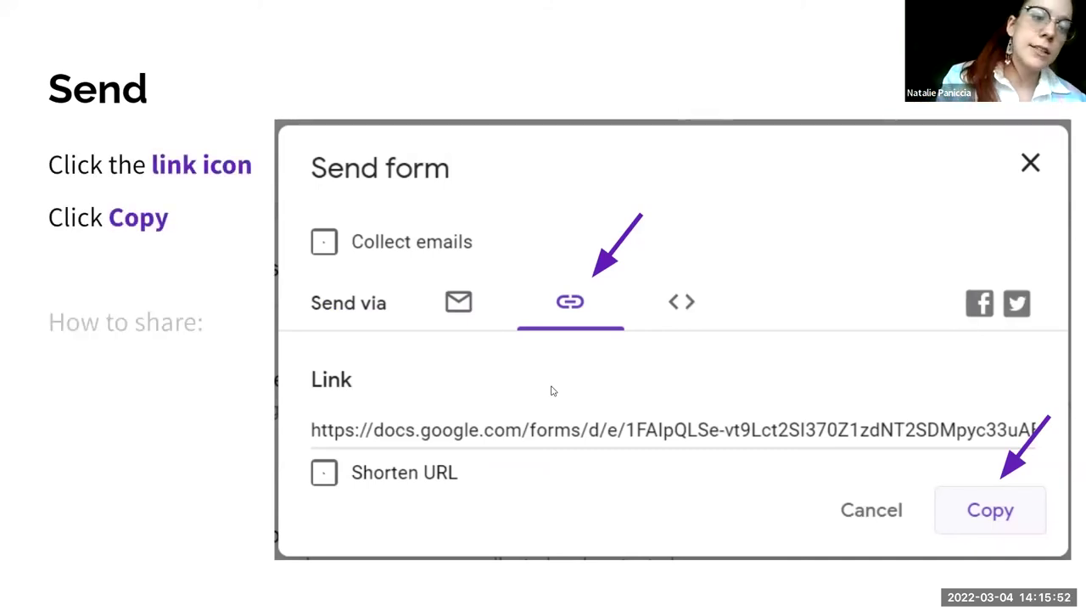
pyautogui.click(615, 382)
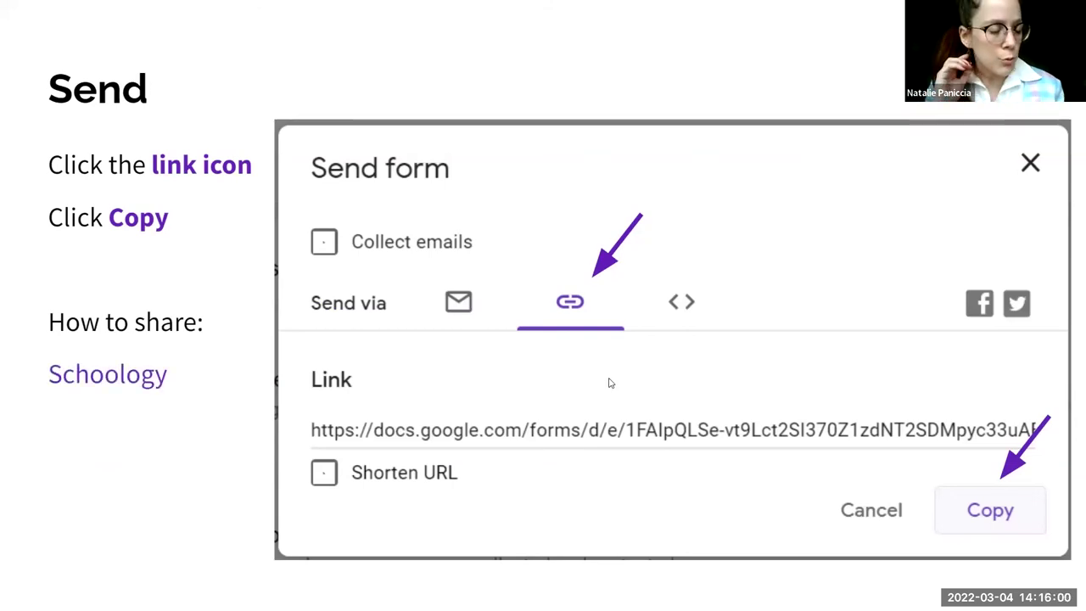
pyautogui.click(590, 378)
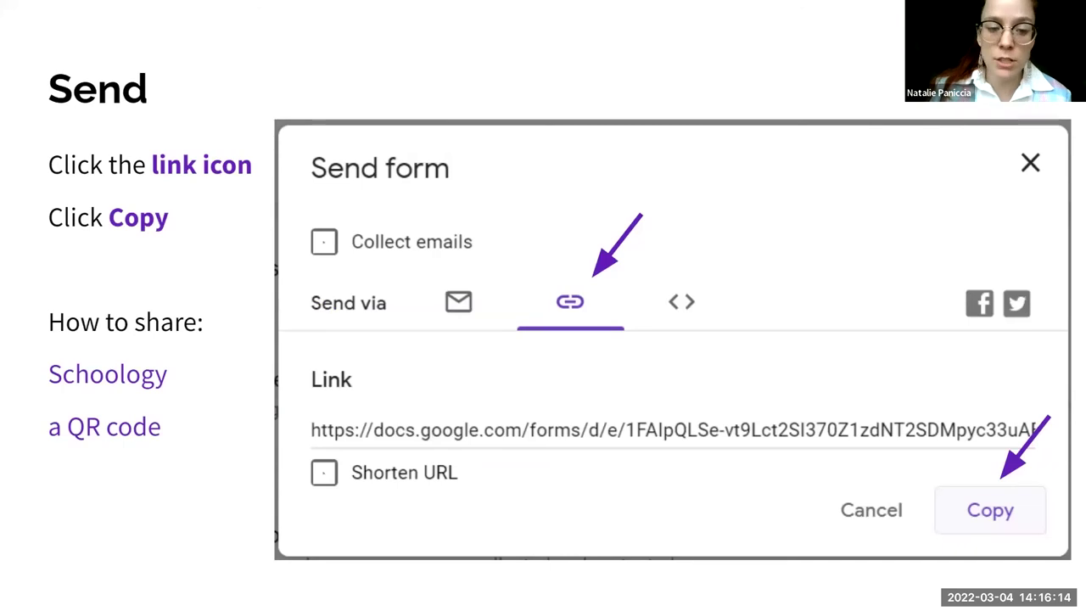
pyautogui.click(475, 383)
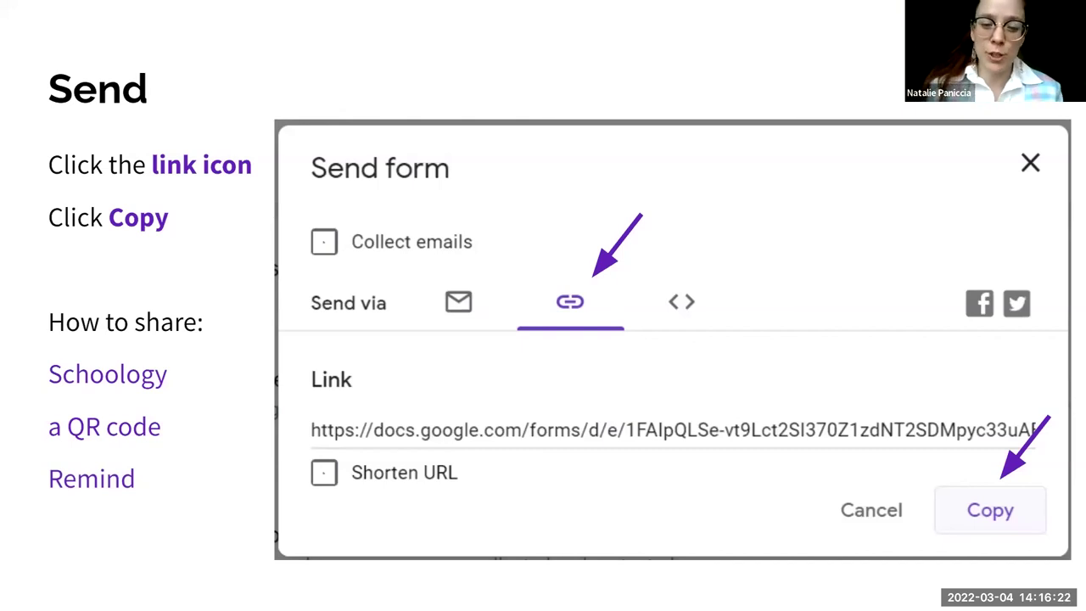
pyautogui.click(571, 368)
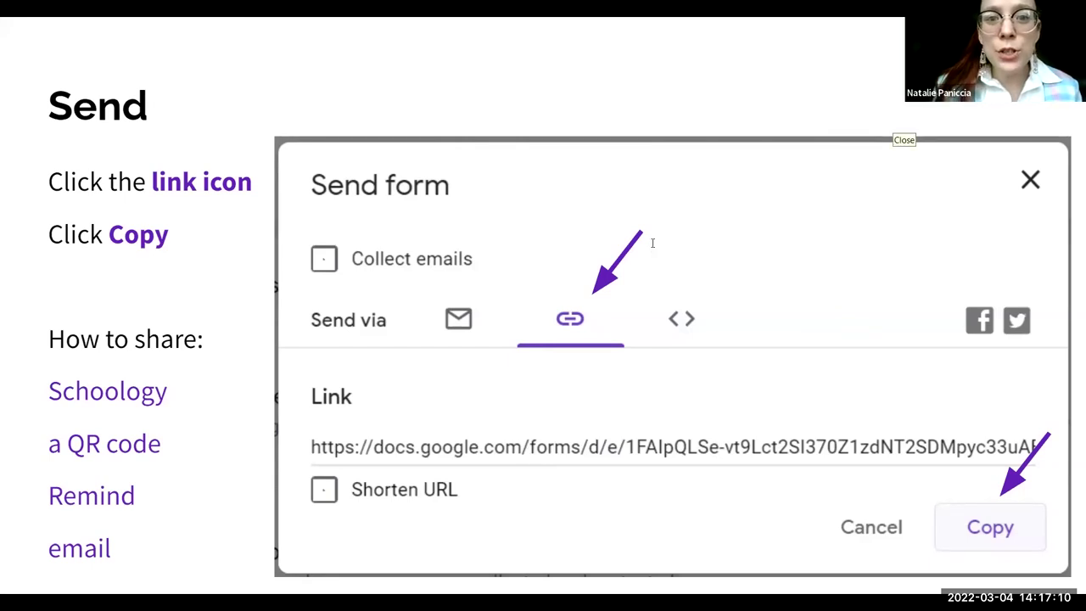
pyautogui.press('Escape')
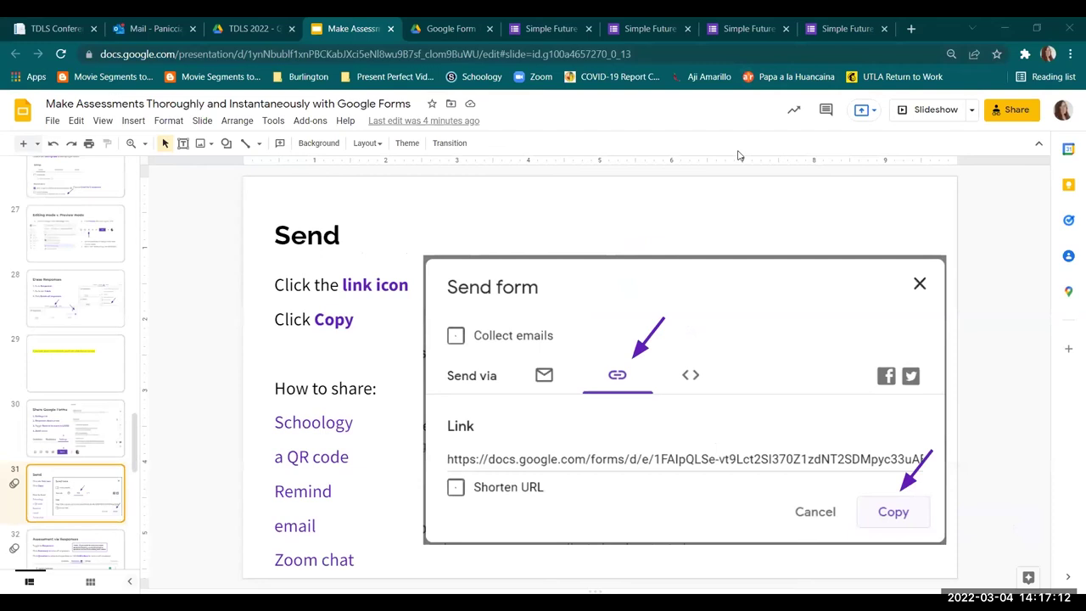
# Step: View the quiz's full-length link in Send form, then cancel back to Settings
pyautogui.hotkey('ctrl', '6')
pyautogui.press('Escape')
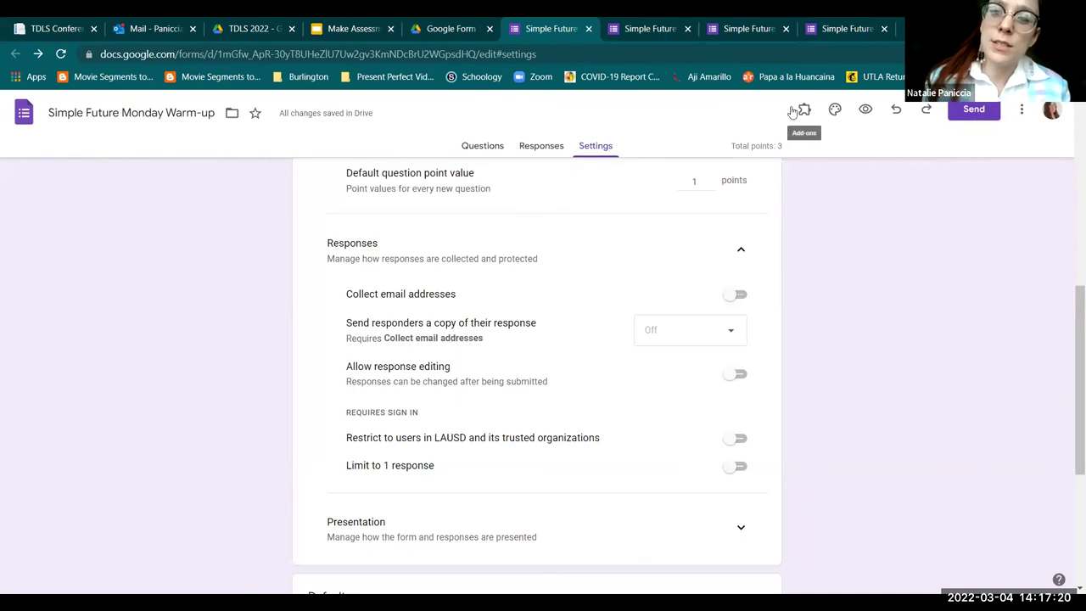
pyautogui.click(987, 114)
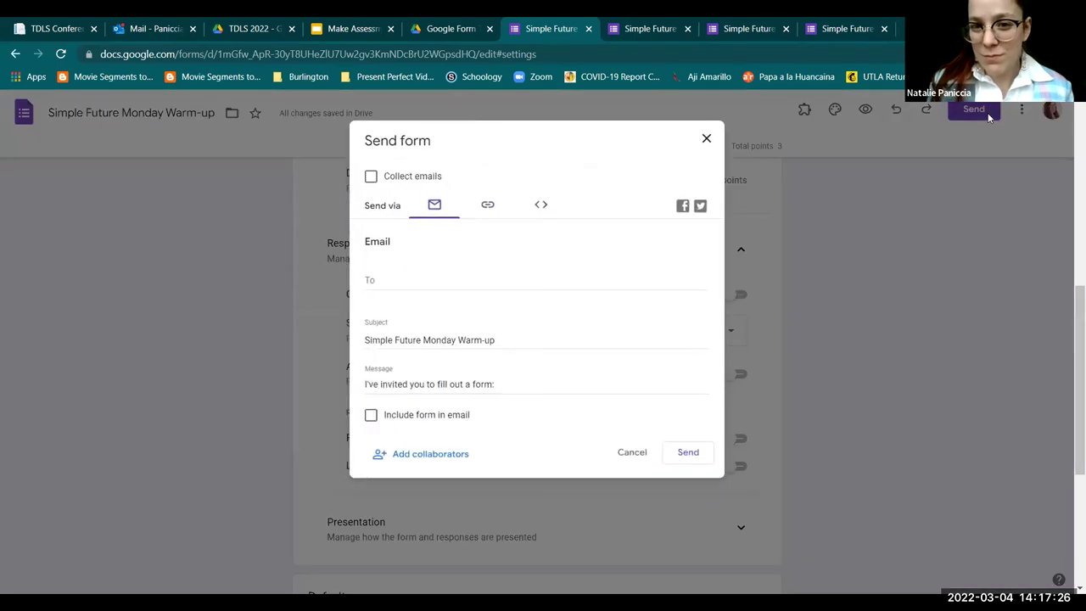
pyautogui.click(488, 206)
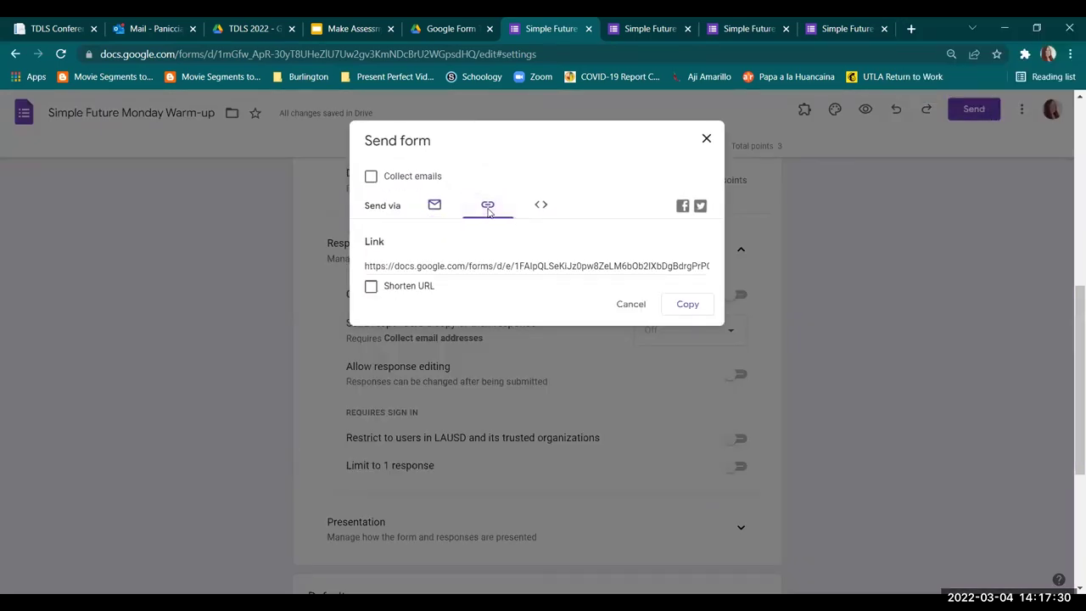
pyautogui.click(633, 307)
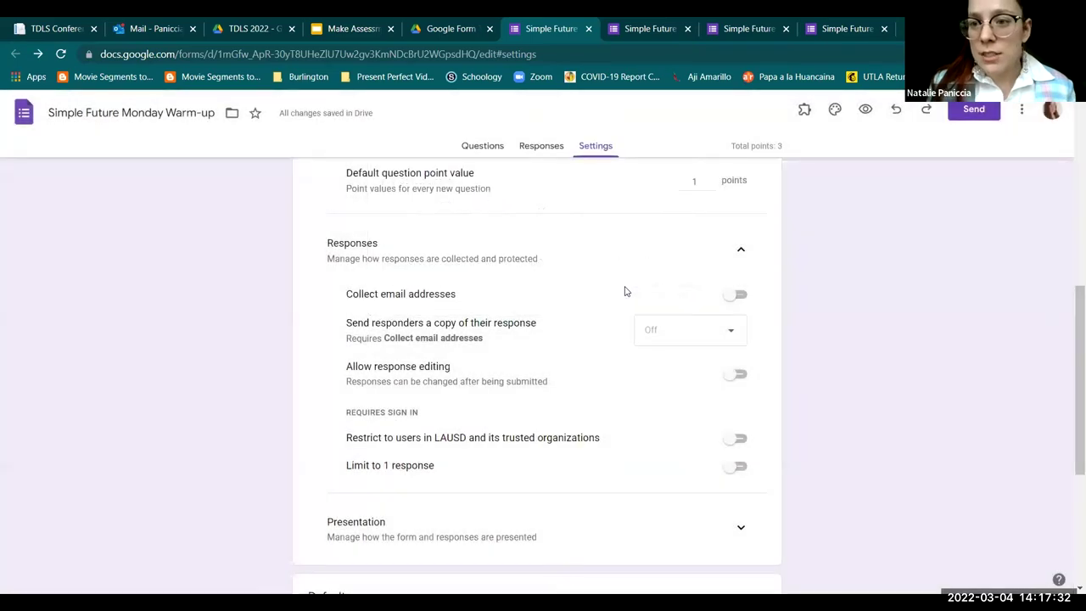
pyautogui.click(1022, 110)
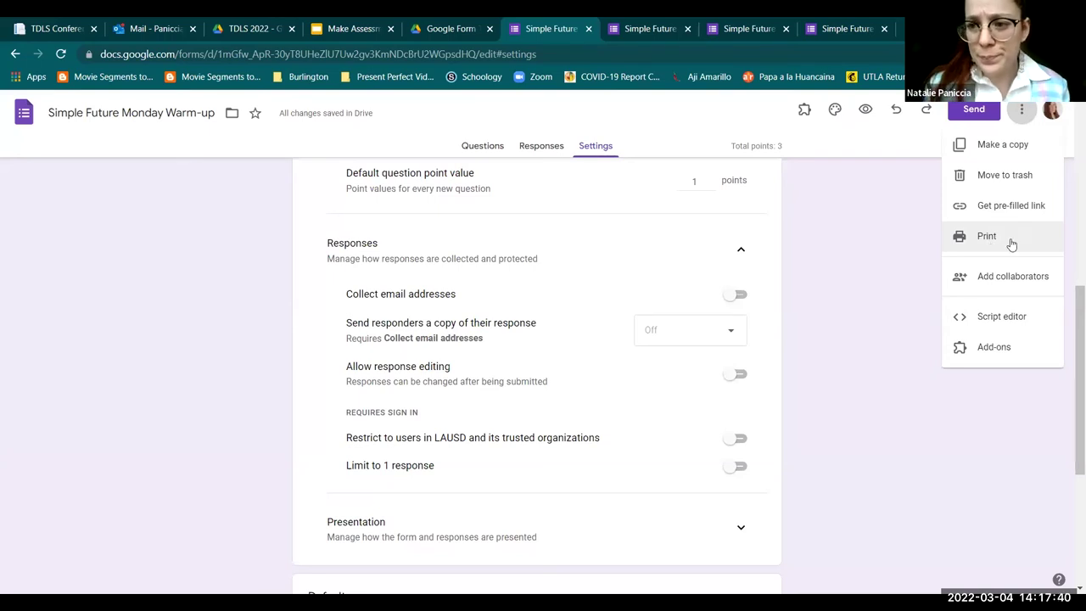
pyautogui.click(1014, 245)
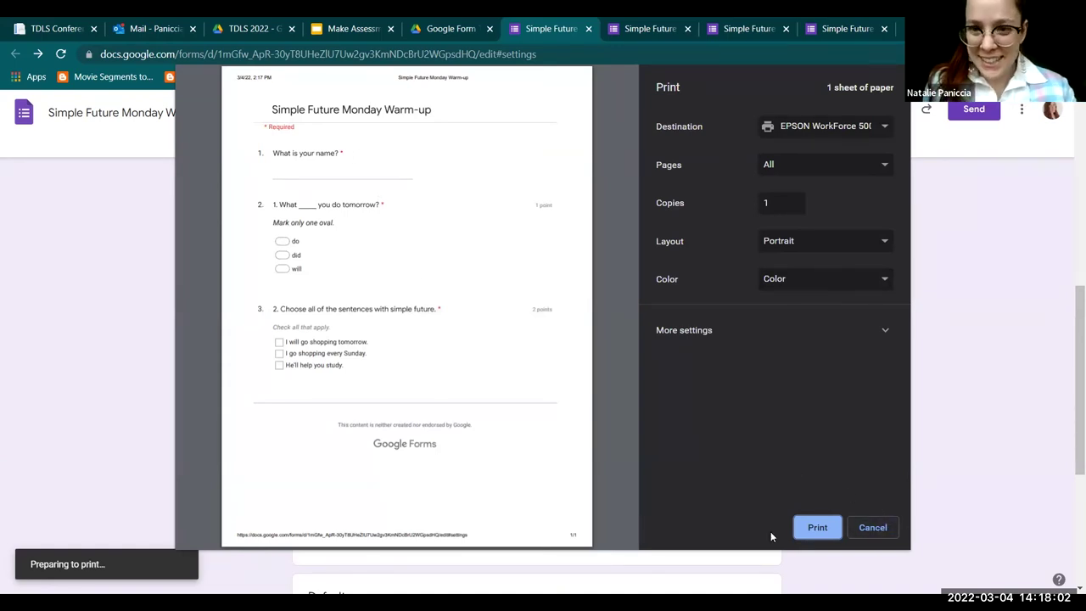
pyautogui.click(873, 526)
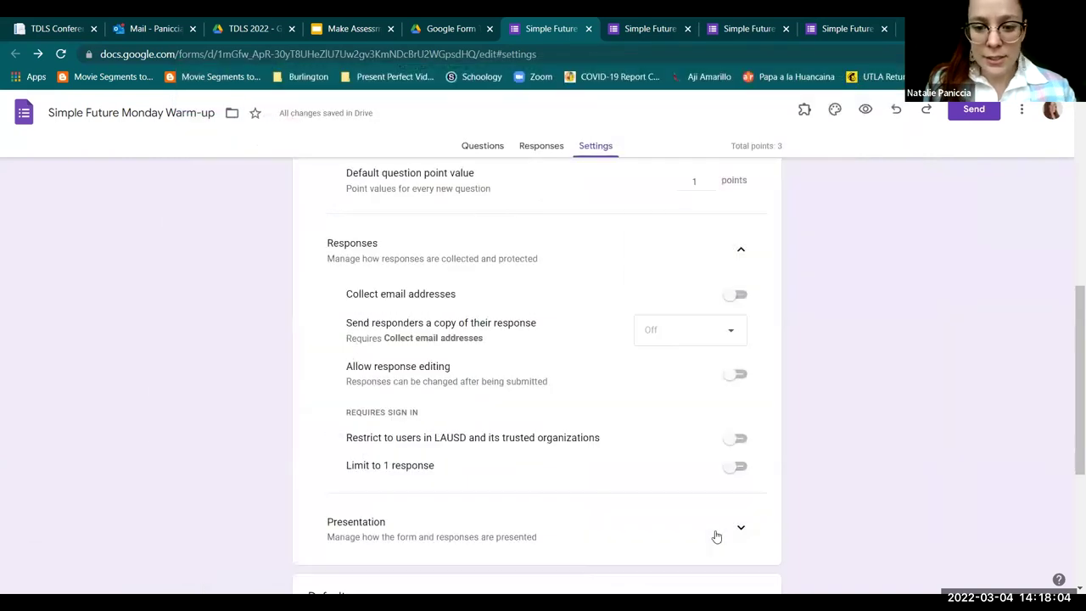
# Step: Insert Title and body slide 32 with body text 'Print for in-person quizzes'
pyautogui.click(349, 29)
pyautogui.click(39, 146)
pyautogui.click(216, 190)
pyautogui.write('Print for in-person quizzes')
pyautogui.scroll(-1, 86, 471)
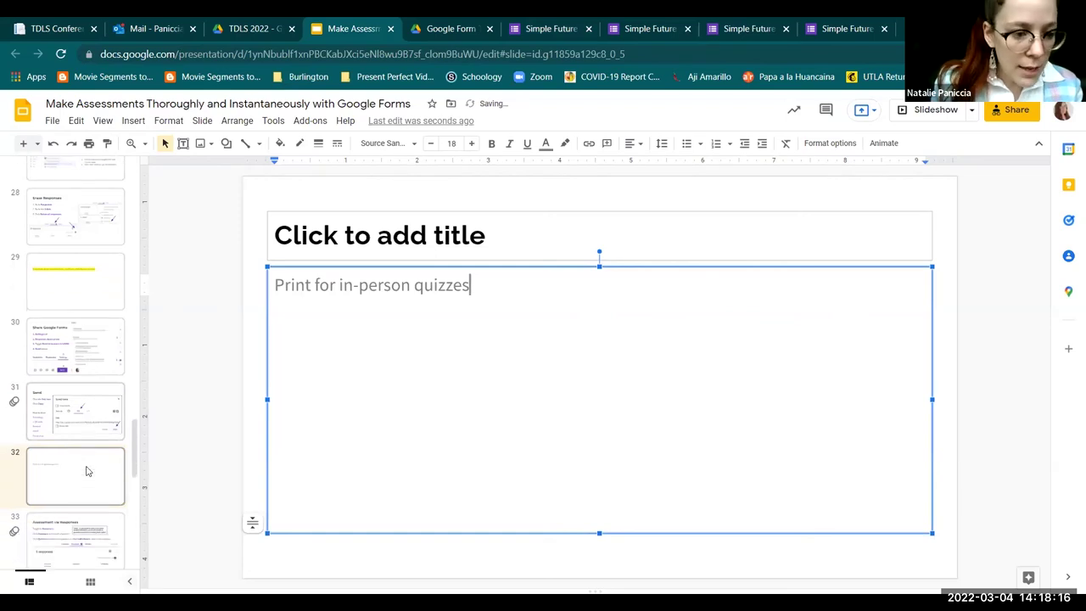
pyautogui.scroll(-1, 80, 438)
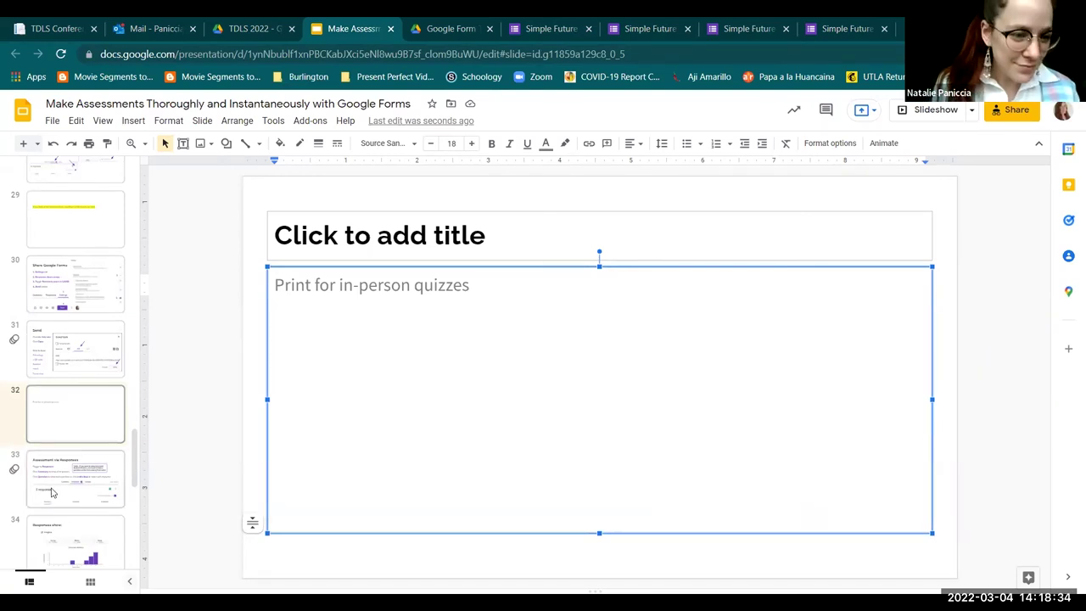
pyautogui.scroll(-2, 53, 490)
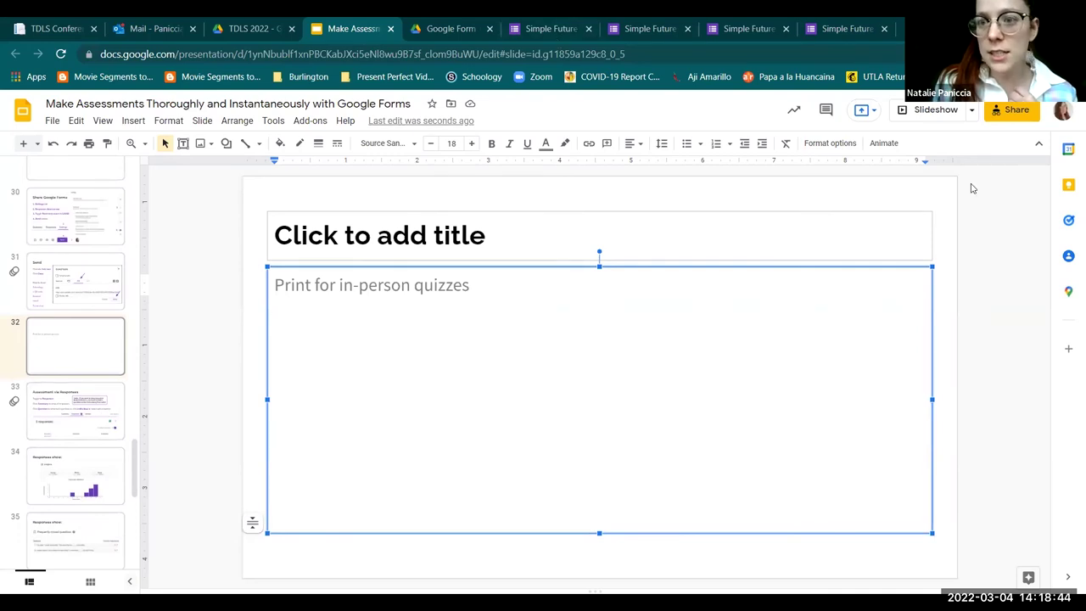
# Step: Search 'make qr code' in a new tab, open qr-code-generator.com, then return to the quiz
pyautogui.hotkey('ctrl', 't')
pyautogui.write('make qr code')
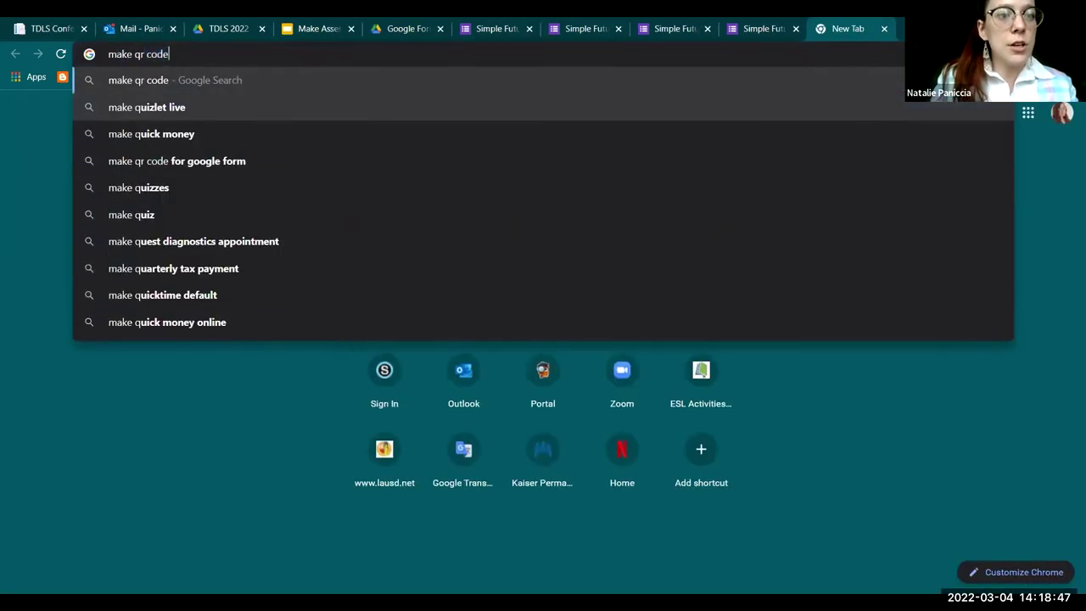
pyautogui.press('Return')
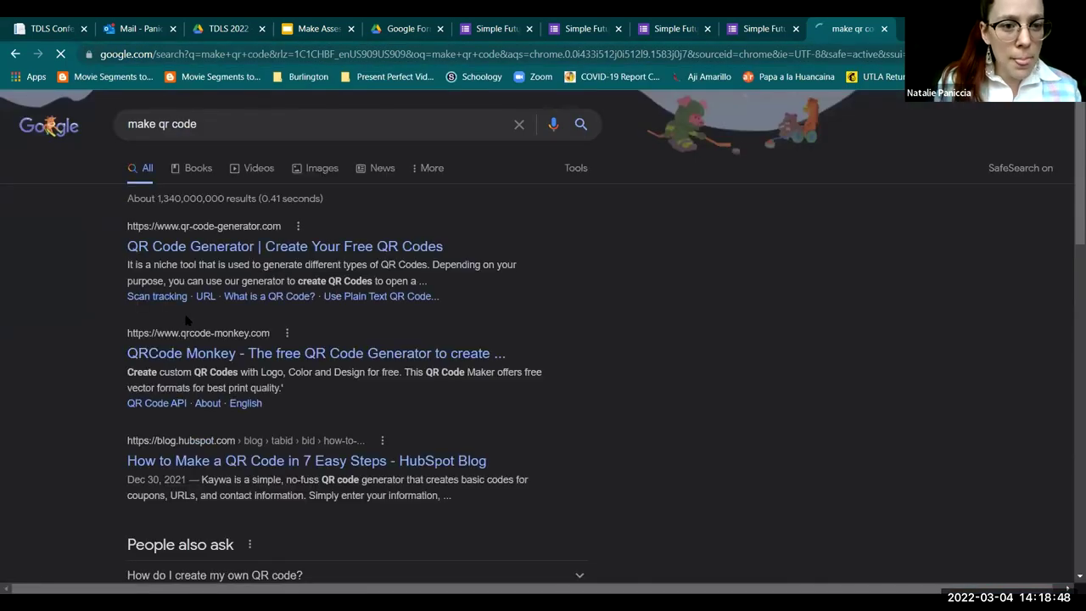
pyautogui.click(255, 247)
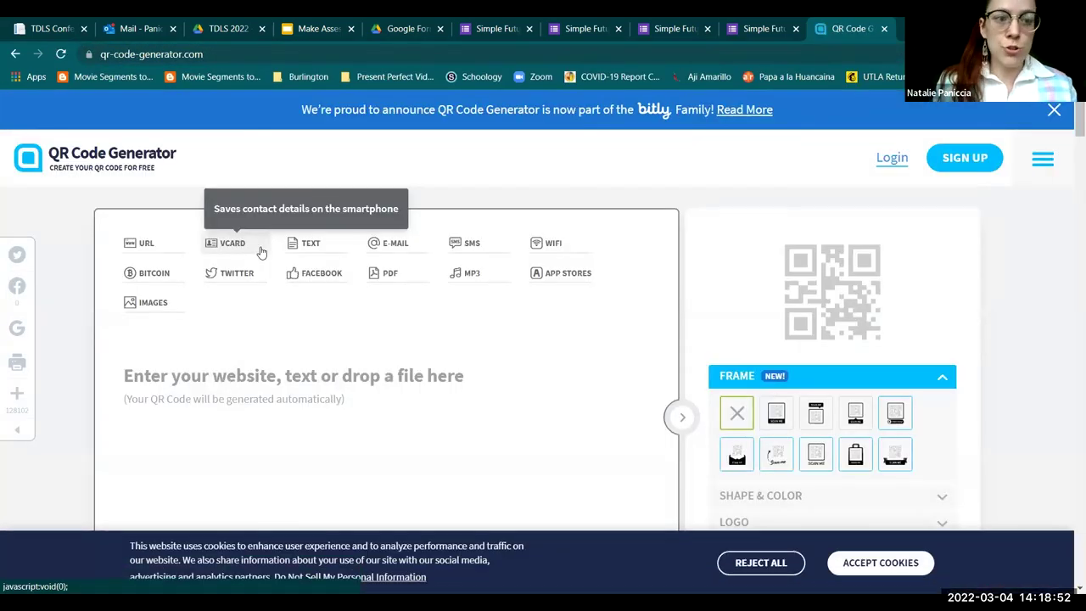
pyautogui.click(492, 29)
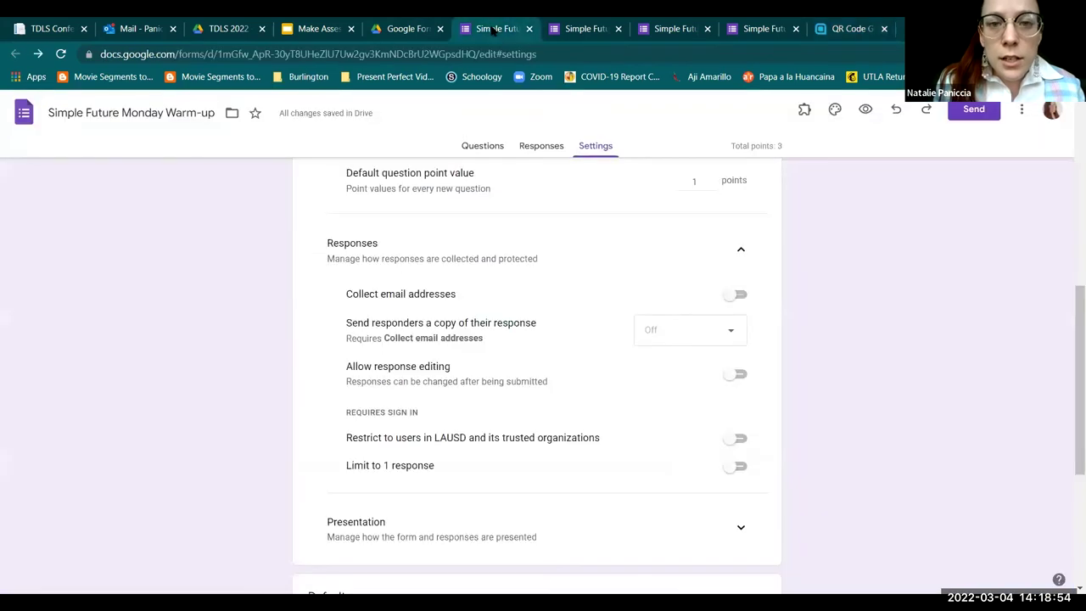
# Step: Shorten the quiz's Send link to a forms.gle address, then go to QR Code Generator
pyautogui.click(957, 112)
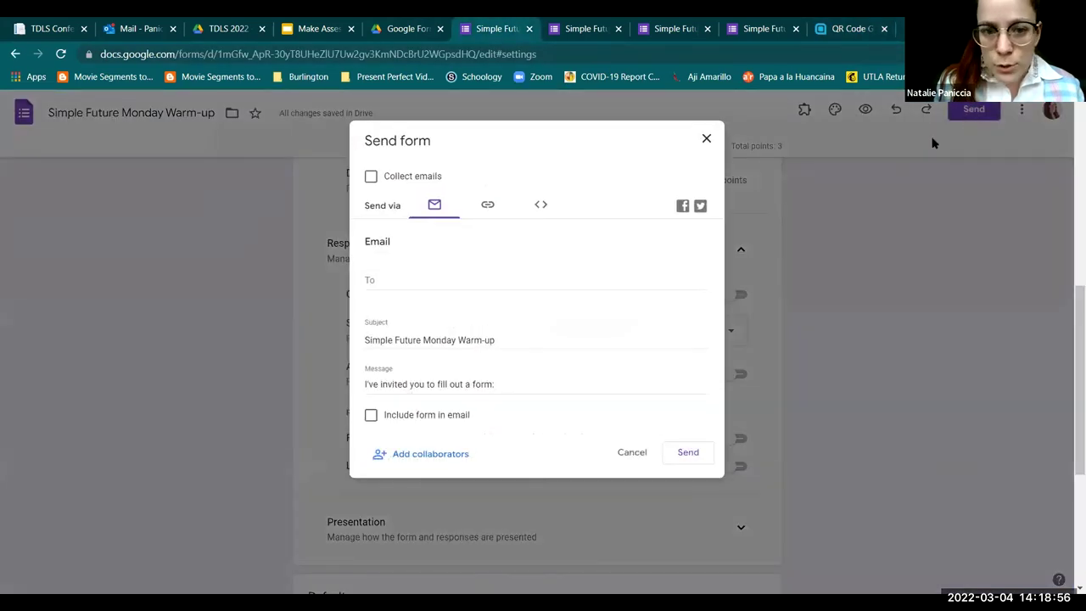
pyautogui.click(491, 206)
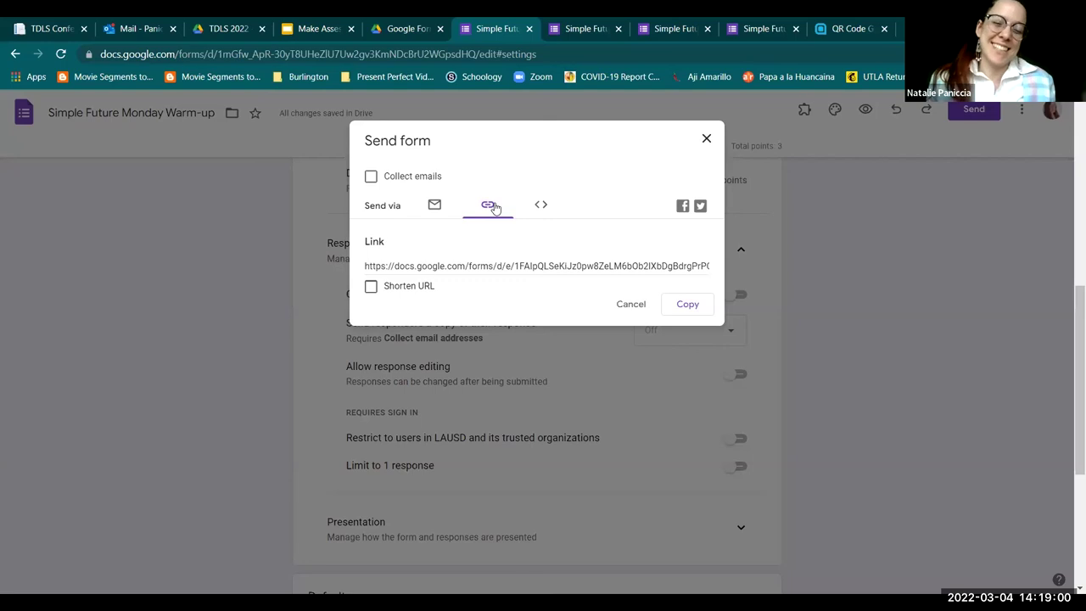
pyautogui.click(370, 287)
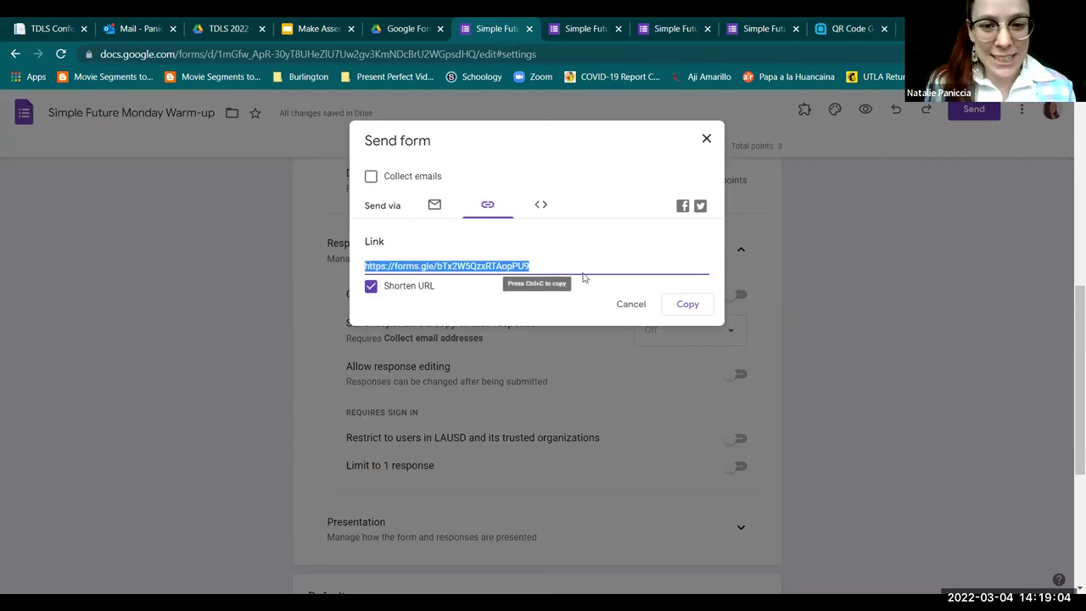
pyautogui.click(839, 30)
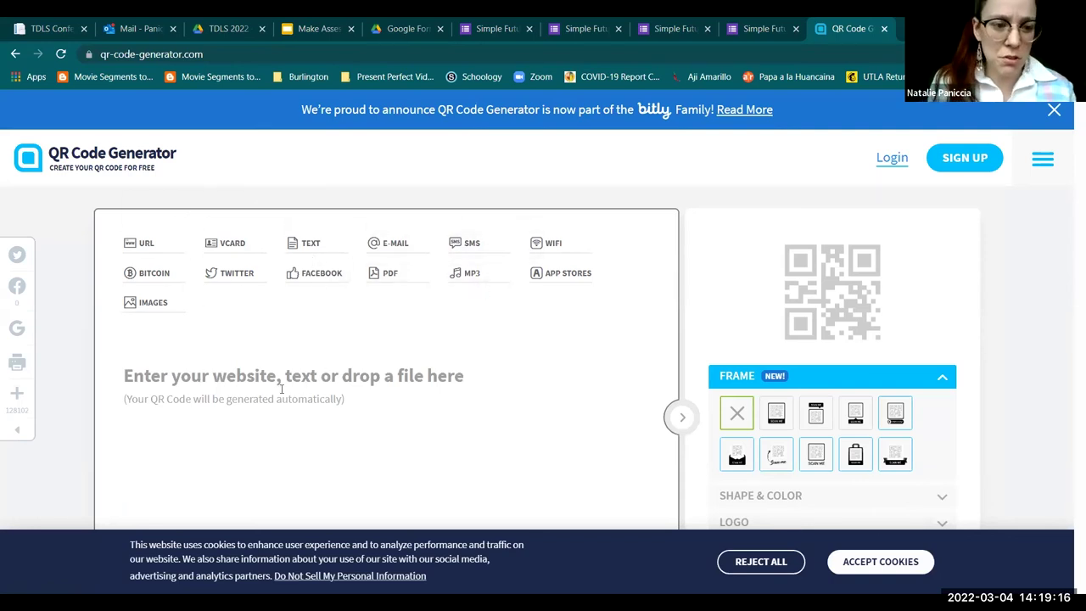
pyautogui.click(229, 379)
pyautogui.hotkey('ctrl', 'v')
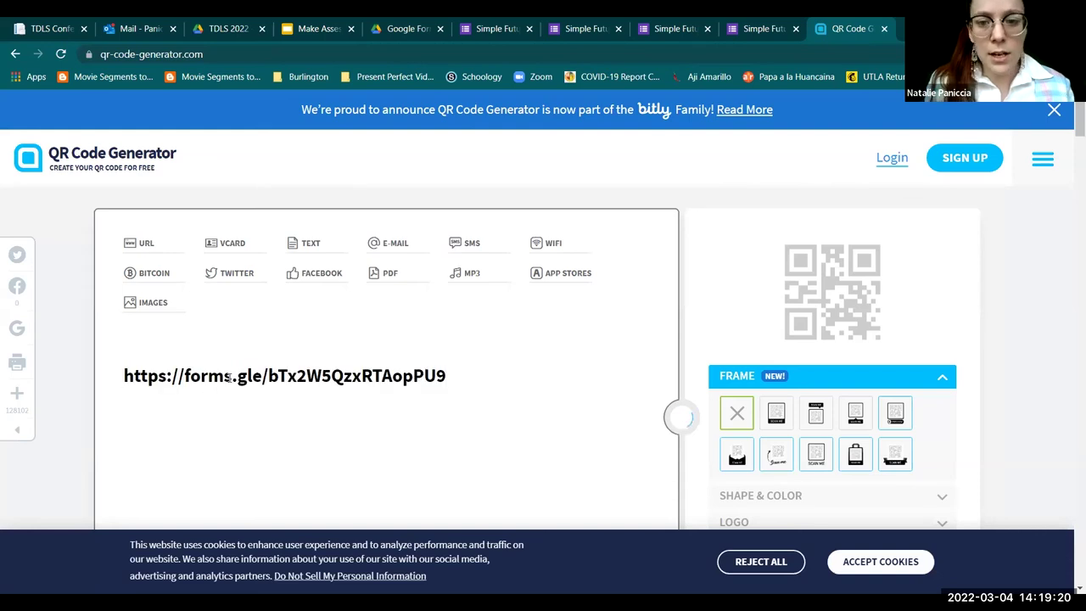
pyautogui.scroll(-2, 453, 381)
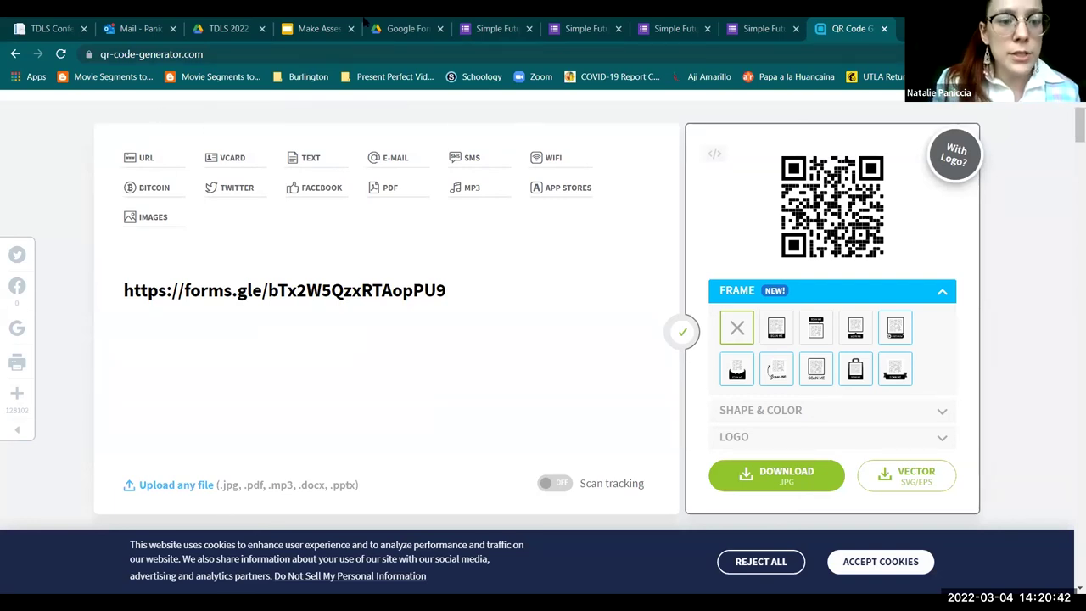
# Step: Add a Title and body slide titled 'QR Code' and remove its empty body box
pyautogui.click(302, 26)
pyautogui.click(39, 144)
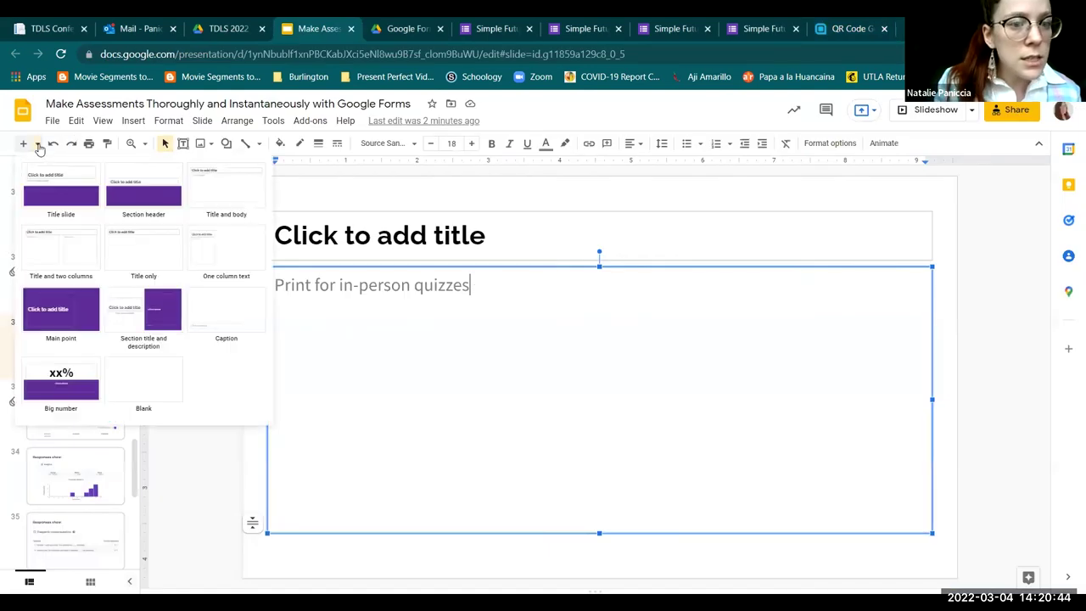
pyautogui.click(217, 192)
pyautogui.write('Code')
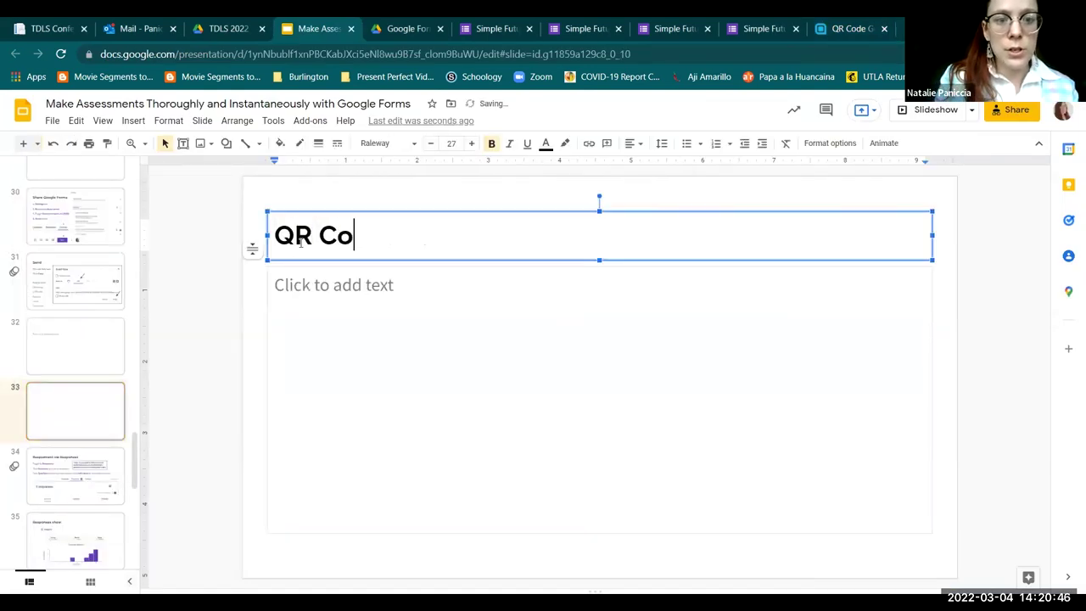
pyautogui.click(301, 269)
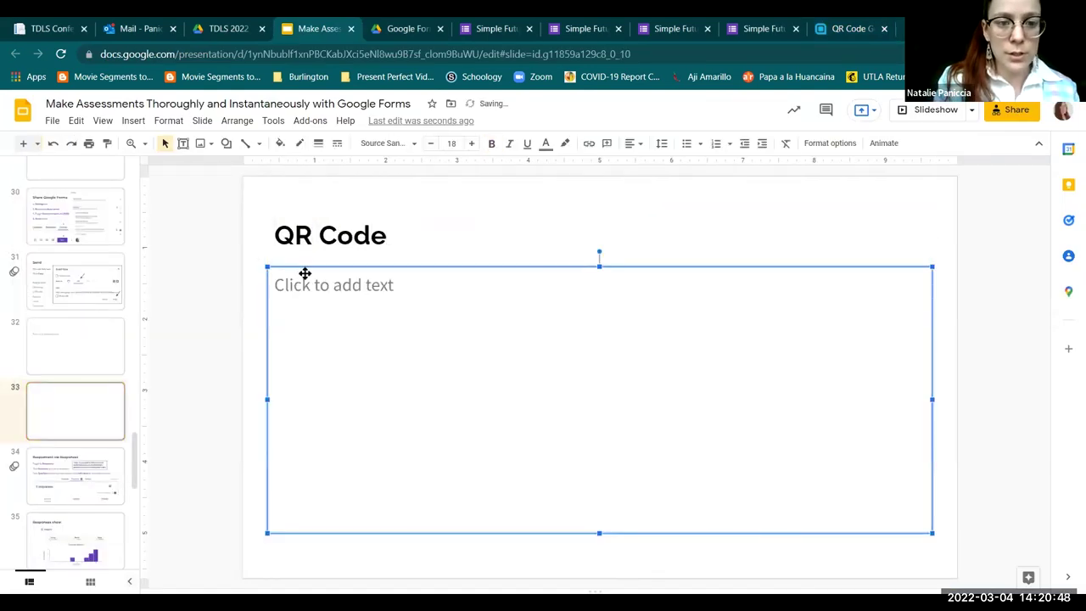
pyautogui.press('Escape')
# Step: Paste the QR code screenshot onto the slide, then go to the Assessment via Responses slide
pyautogui.hotkey('ctrl', 'v')
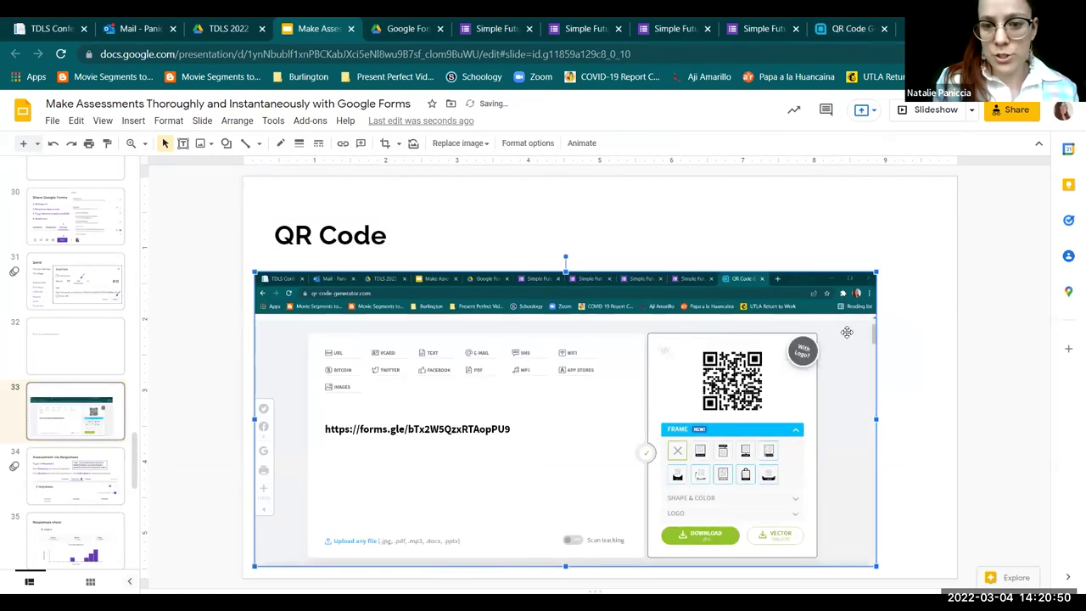
pyautogui.click(929, 361)
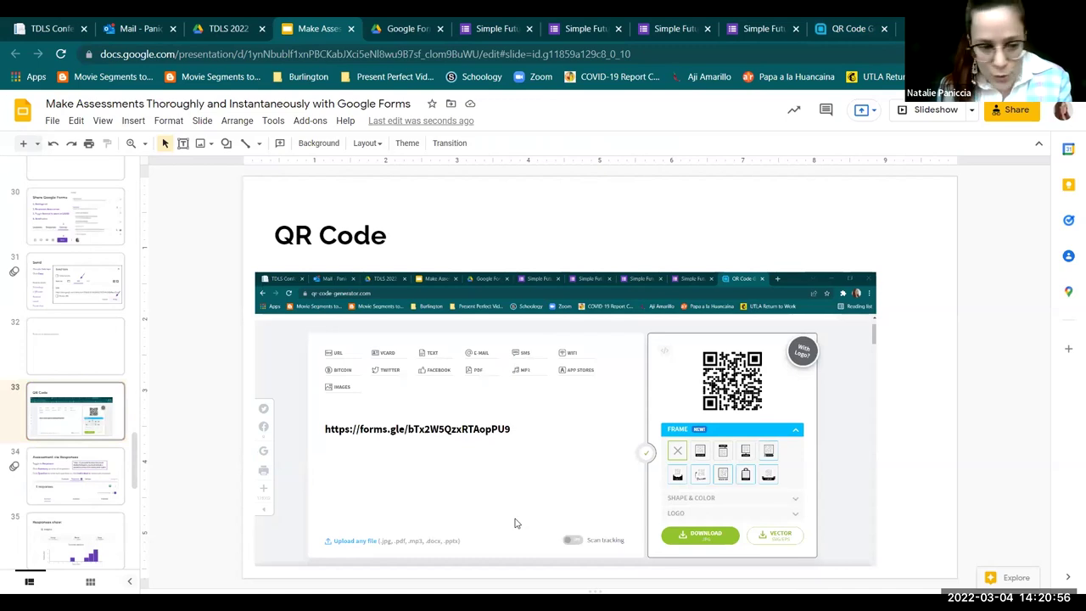
pyautogui.scroll(-3, 62, 421)
pyautogui.scroll(-3, 62, 422)
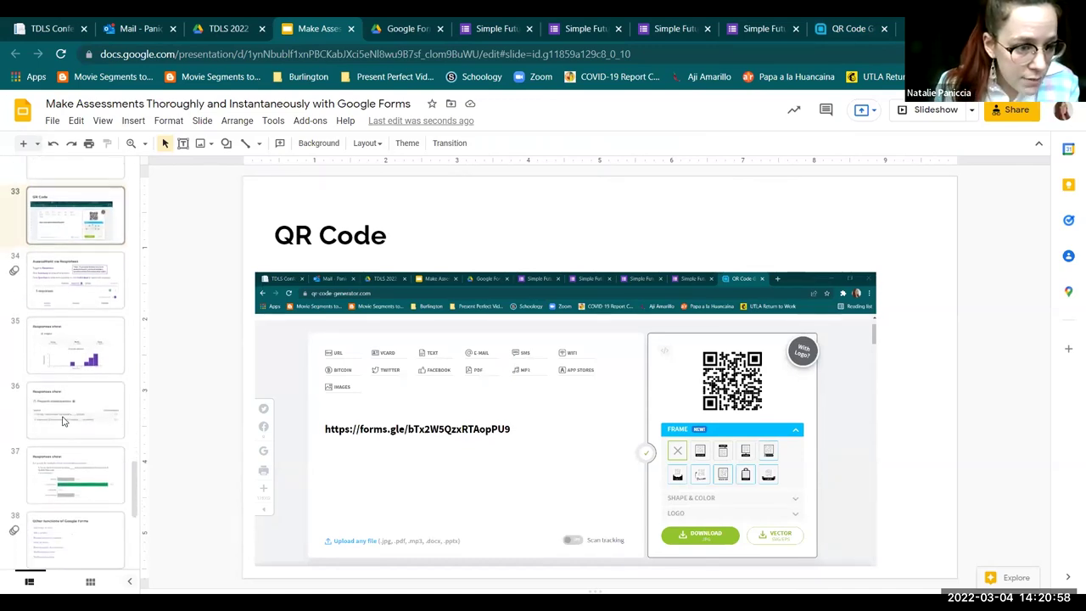
pyautogui.click(56, 246)
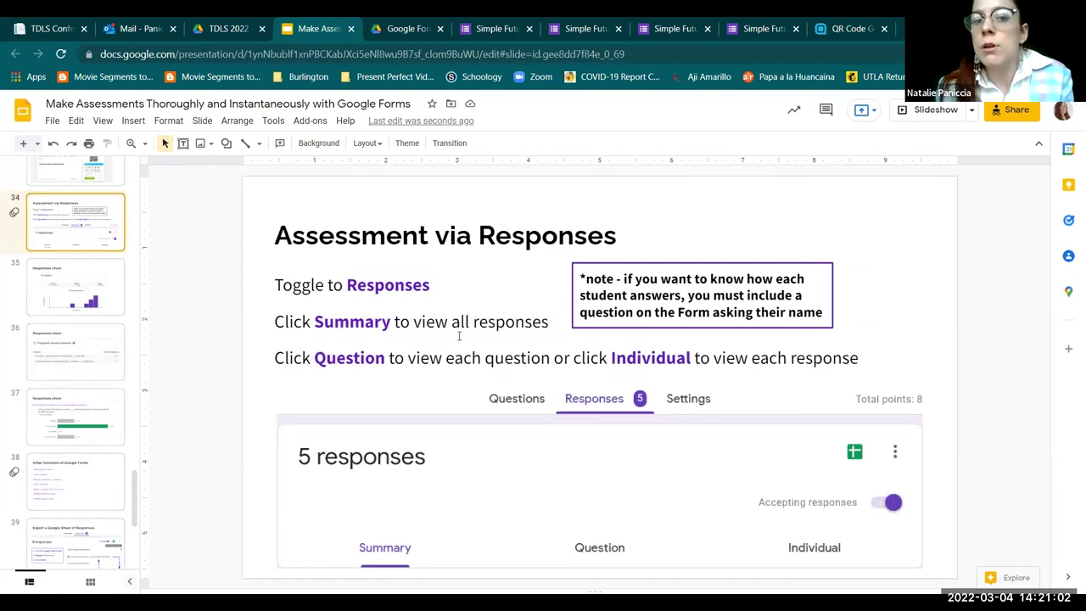